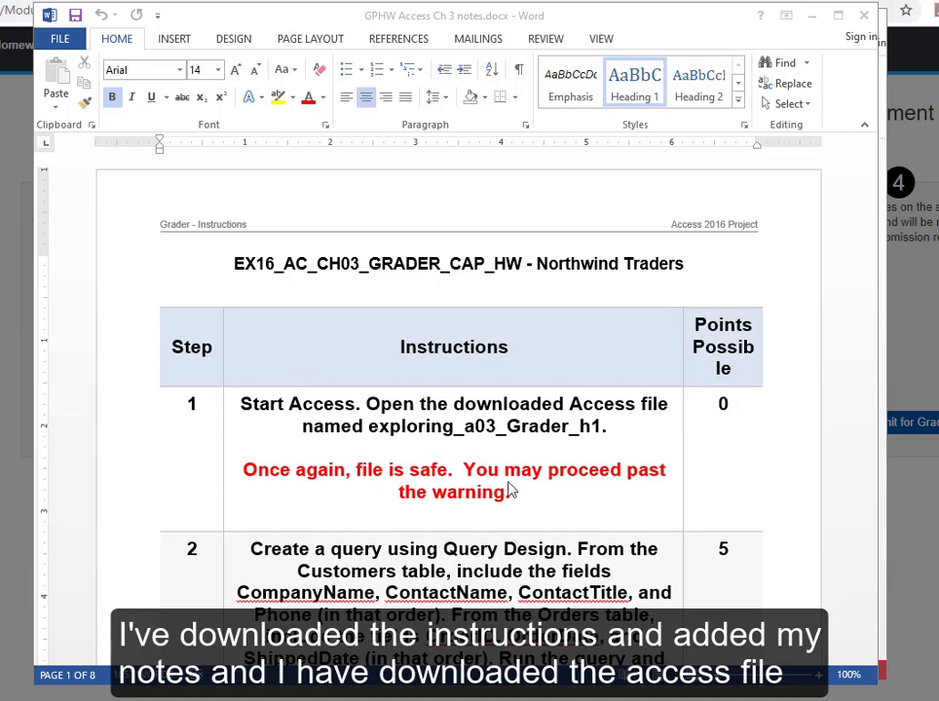
Following step 2 of the Word instructions, start a new query in Query Design in the Access database
{"action": "key", "text": "alt+Tab"}
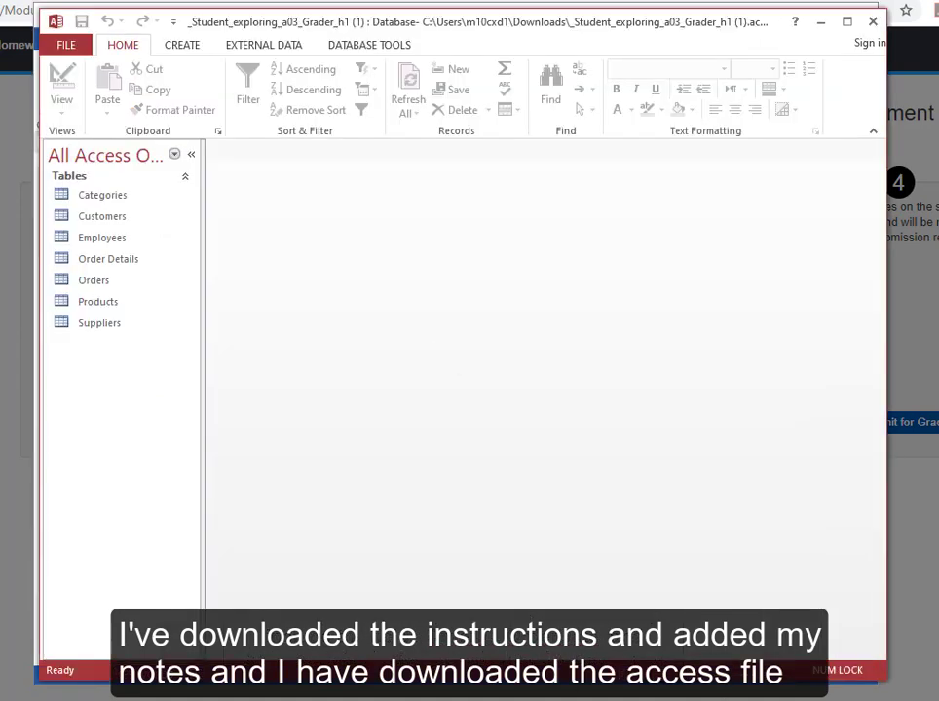
{"action": "key", "text": "alt+Tab"}
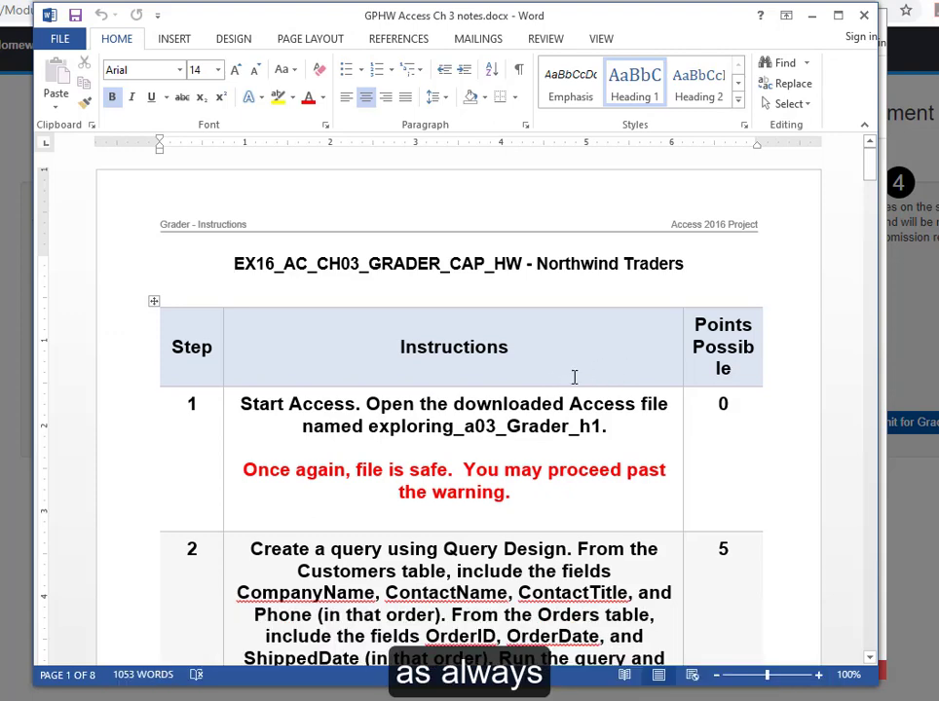
{"action": "scroll", "coordinate": [554, 383], "scroll_direction": "down", "scroll_amount": 5}
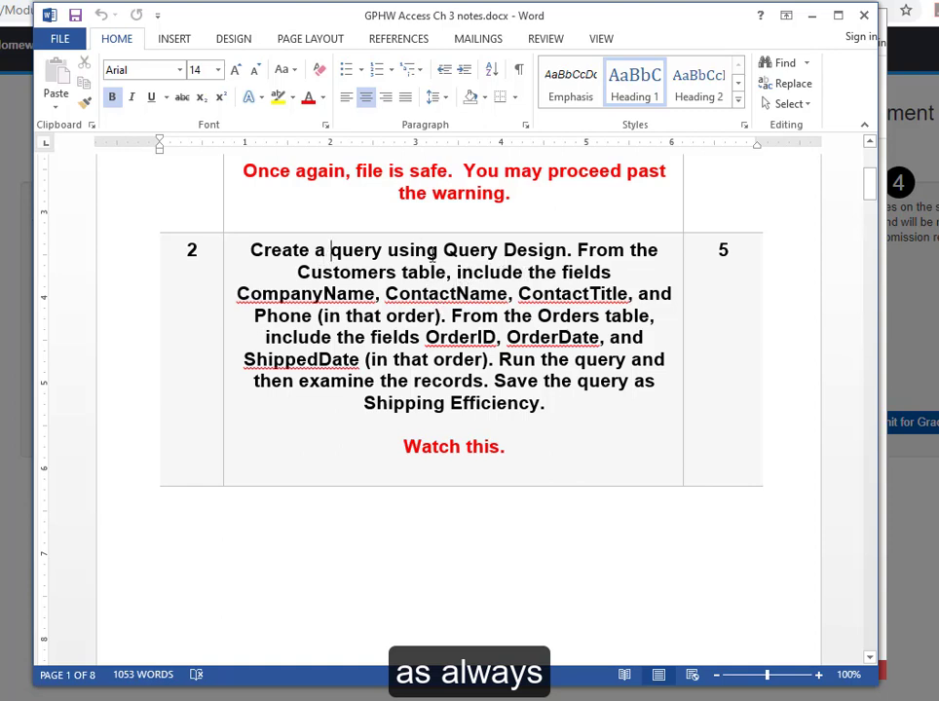
{"action": "left_click_drag", "start_coordinate": [435, 255], "coordinate": [568, 252]}
{"action": "key", "text": "alt+Tab"}
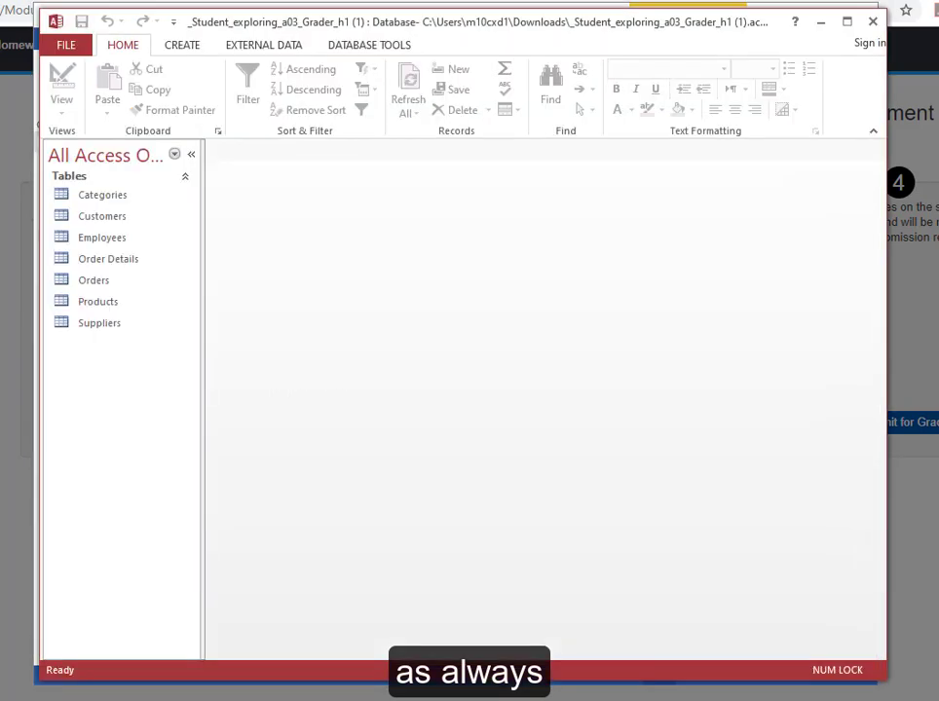
{"action": "left_click", "coordinate": [191, 48]}
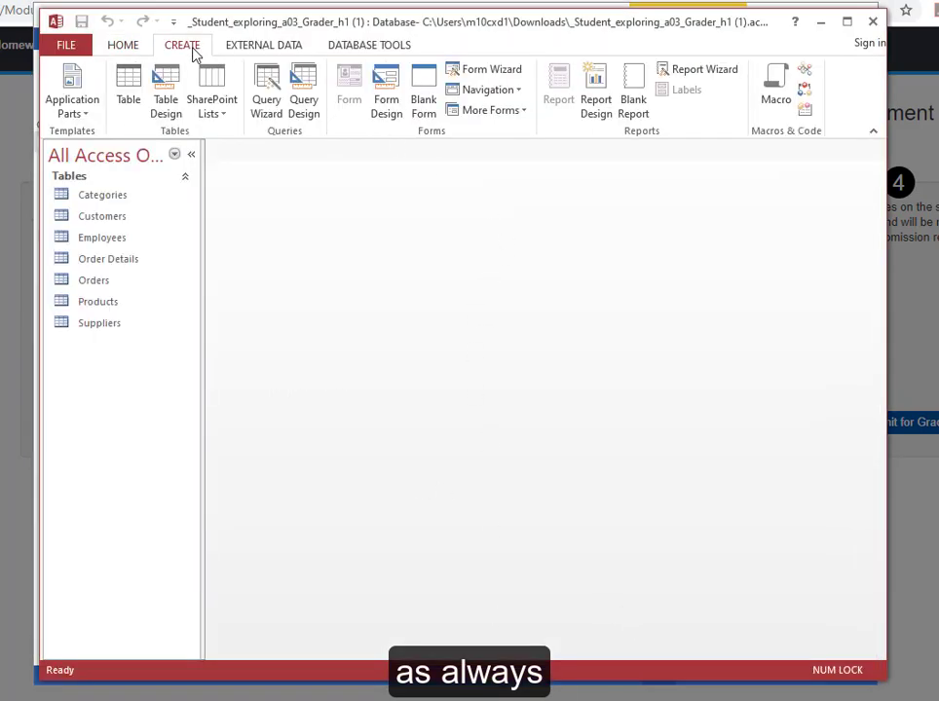
{"action": "left_click", "coordinate": [300, 86]}
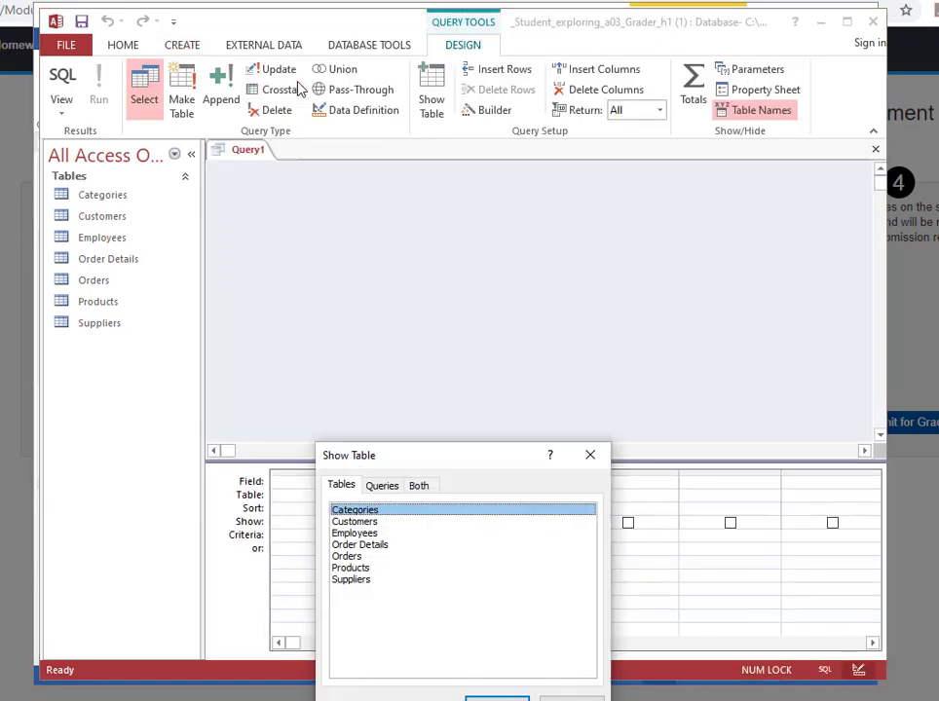
{"action": "left_click_drag", "start_coordinate": [458, 464], "coordinate": [476, 303]}
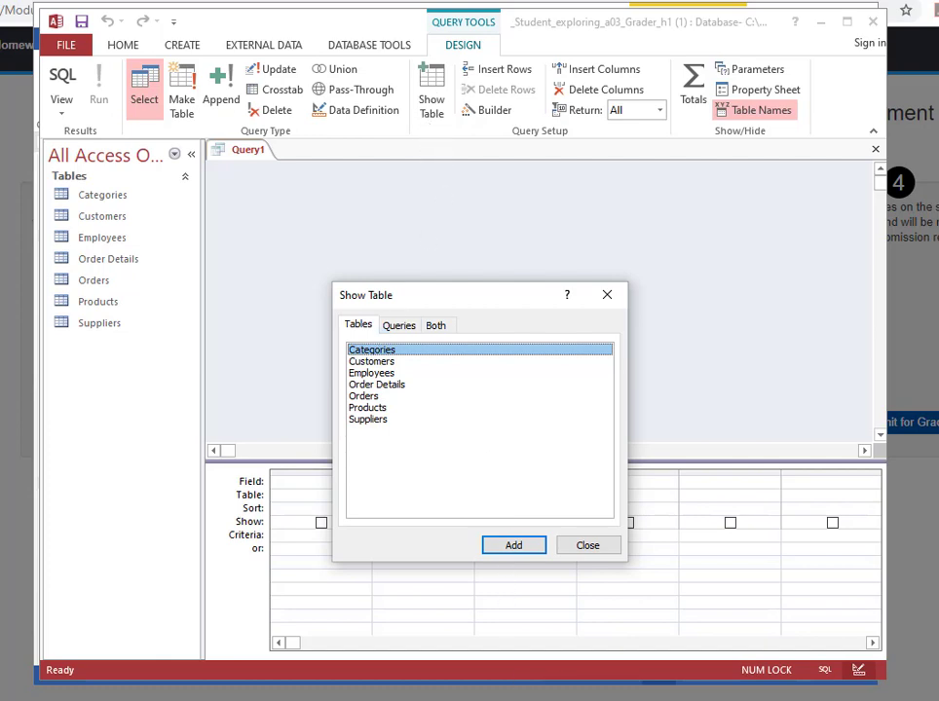
Switch to the Word instructions and check which tables the step 2 query requires, returning to Access
{"action": "key", "text": "alt+Tab"}
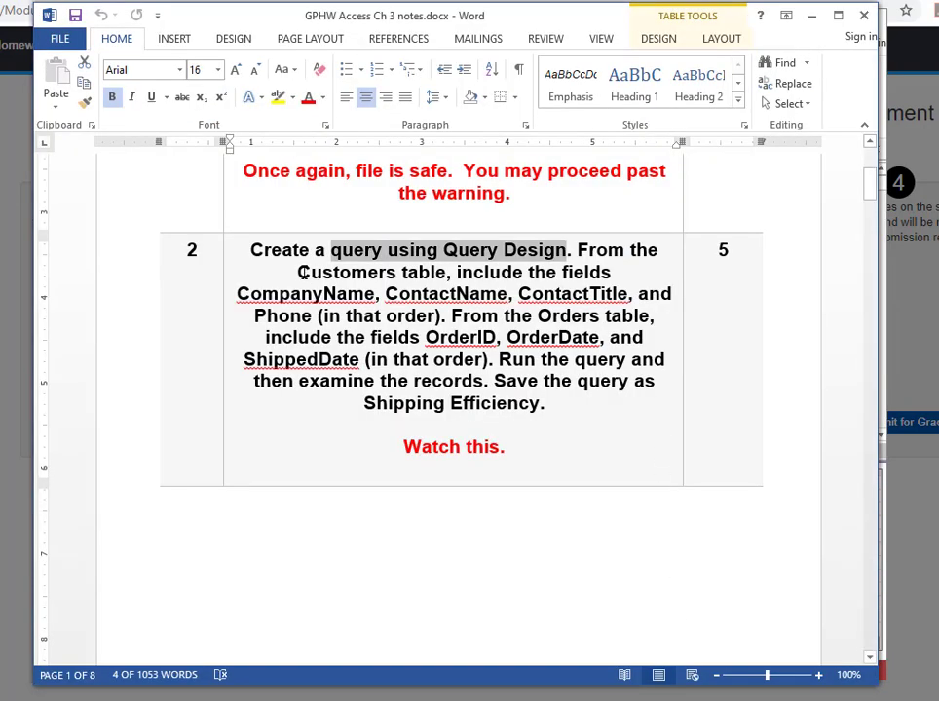
{"action": "left_click_drag", "start_coordinate": [301, 271], "coordinate": [446, 273]}
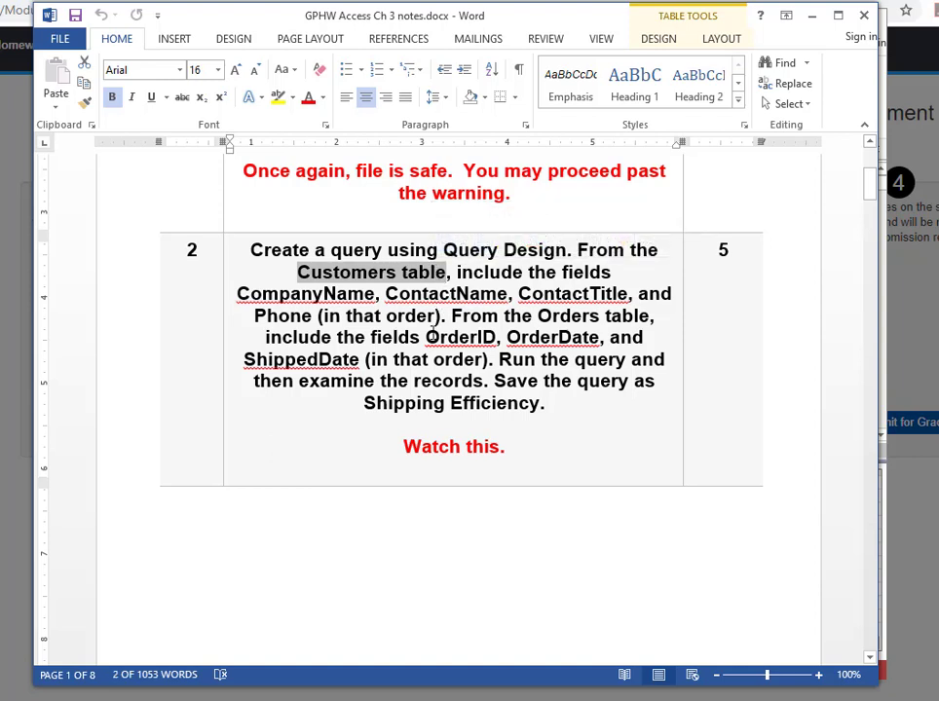
{"action": "double_click", "coordinate": [542, 319]}
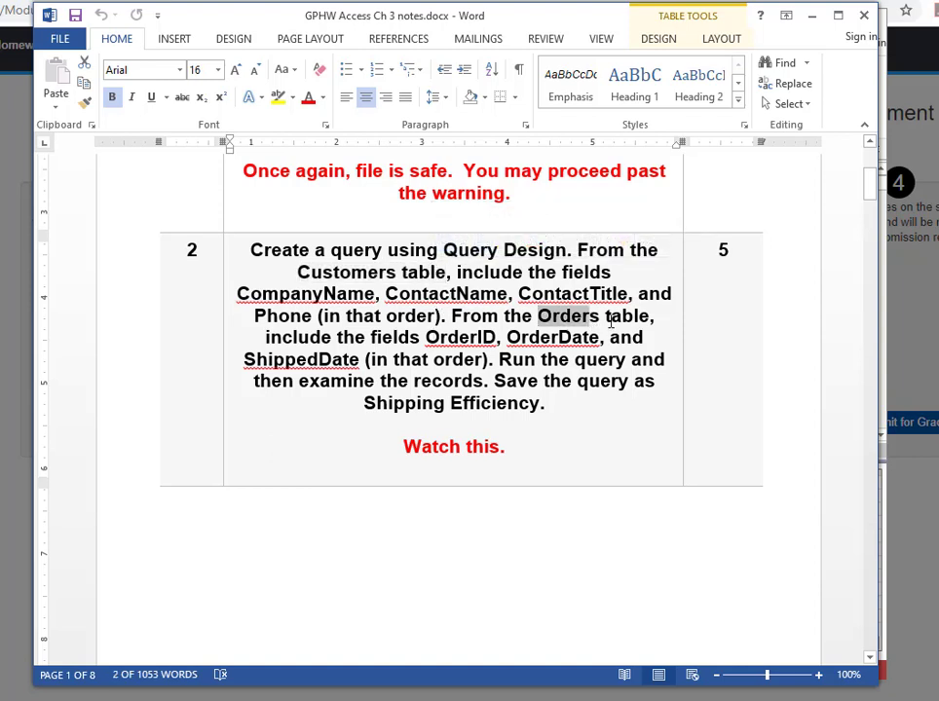
{"action": "key", "text": "alt+Tab"}
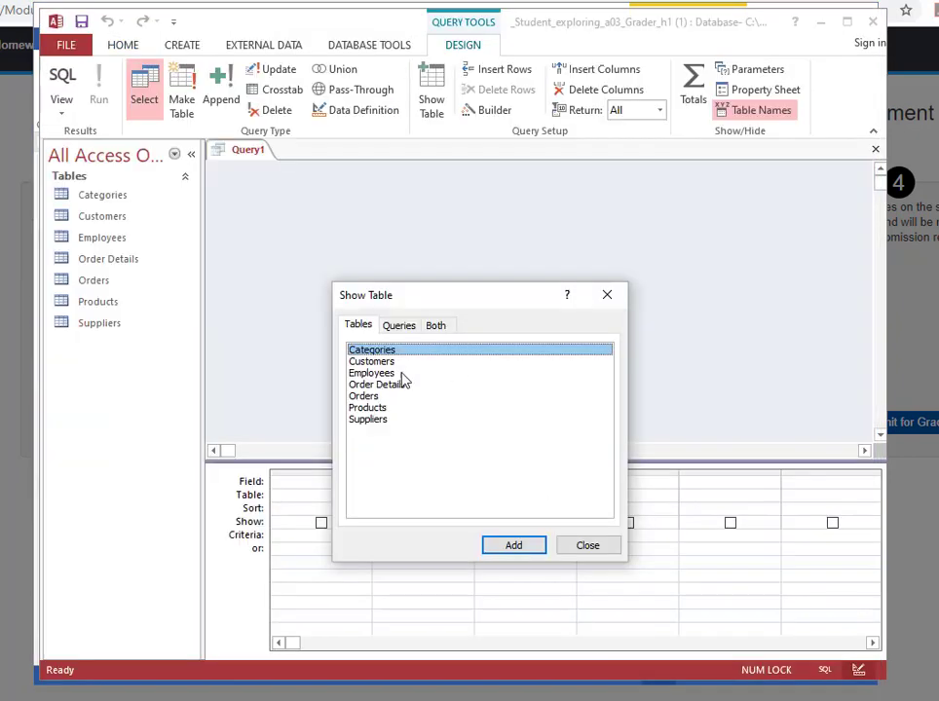
{"action": "double_click", "coordinate": [383, 352]}
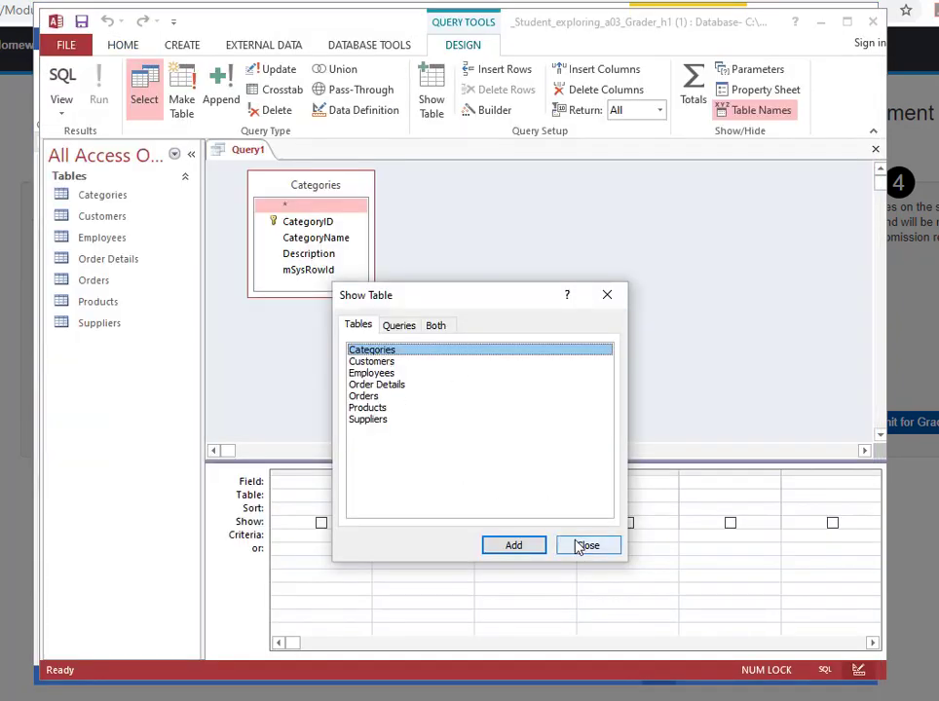
{"action": "left_click", "coordinate": [587, 545]}
{"action": "right_click", "coordinate": [324, 223]}
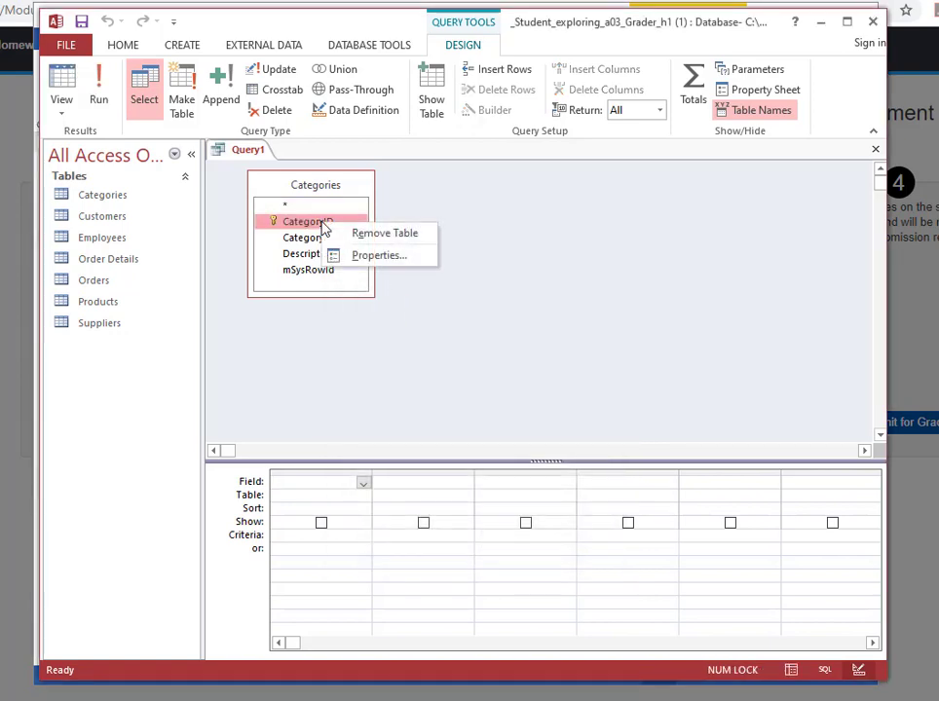
{"action": "key", "text": "Escape"}
{"action": "key", "text": "Delete"}
Add the Customers and Orders tables to the query design
{"action": "left_click", "coordinate": [431, 102]}
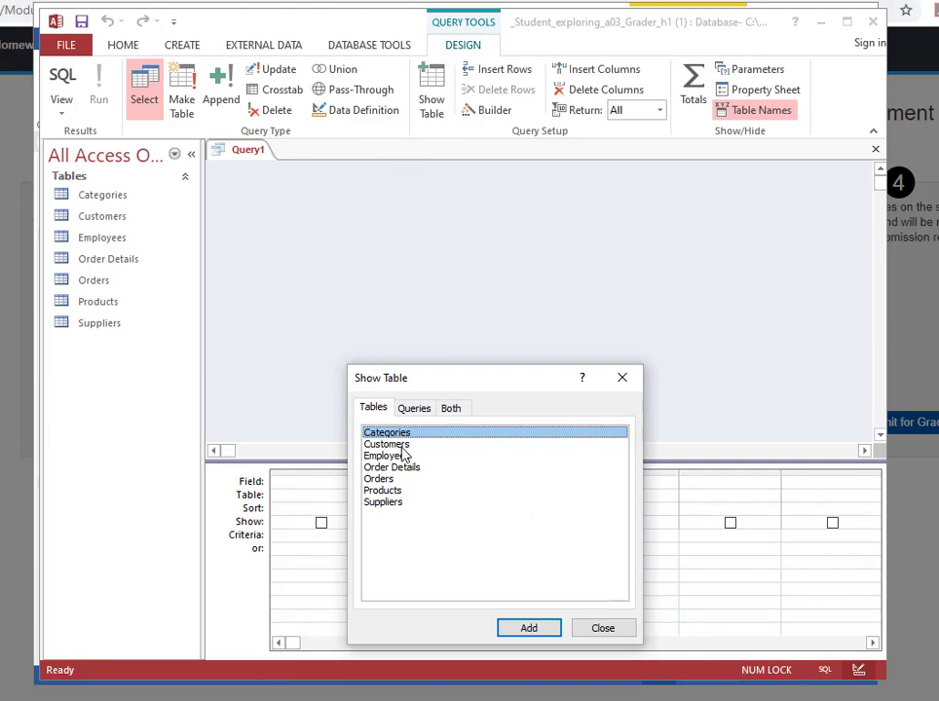
{"action": "left_click", "coordinate": [404, 446]}
{"action": "double_click", "coordinate": [401, 446]}
{"action": "double_click", "coordinate": [396, 479]}
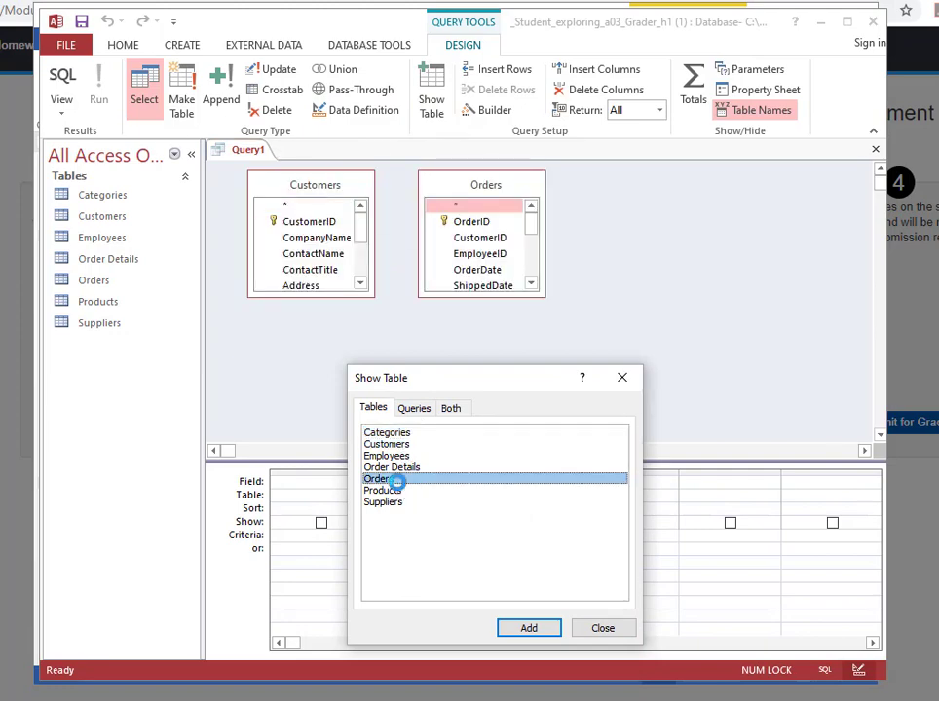
{"action": "left_click", "coordinate": [598, 628]}
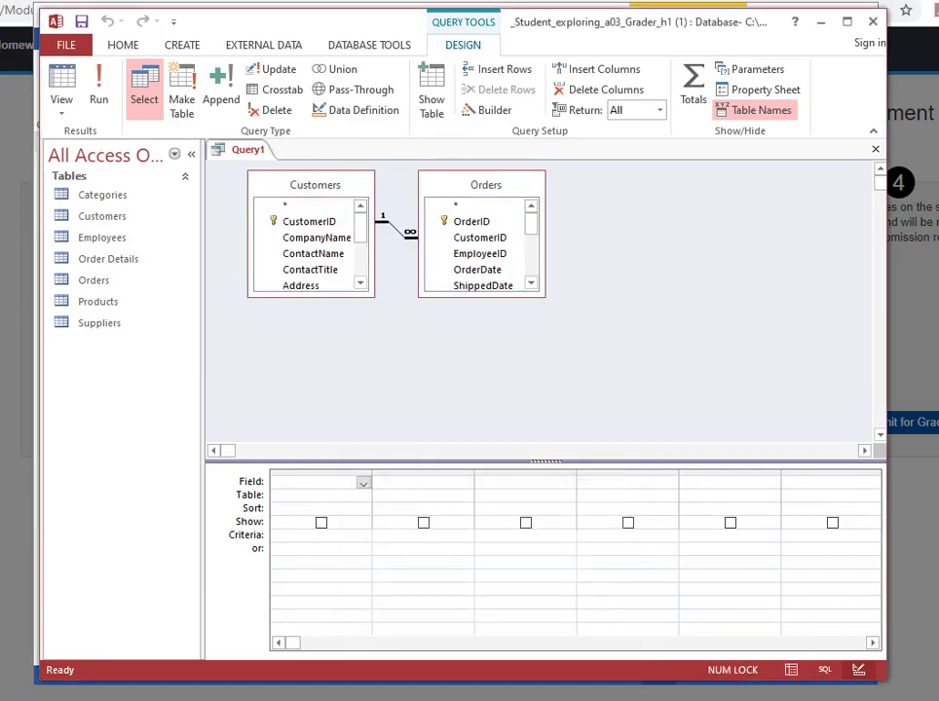
Following the Word instructions, add CompanyName, ContactName, ContactTitle and Phone from the Customers table to the Access query, in that order
{"action": "key", "text": "alt+Tab"}
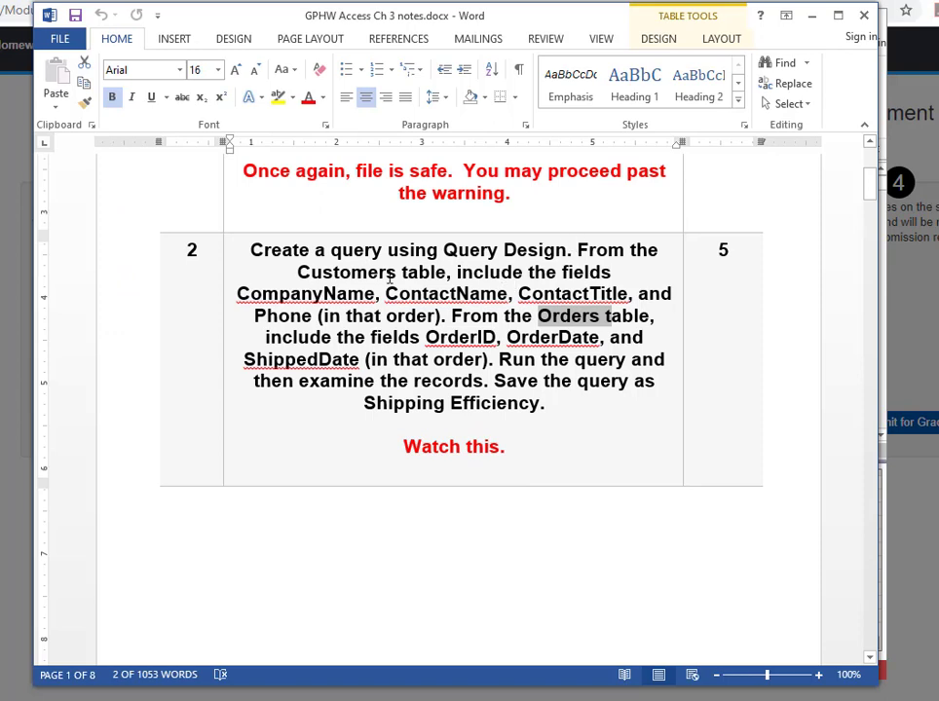
{"action": "left_click_drag", "start_coordinate": [298, 271], "coordinate": [435, 317]}
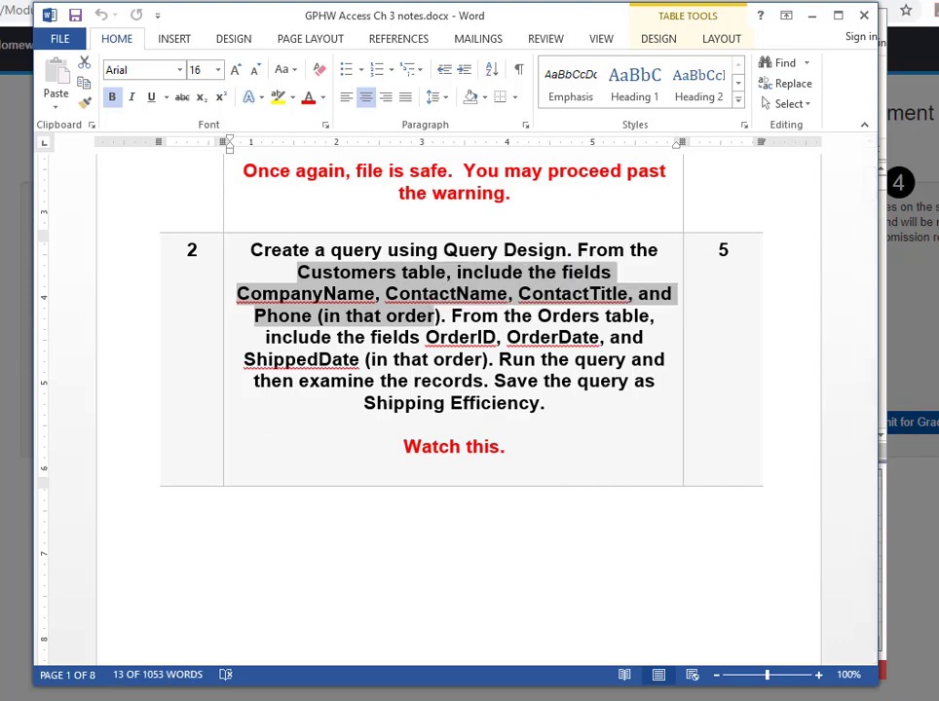
{"action": "key", "text": "alt+Tab"}
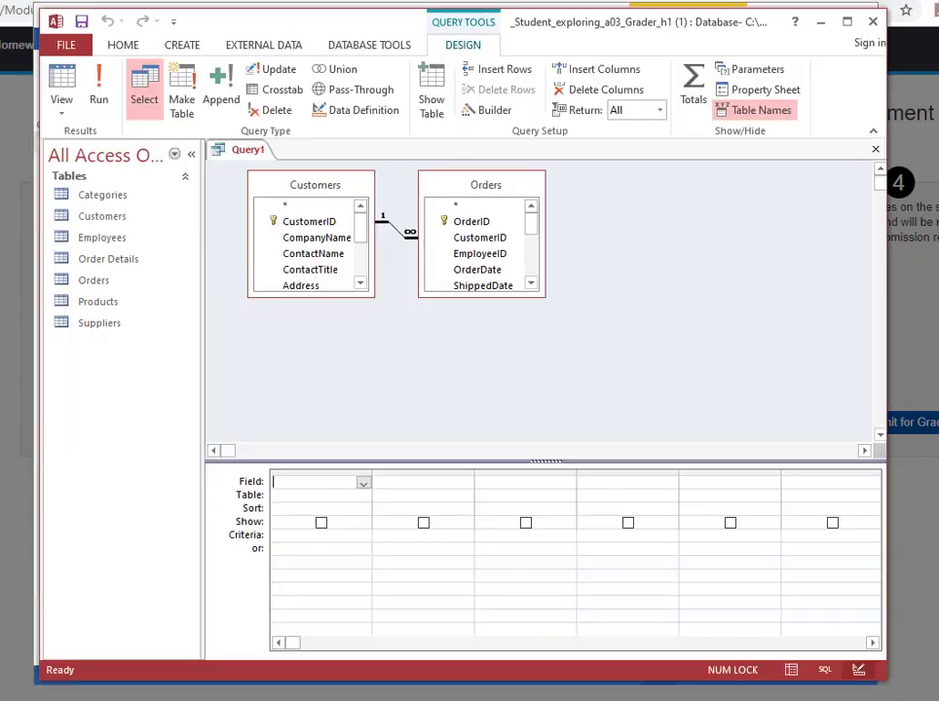
{"action": "double_click", "coordinate": [318, 240]}
{"action": "double_click", "coordinate": [314, 253]}
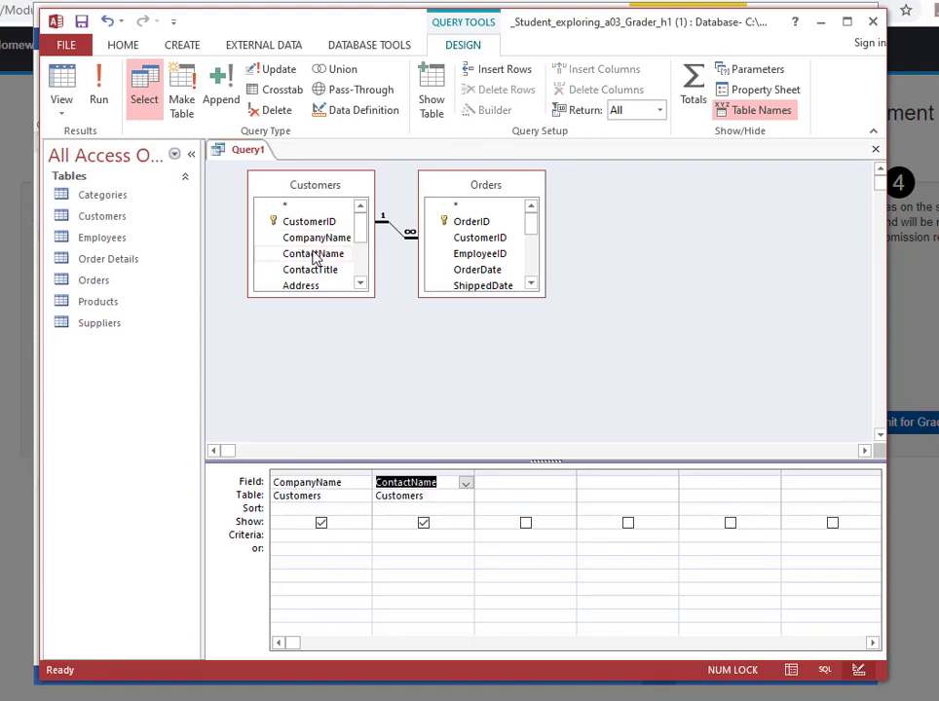
{"action": "left_click", "coordinate": [314, 272]}
{"action": "double_click", "coordinate": [312, 273]}
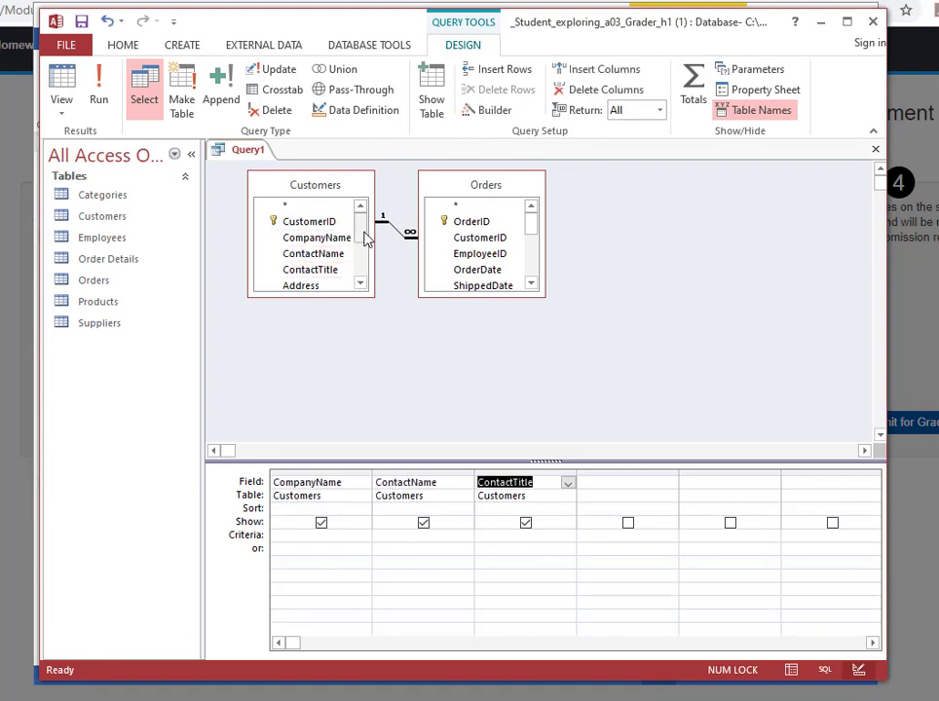
{"action": "left_click_drag", "start_coordinate": [364, 234], "coordinate": [360, 265]}
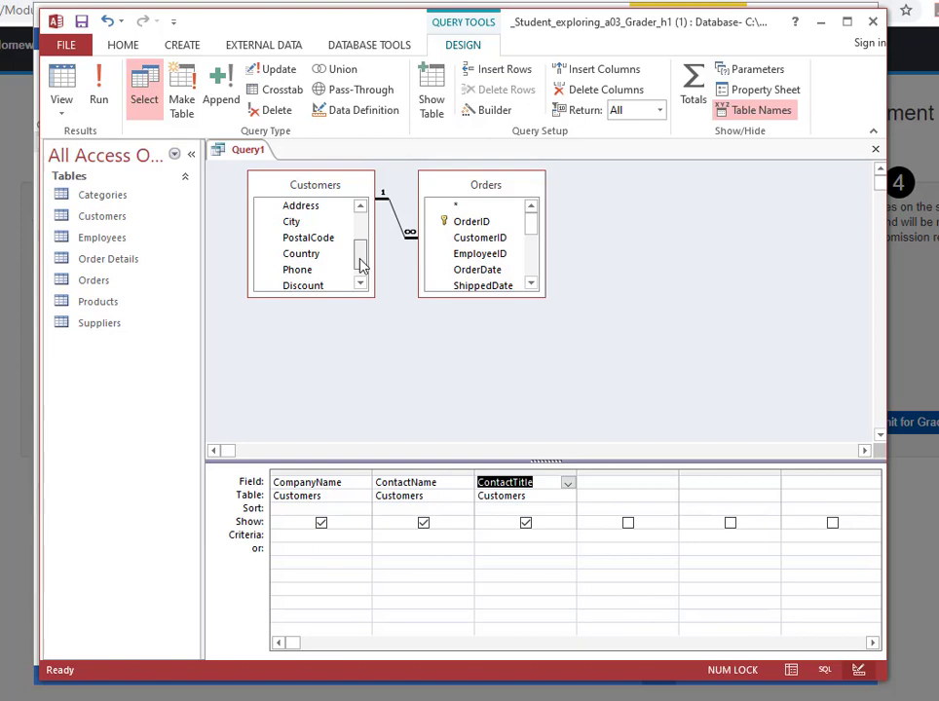
{"action": "double_click", "coordinate": [297, 270]}
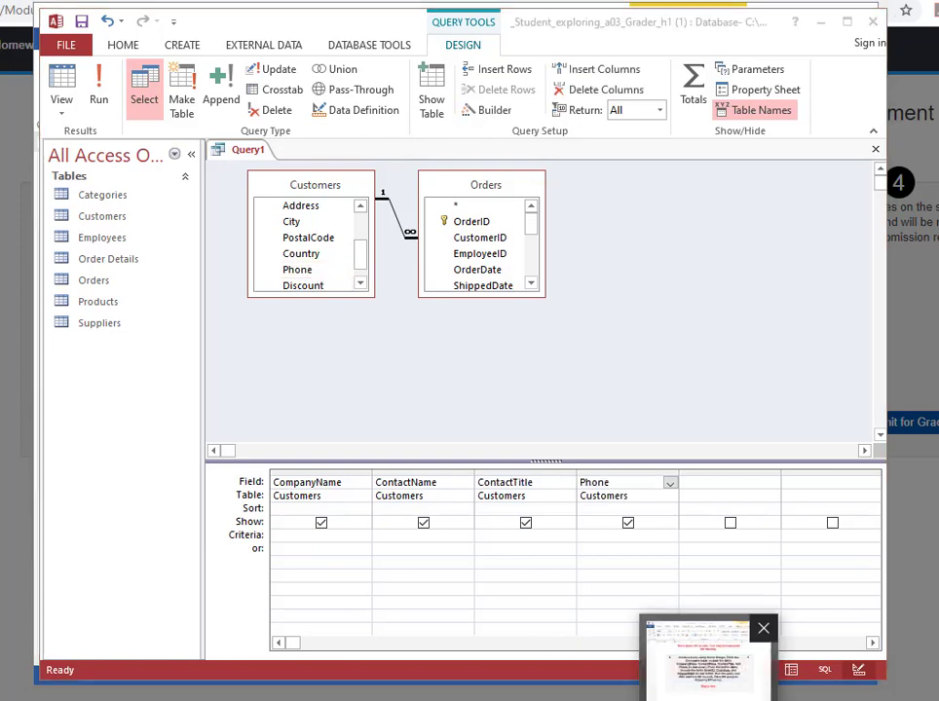
Check the Word instructions and add OrderID, OrderDate and ShippedDate from the Orders table to the Access query, in that order
{"action": "left_click", "coordinate": [706, 672]}
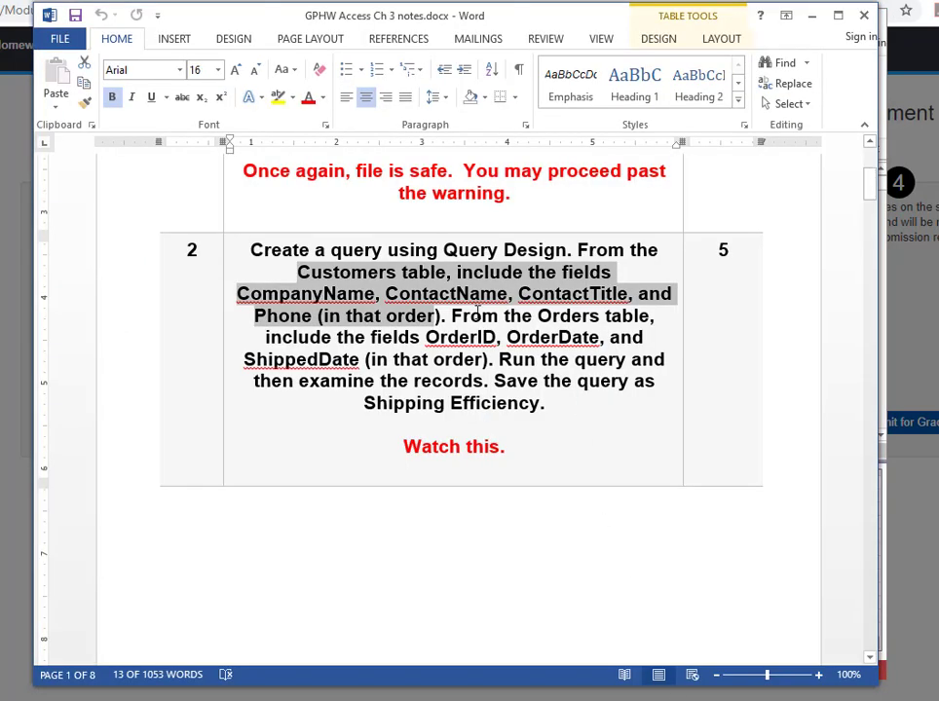
{"action": "left_click_drag", "start_coordinate": [450, 315], "coordinate": [477, 360]}
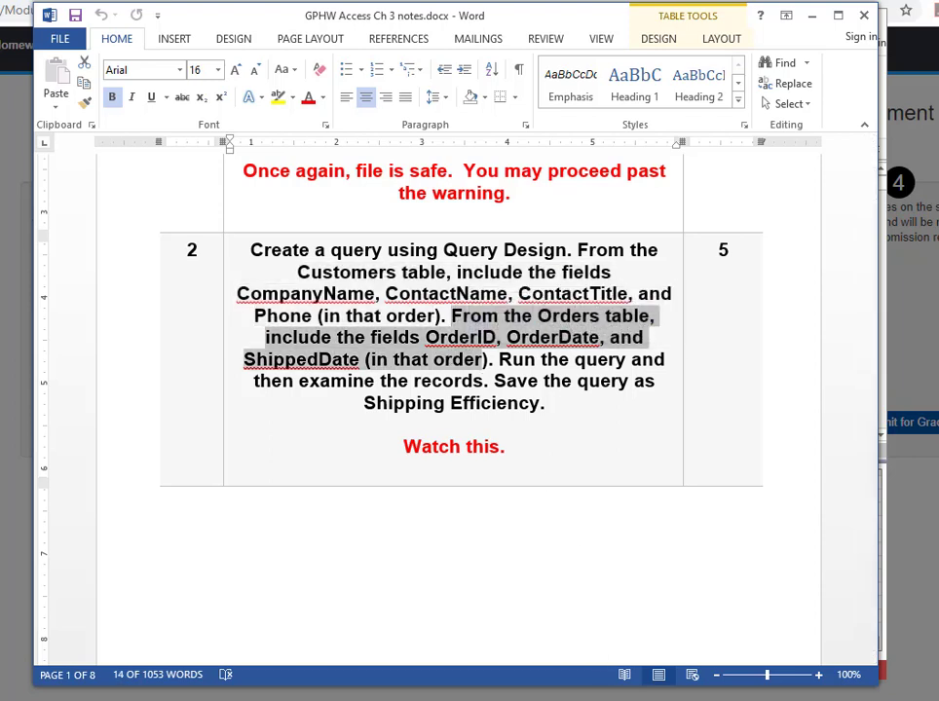
{"action": "mouse_move", "coordinate": [591, 694]}
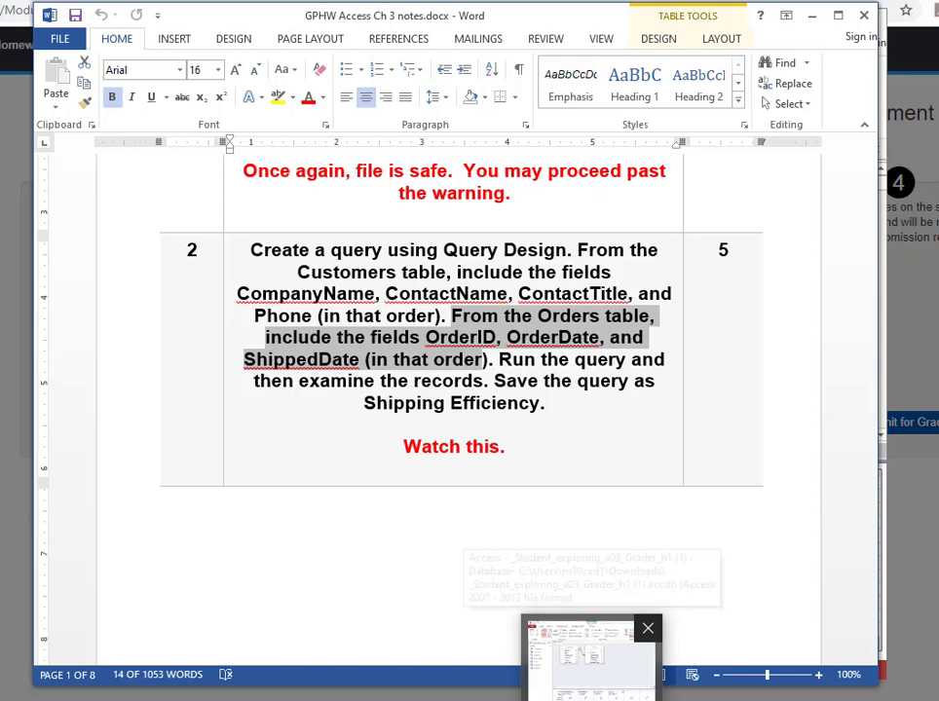
{"action": "left_click", "coordinate": [591, 662]}
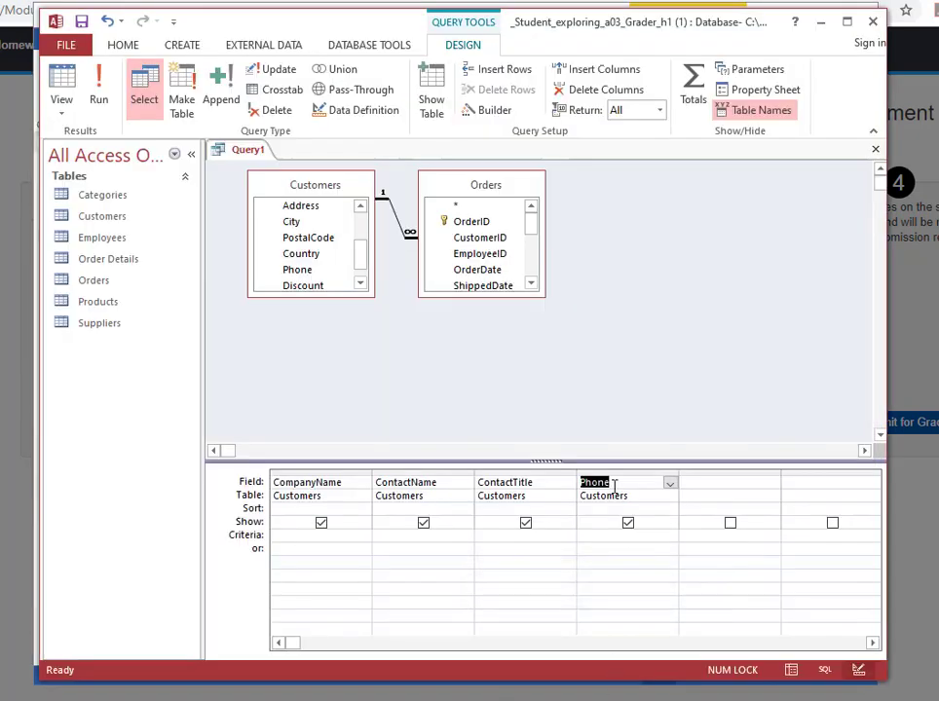
{"action": "left_click", "coordinate": [475, 223]}
{"action": "double_click", "coordinate": [476, 222]}
{"action": "double_click", "coordinate": [482, 271]}
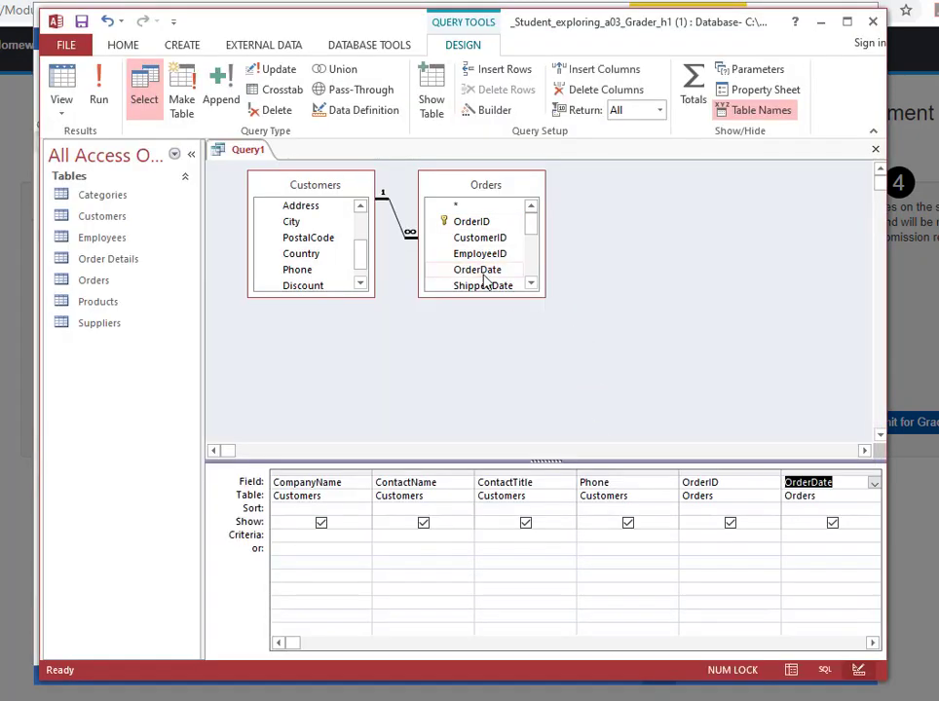
{"action": "left_click", "coordinate": [482, 286]}
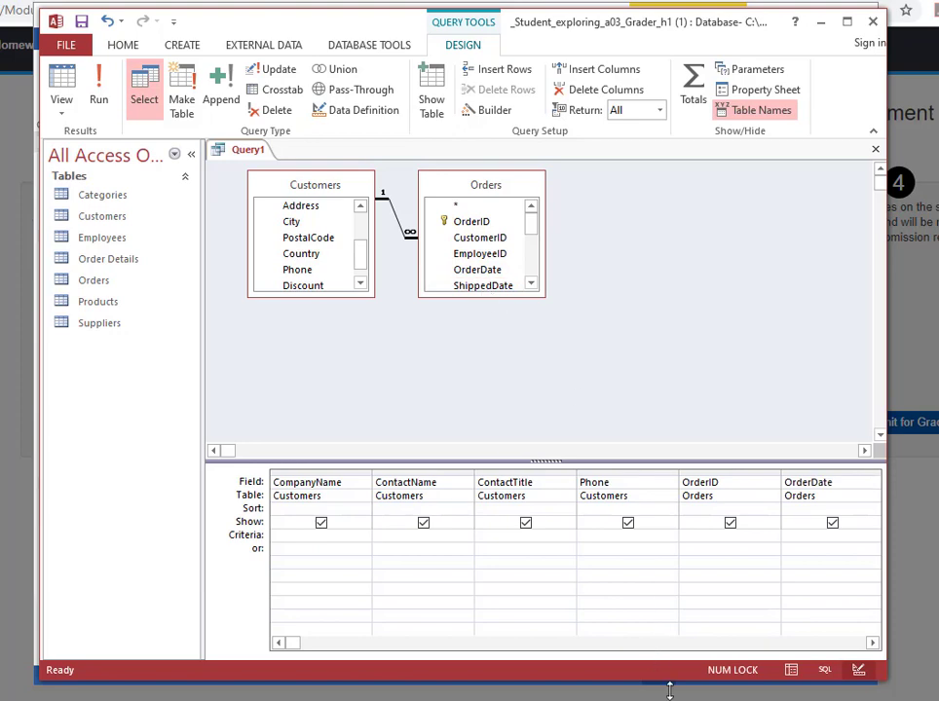
Check the next instruction in Word, and in Access run the query and examine its records
{"action": "key", "text": "alt+Tab"}
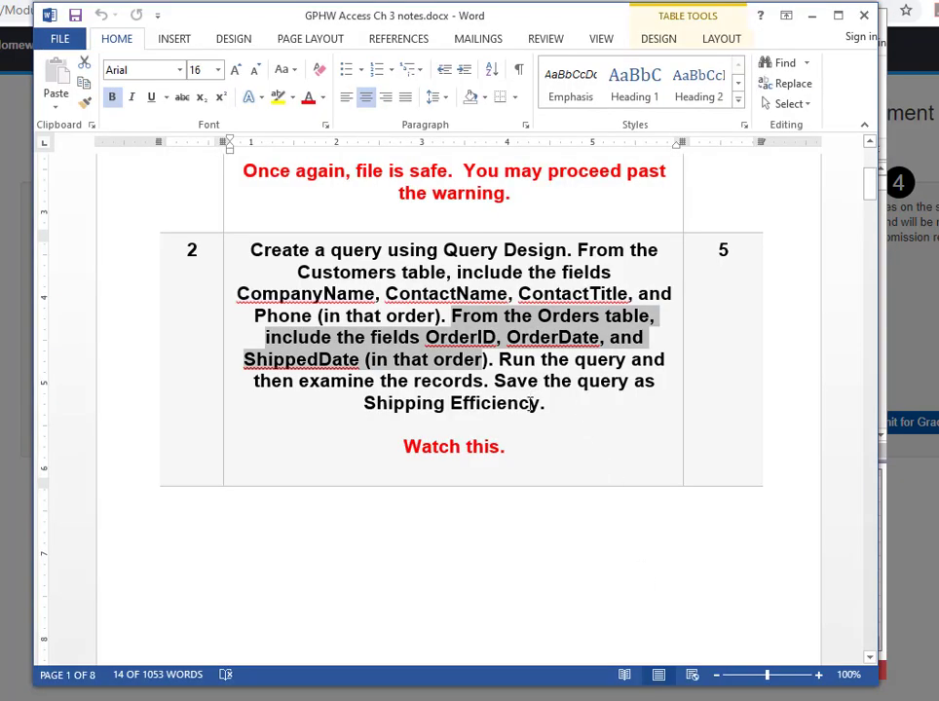
{"action": "left_click_drag", "start_coordinate": [499, 359], "coordinate": [488, 381]}
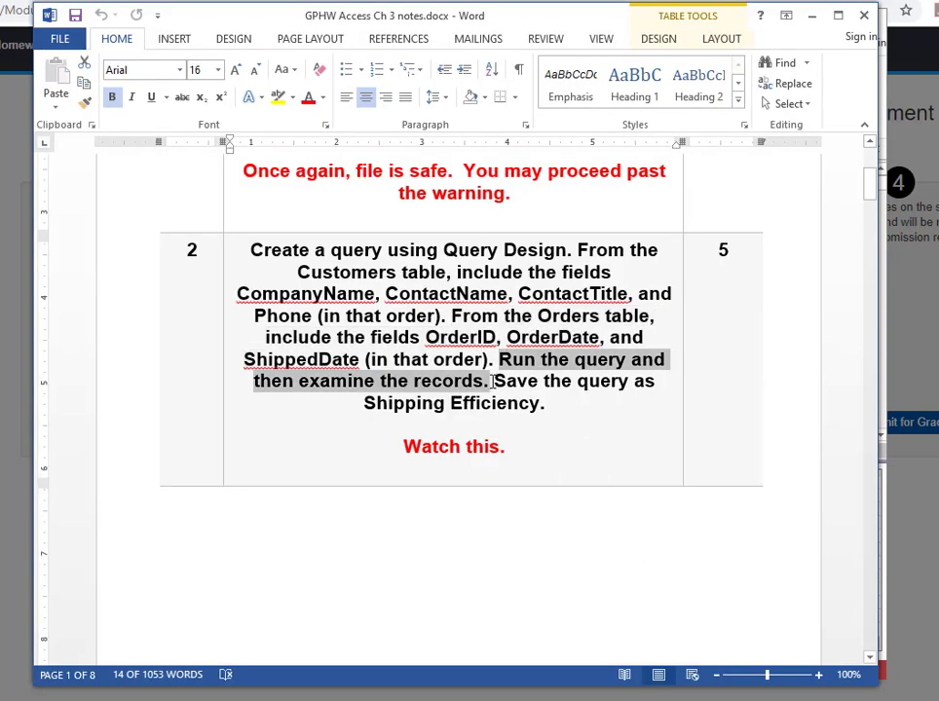
{"action": "key", "text": "alt+Tab"}
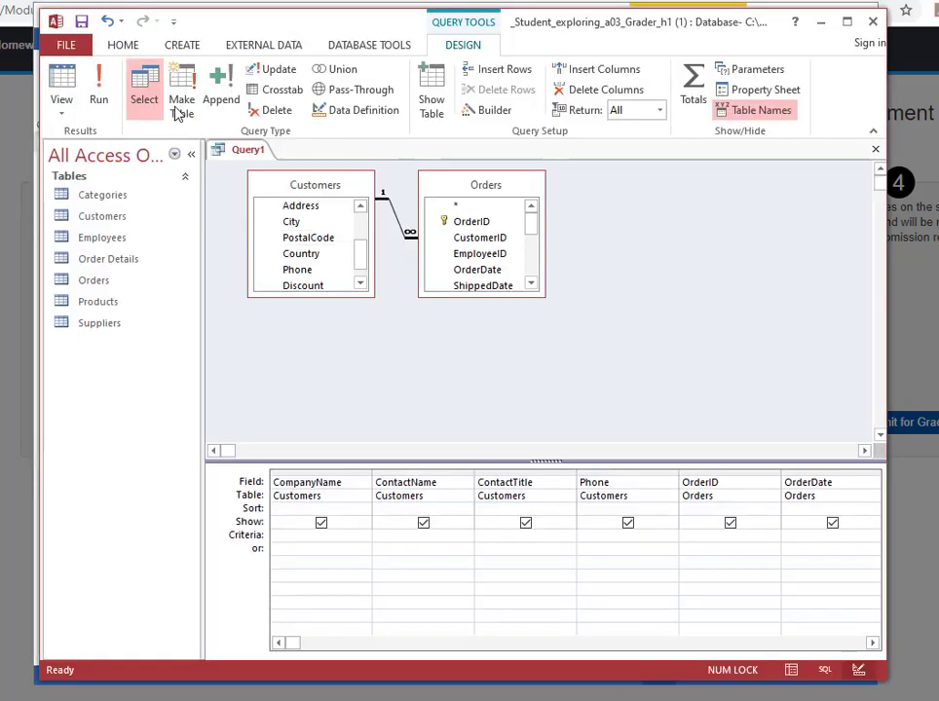
{"action": "left_click", "coordinate": [99, 90]}
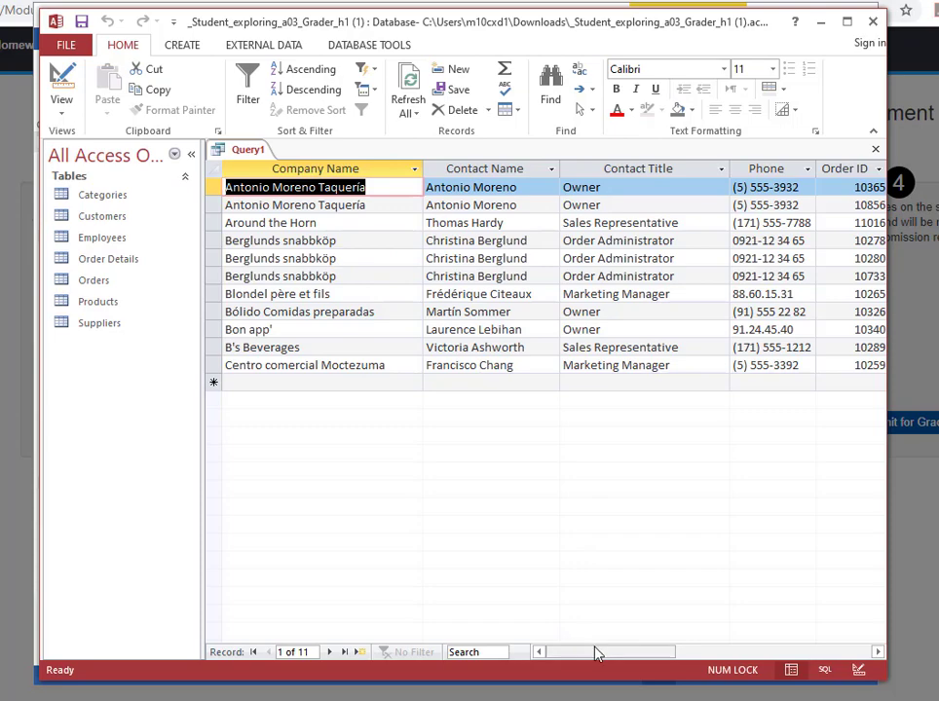
{"action": "left_click_drag", "start_coordinate": [598, 653], "coordinate": [514, 675]}
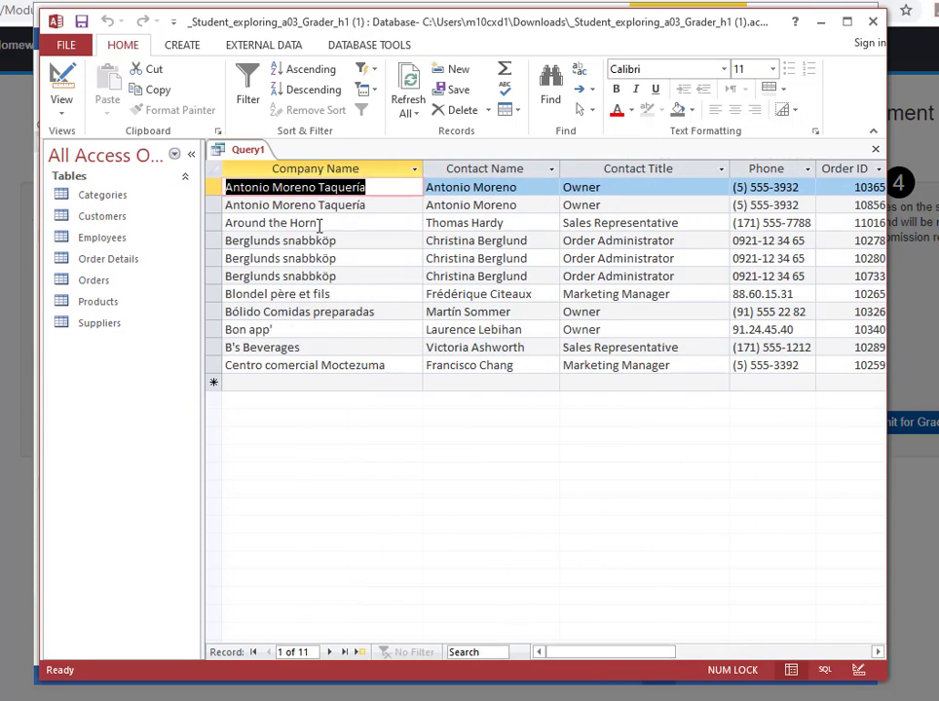
Copy the query name Shipping Efficiency from the Word instructions, and in Access close the query, saving it under that name
{"action": "key", "text": "alt+Tab"}
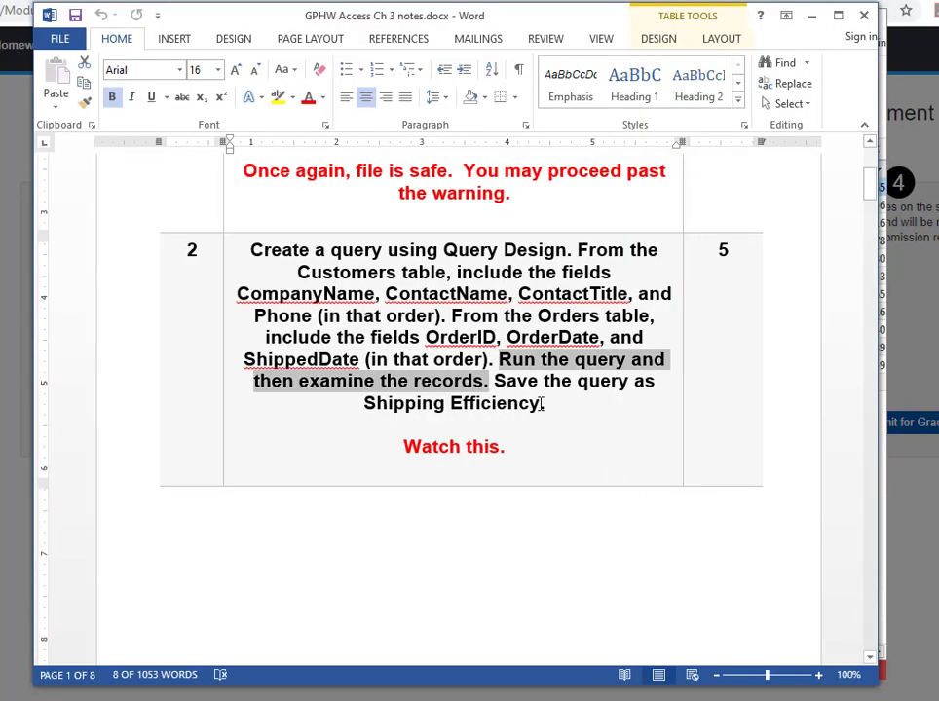
{"action": "left_click_drag", "start_coordinate": [363, 402], "coordinate": [536, 404]}
{"action": "key", "text": "ctrl+c"}
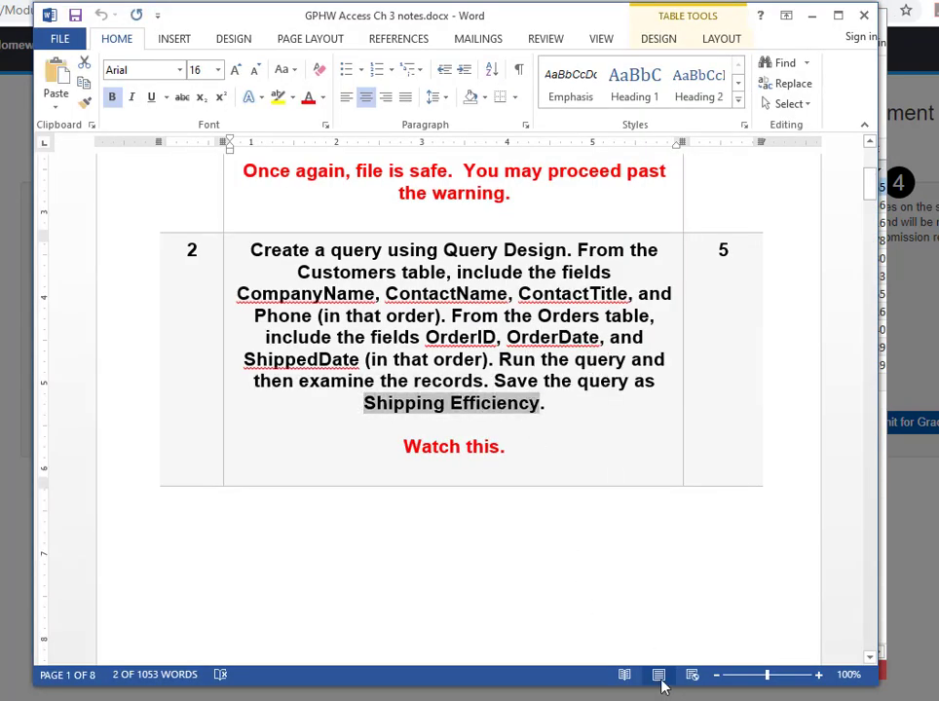
{"action": "key", "text": "alt+Tab"}
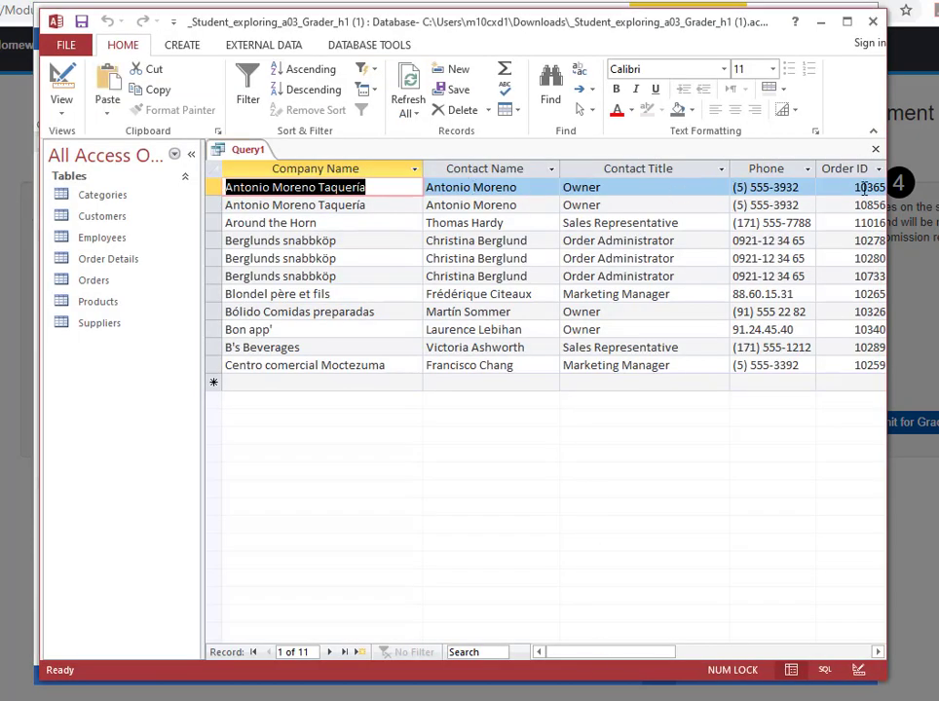
{"action": "left_click", "coordinate": [875, 149]}
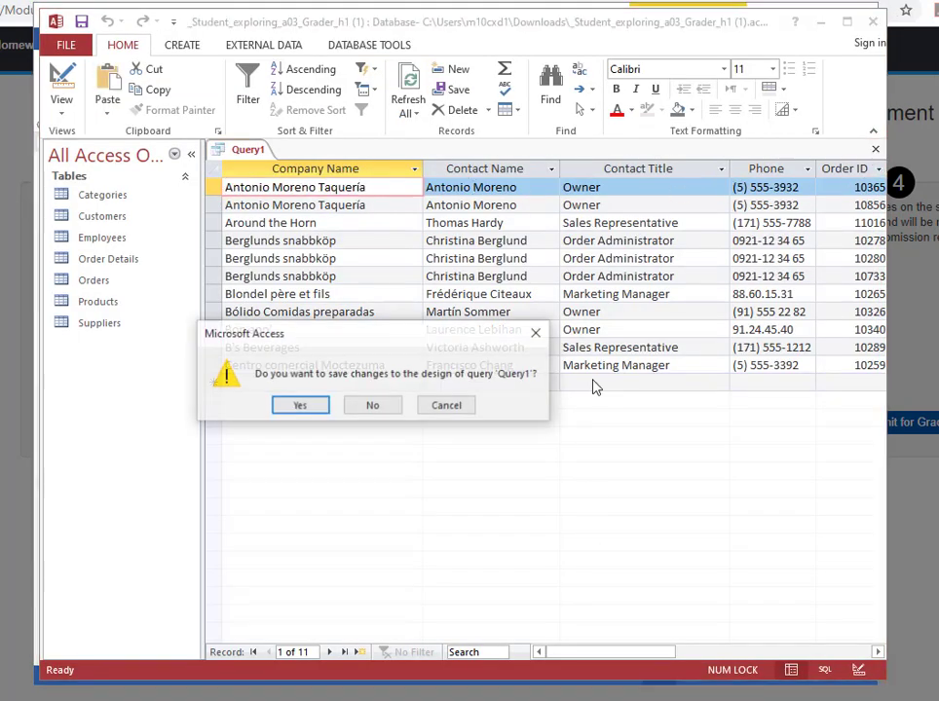
{"action": "left_click", "coordinate": [321, 404]}
{"action": "key", "text": "ctrl+v"}
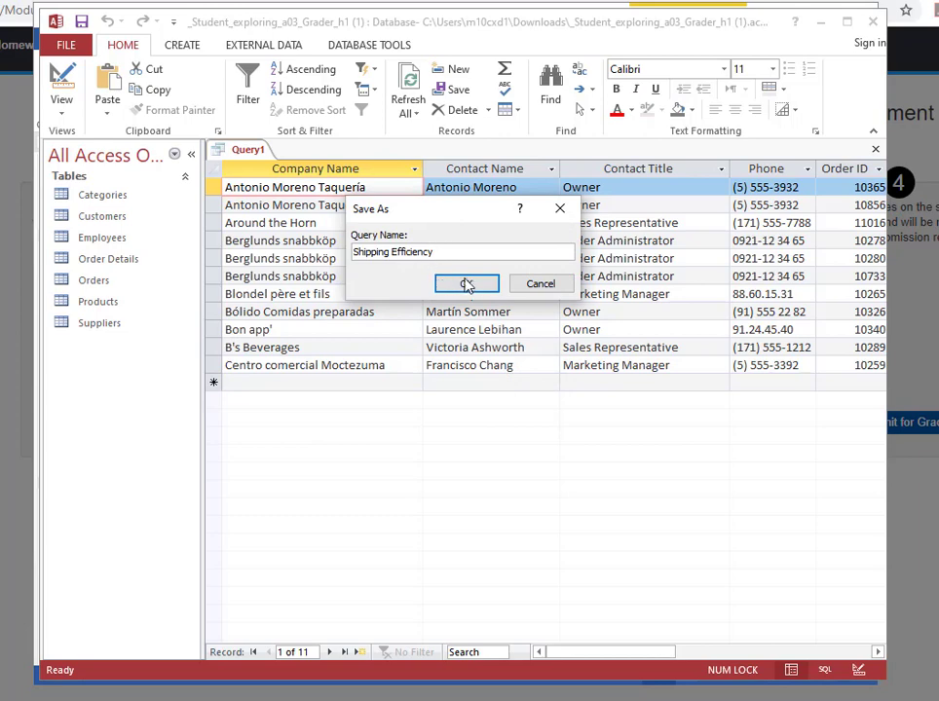
{"action": "left_click", "coordinate": [473, 284]}
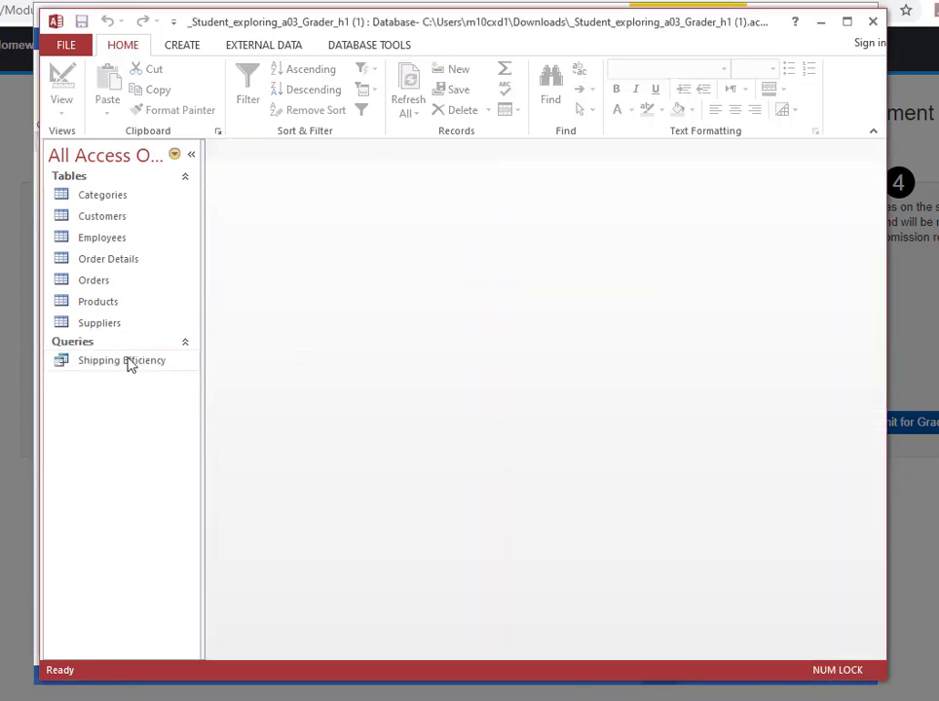
{"action": "left_click", "coordinate": [107, 361]}
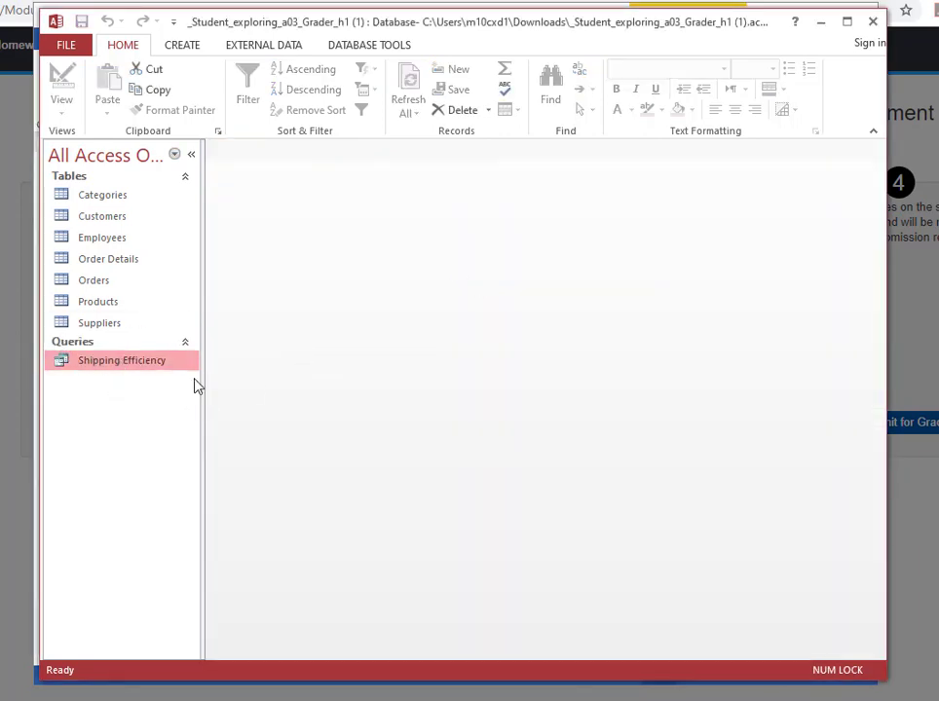
Read instruction 3 in Word about the DaysToShip calculated field, and in Access open the Shipping Efficiency query in Design View
{"action": "key", "text": "alt+Tab"}
{"action": "scroll", "coordinate": [589, 474], "scroll_direction": "down", "scroll_amount": 10}
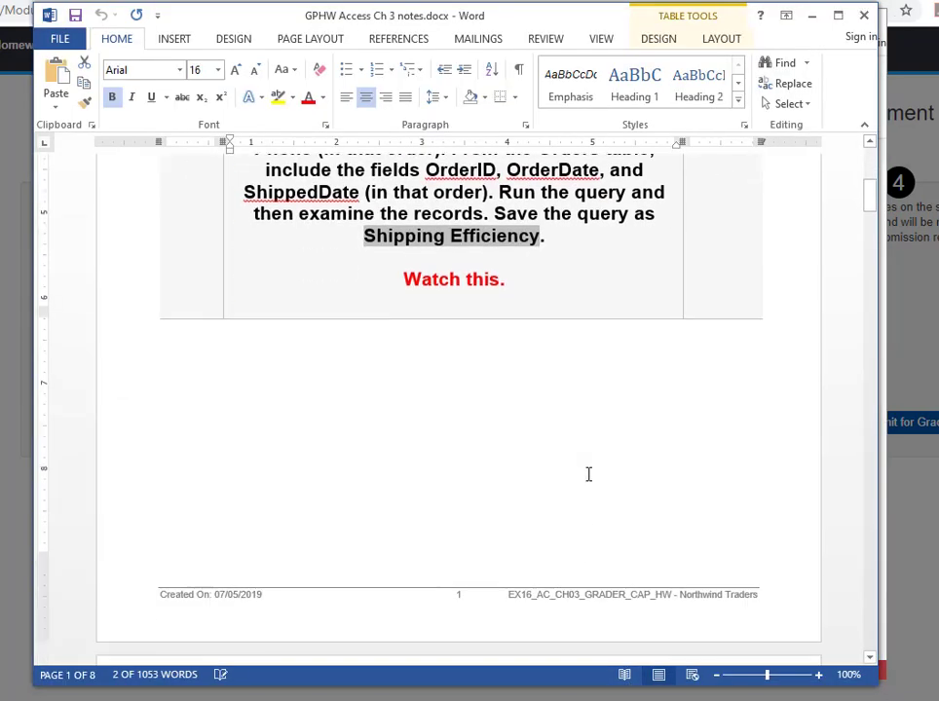
{"action": "scroll", "coordinate": [588, 474], "scroll_direction": "down", "scroll_amount": 3}
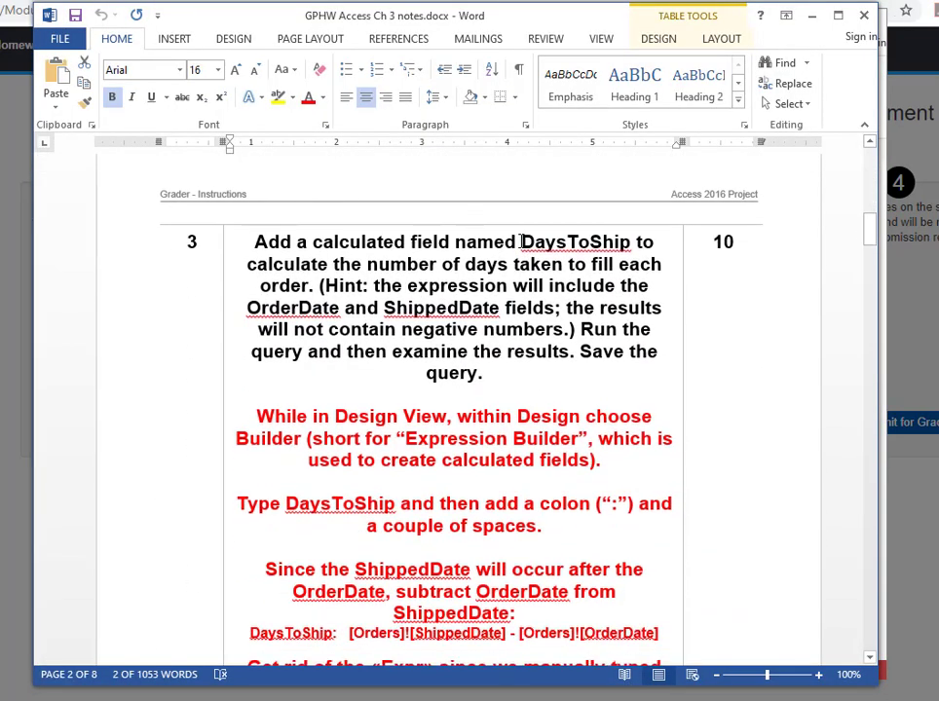
{"action": "left_click_drag", "start_coordinate": [521, 241], "coordinate": [630, 245]}
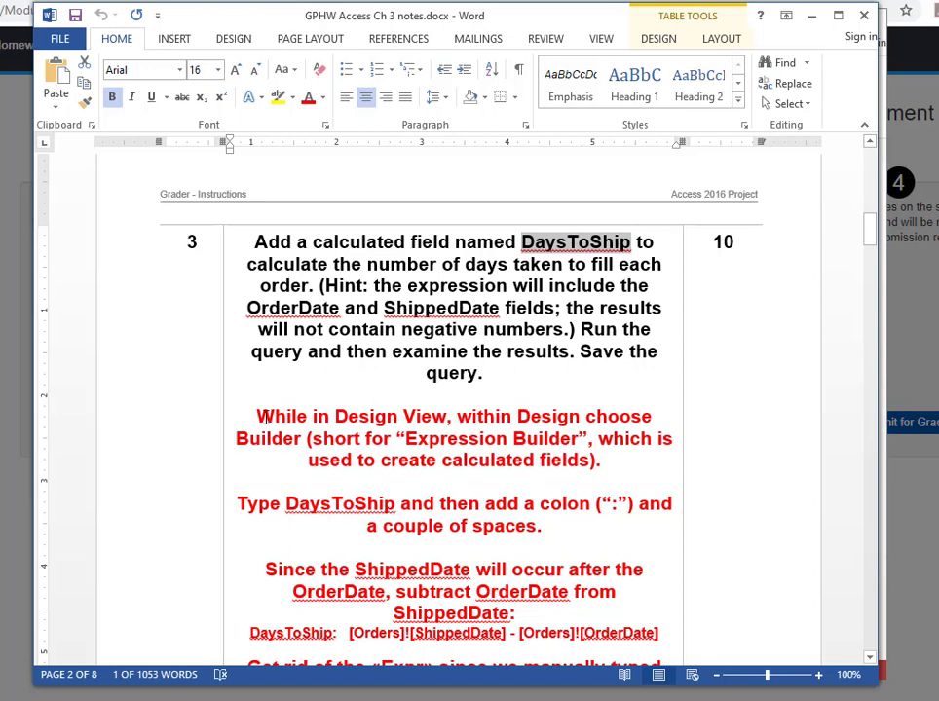
{"action": "left_click_drag", "start_coordinate": [258, 414], "coordinate": [584, 475]}
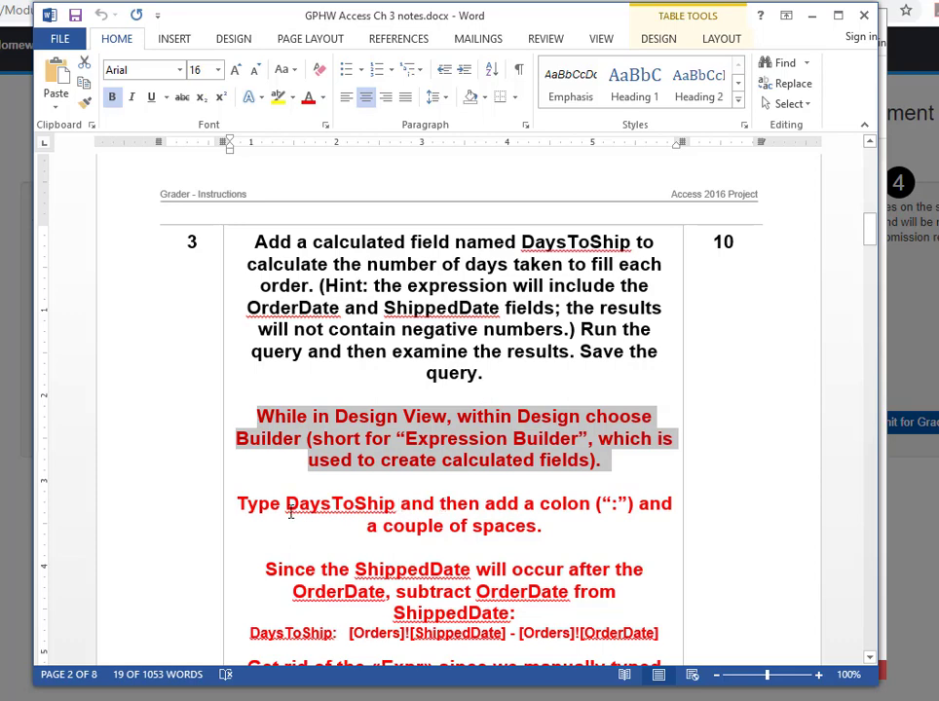
{"action": "left_click_drag", "start_coordinate": [239, 502], "coordinate": [562, 526]}
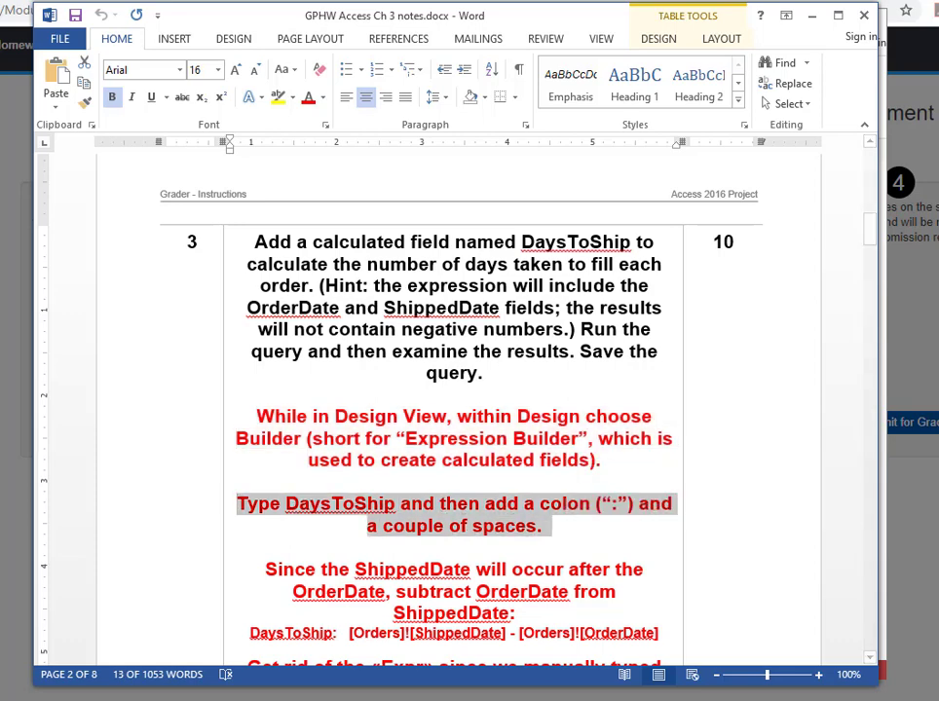
{"action": "key", "text": "alt+Tab"}
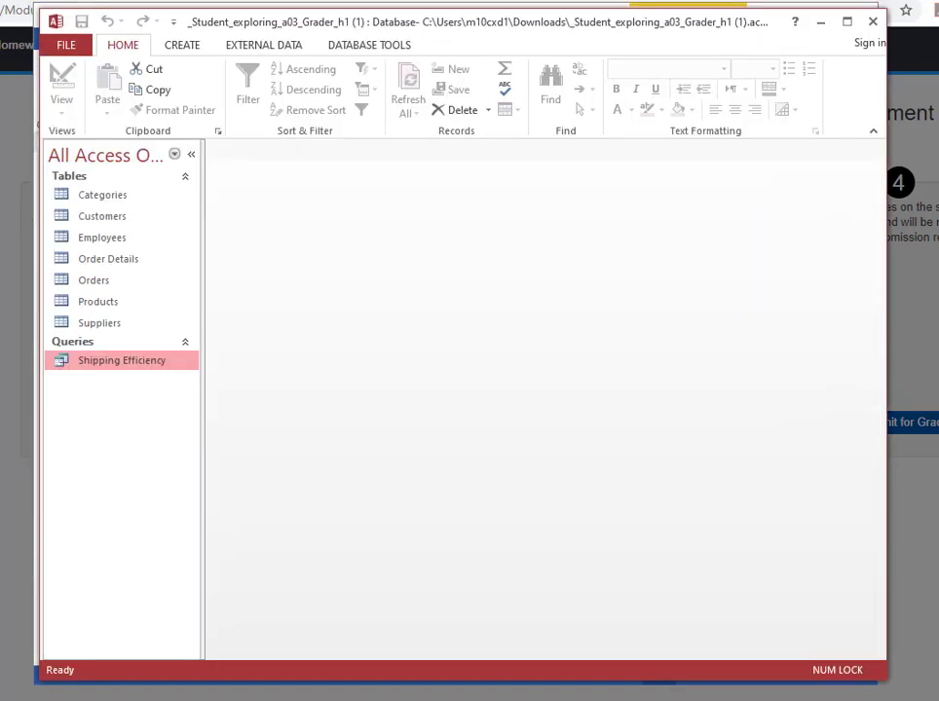
{"action": "double_click", "coordinate": [133, 368]}
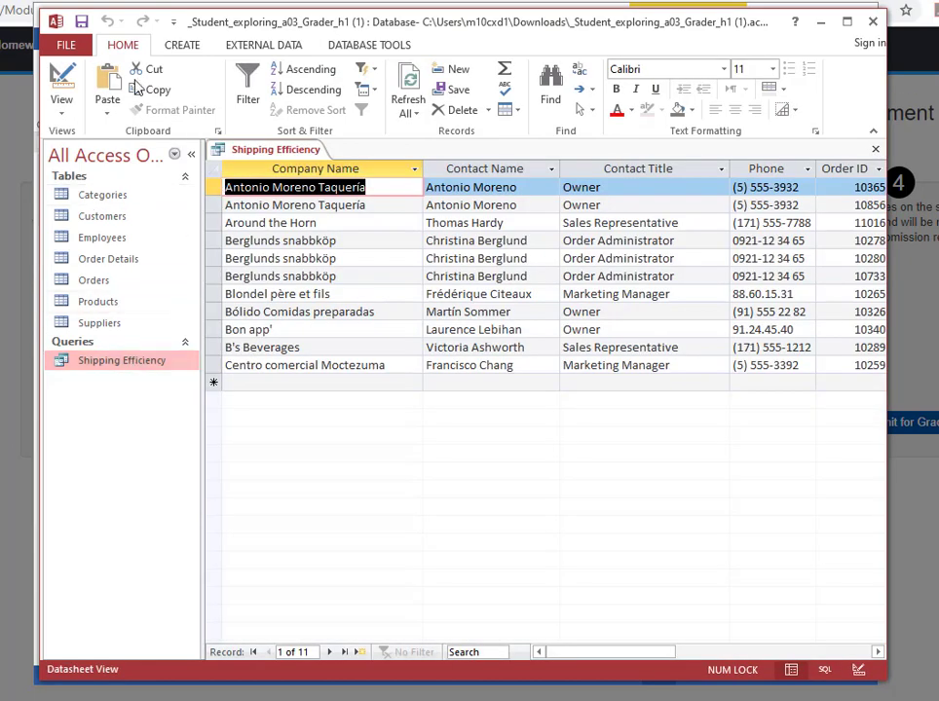
{"action": "left_click", "coordinate": [59, 109]}
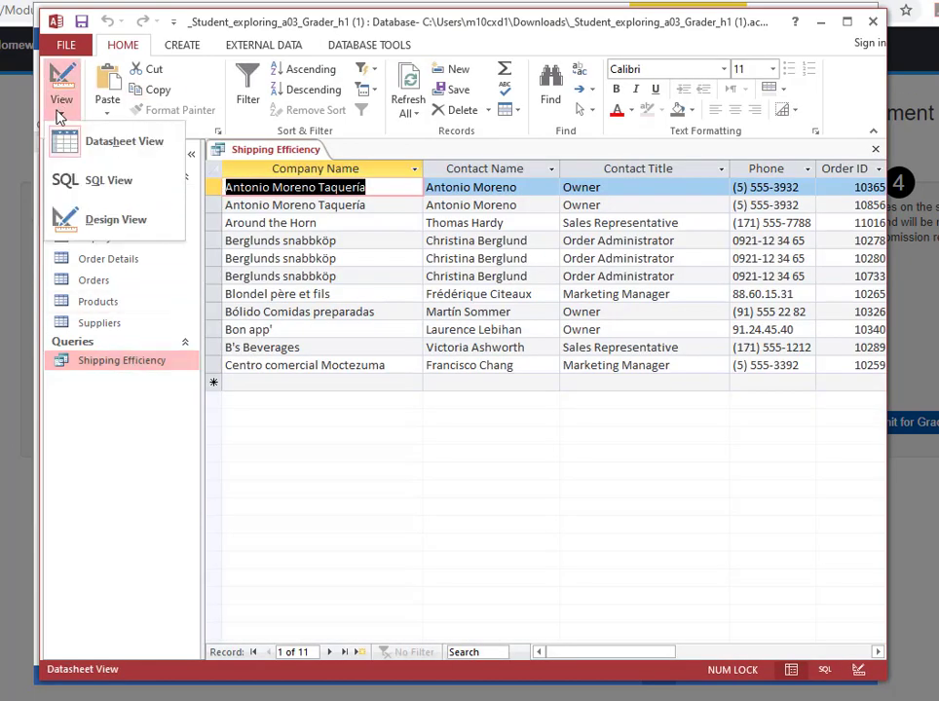
{"action": "left_click", "coordinate": [108, 220]}
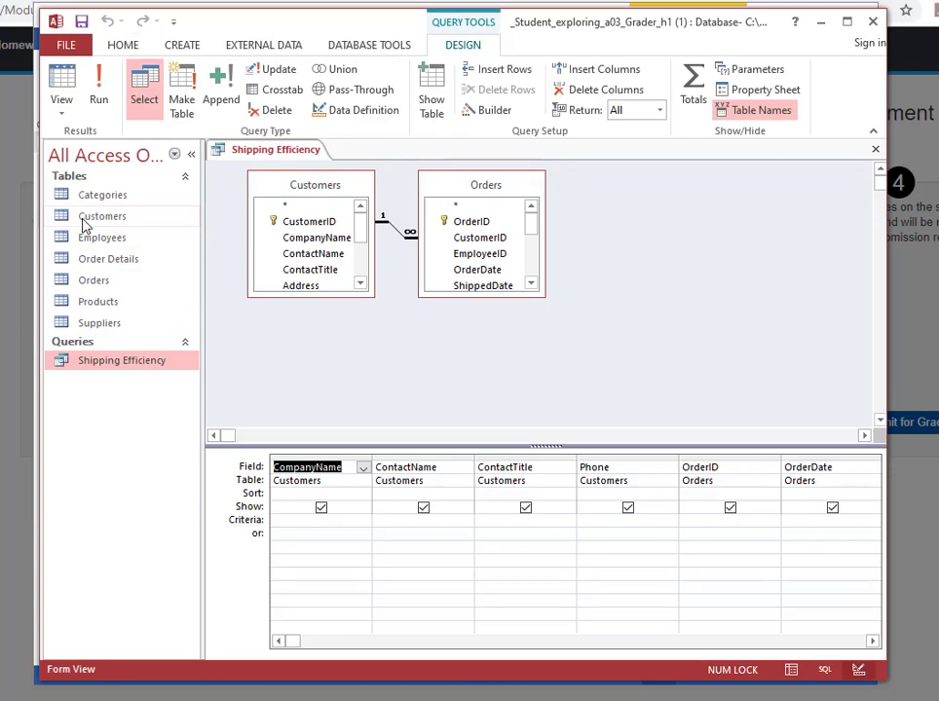
Open the Expression Builder on the CompanyName column and replace its content with the field name DaysToShip and a colon
{"action": "left_click", "coordinate": [485, 113]}
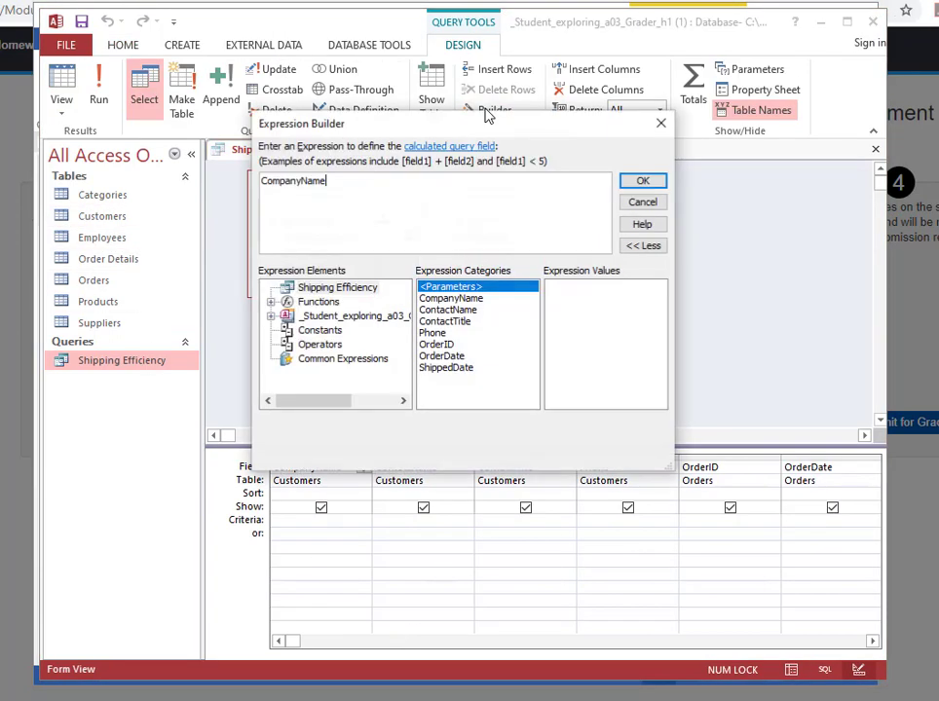
{"action": "double_click", "coordinate": [341, 184]}
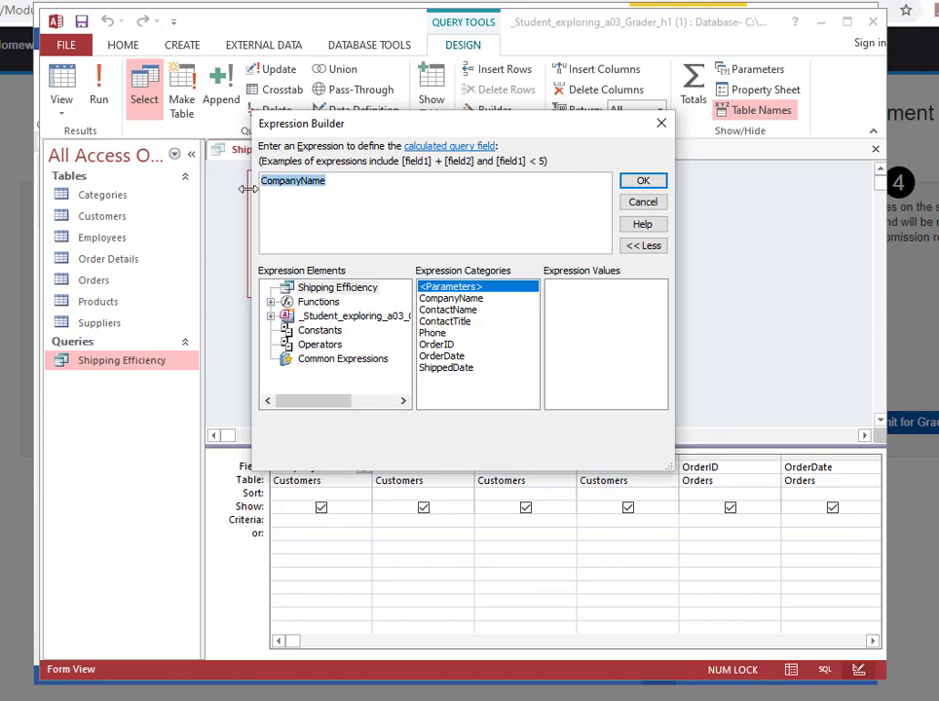
{"action": "type", "text": "DaysToShip"}
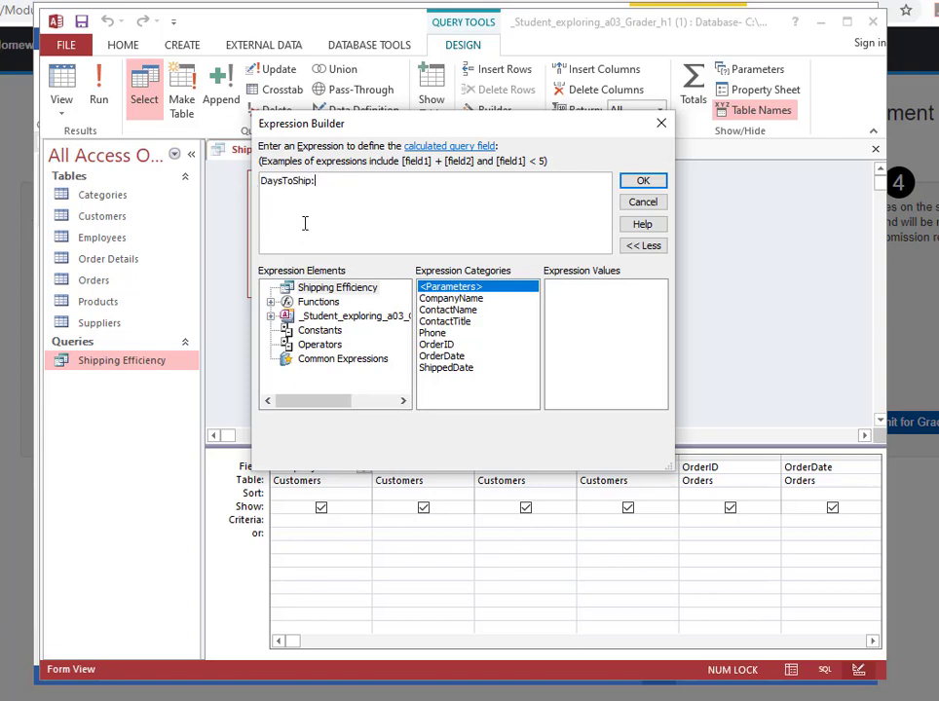
{"action": "type", "text": ":"}
Check the formula in Word, and in Access extend the DaysToShip expression with ShippedDate minus OrderDate from the Orders table
{"action": "left_click", "coordinate": [603, 657]}
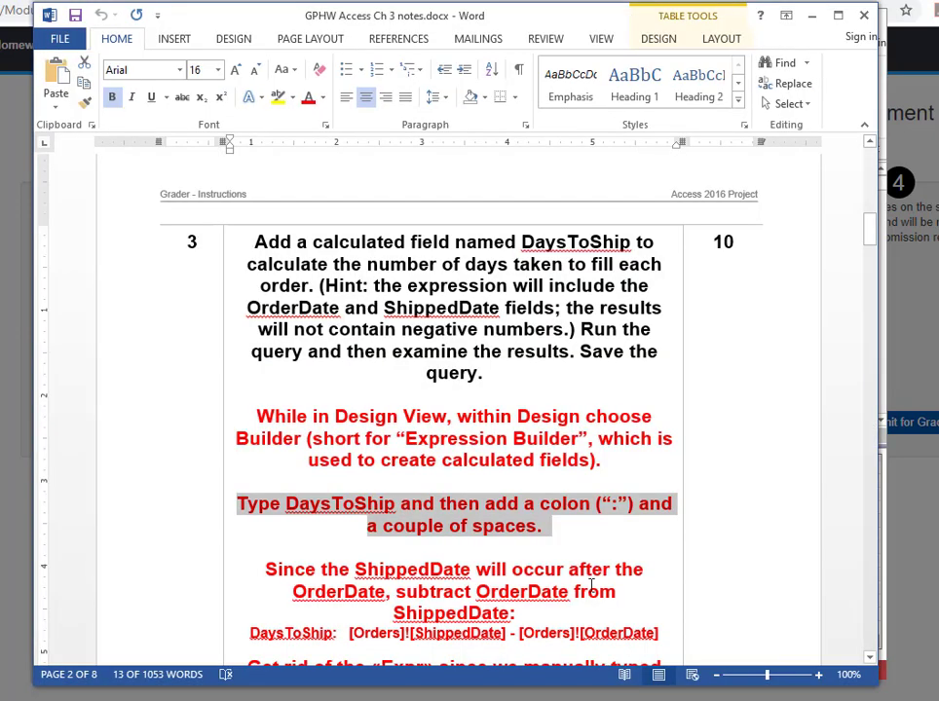
{"action": "scroll", "coordinate": [540, 539], "scroll_direction": "down", "scroll_amount": 3}
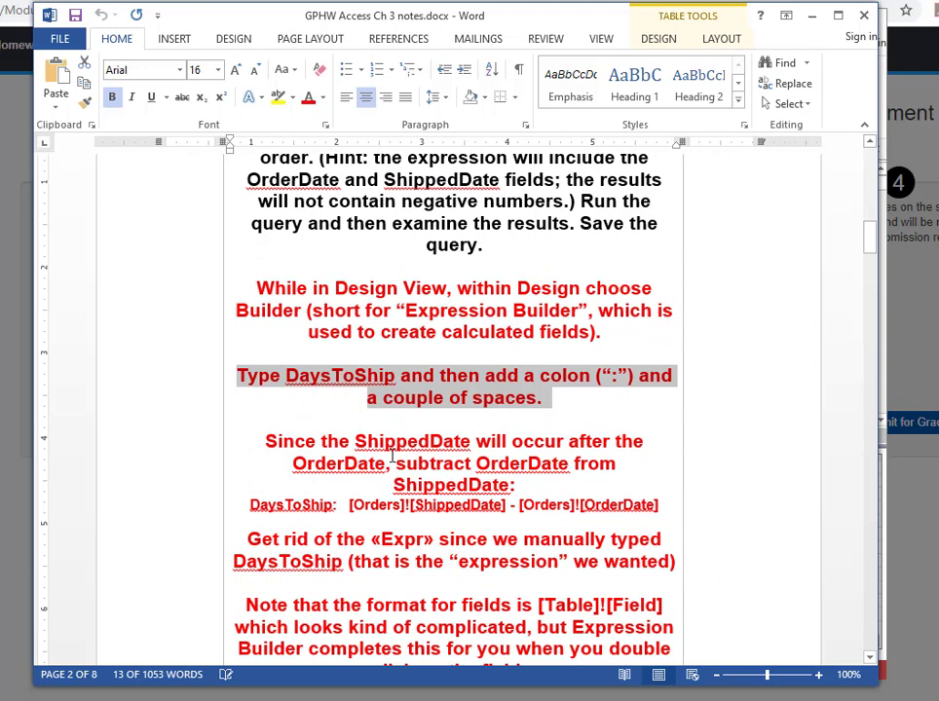
{"action": "left_click_drag", "start_coordinate": [252, 505], "coordinate": [660, 506]}
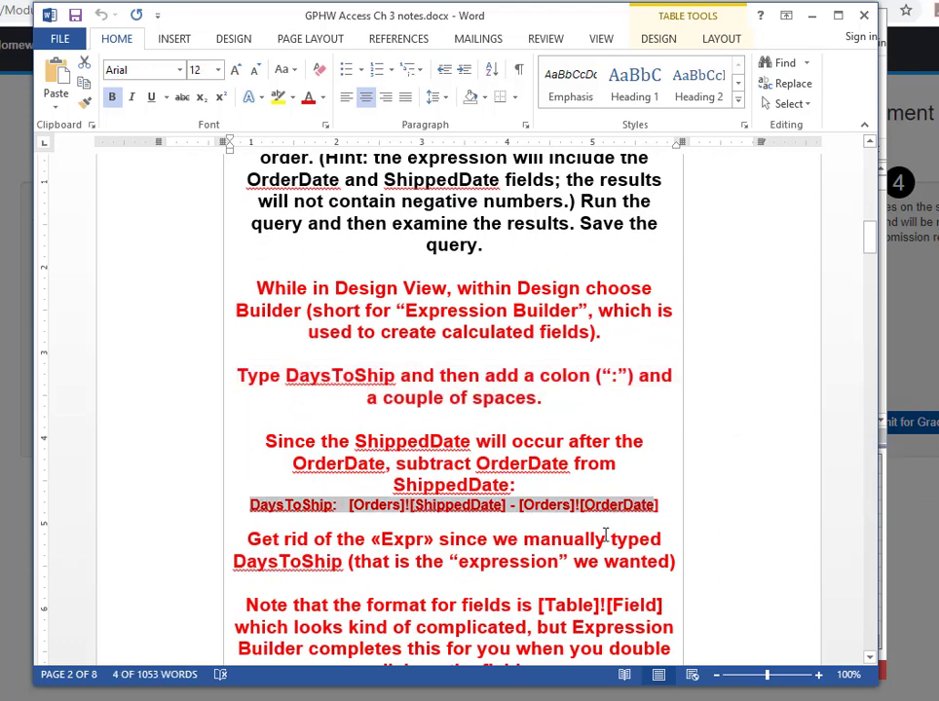
{"action": "key", "text": "alt+Tab"}
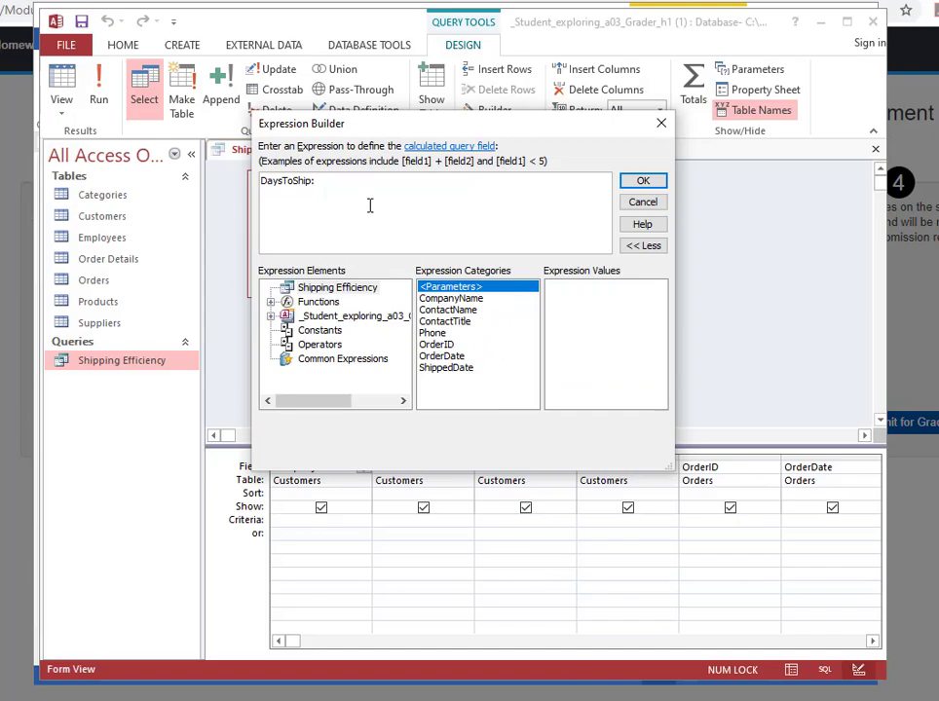
{"action": "left_click", "coordinate": [271, 316]}
{"action": "left_click", "coordinate": [287, 331]}
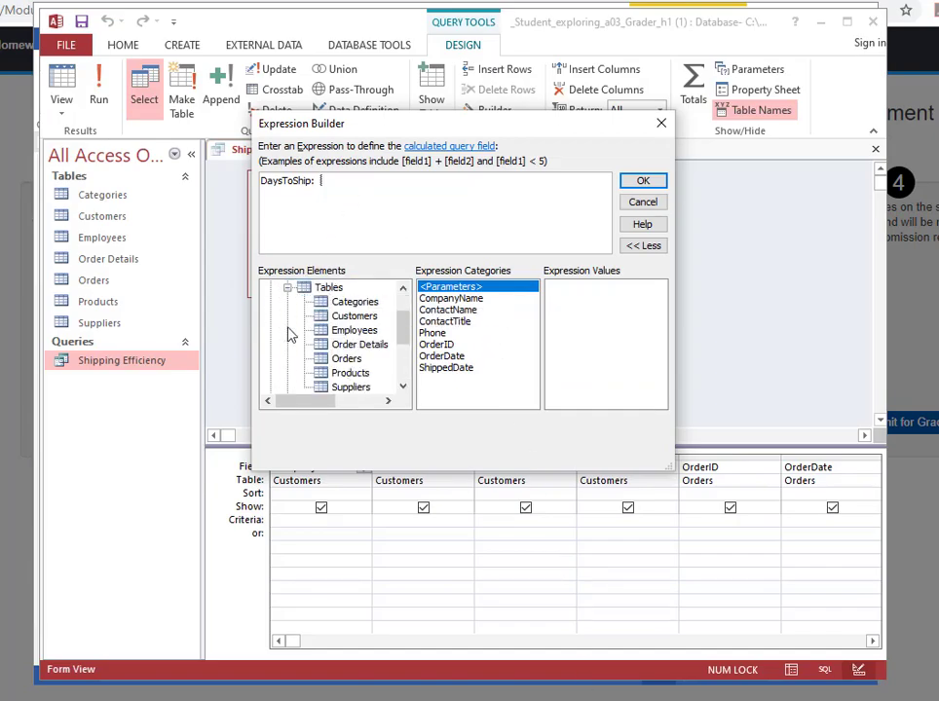
{"action": "left_click", "coordinate": [325, 360]}
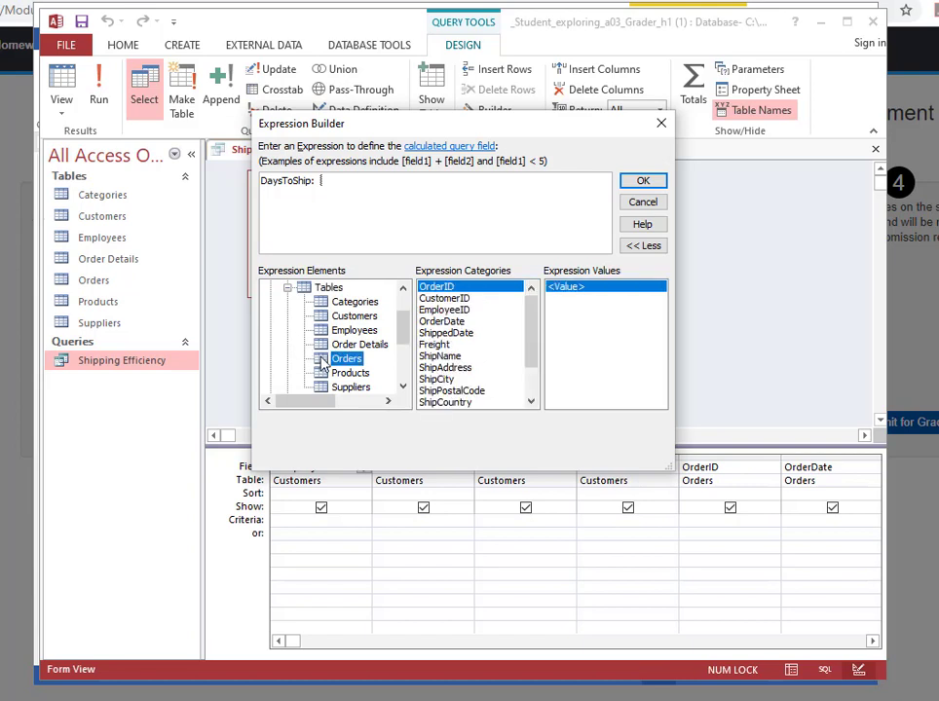
{"action": "double_click", "coordinate": [439, 334]}
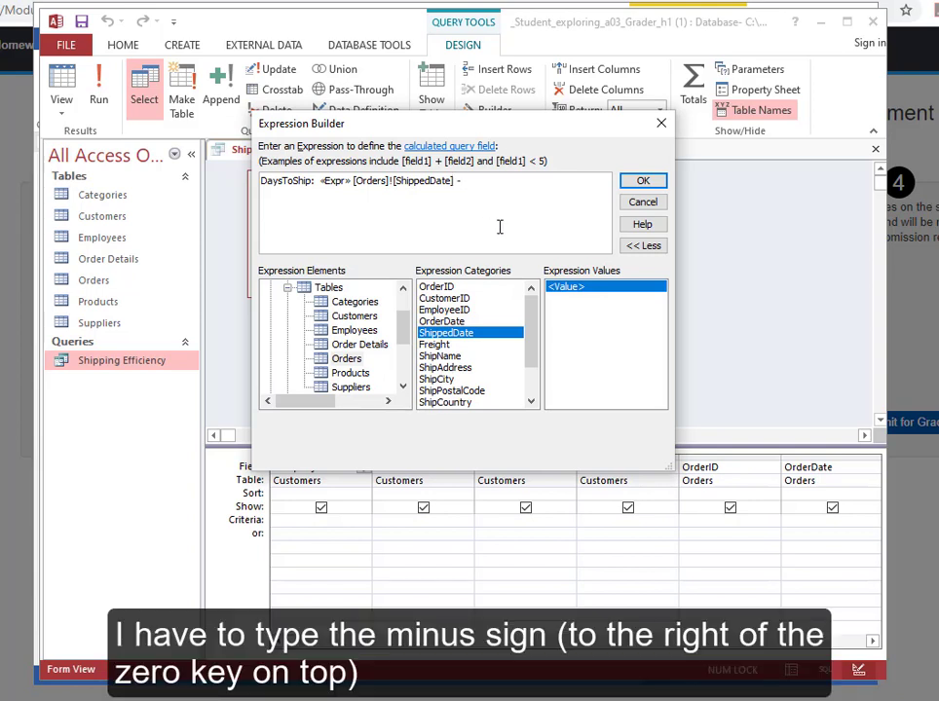
{"action": "left_click", "coordinate": [450, 321]}
{"action": "double_click", "coordinate": [453, 325]}
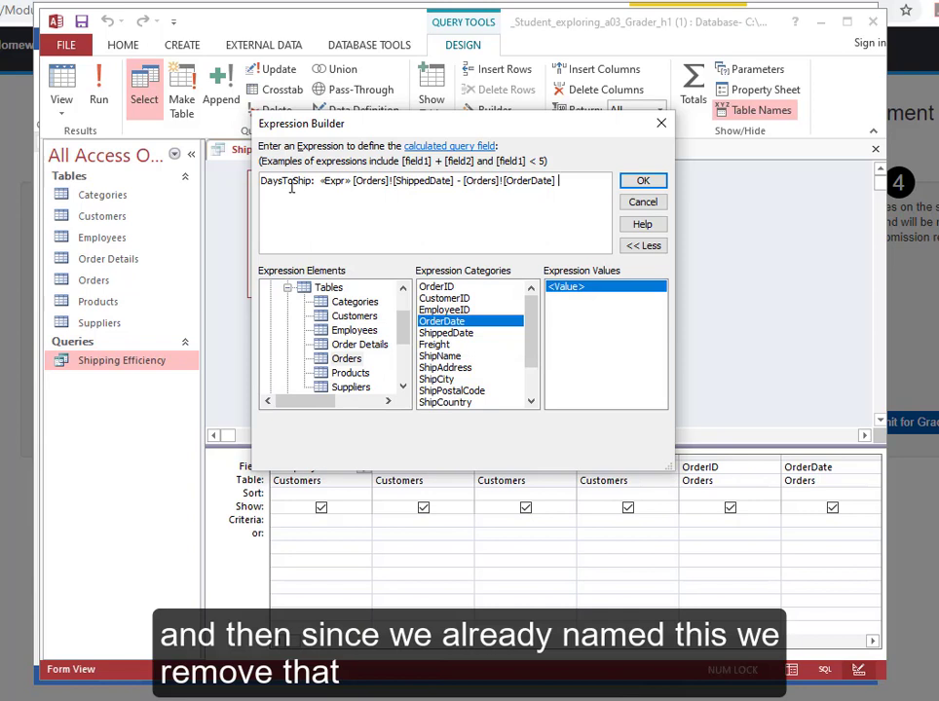
Remove the «Expr» placeholder from the DaysToShip expression and apply it to the query column
{"action": "left_click", "coordinate": [337, 180]}
{"action": "key", "text": "Delete"}
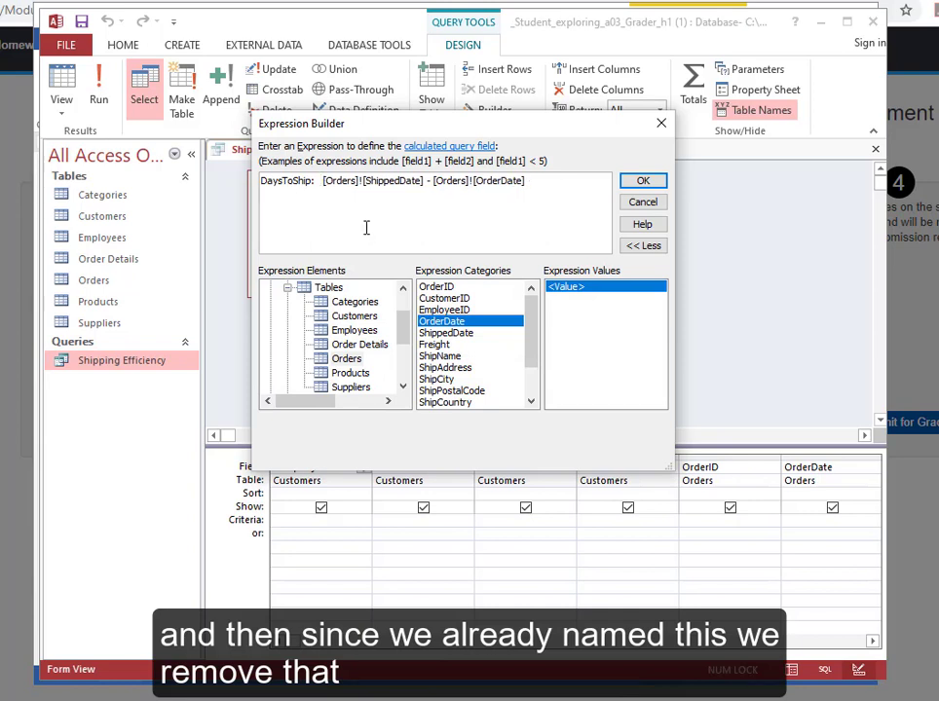
{"action": "left_click", "coordinate": [632, 184]}
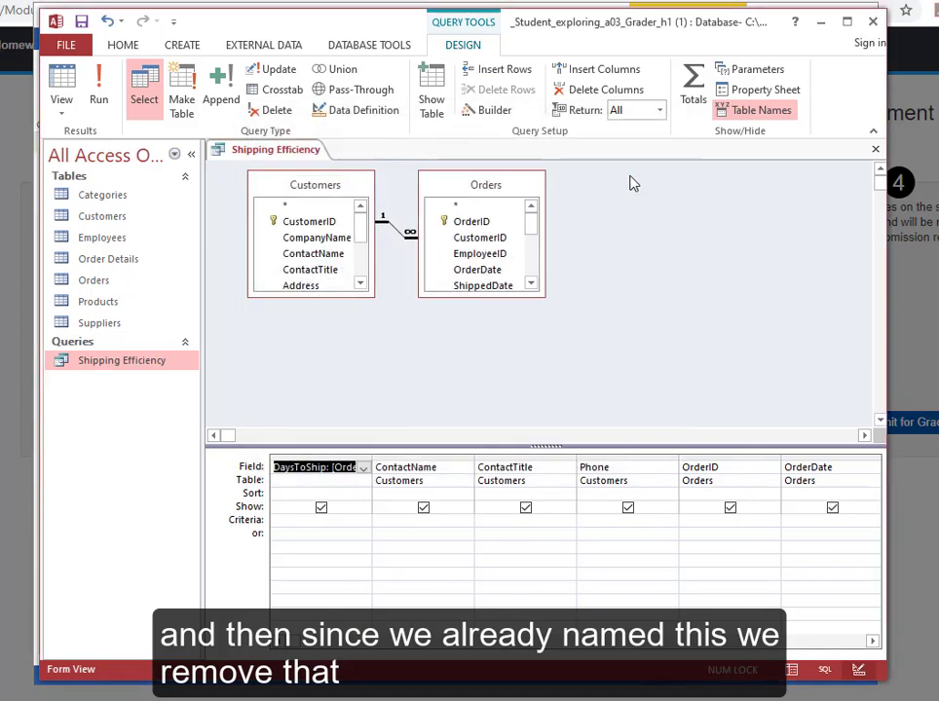
Check the columns of the query grid and undo the replacement of CompanyName by the DaysToShip expression
{"action": "left_click", "coordinate": [477, 650]}
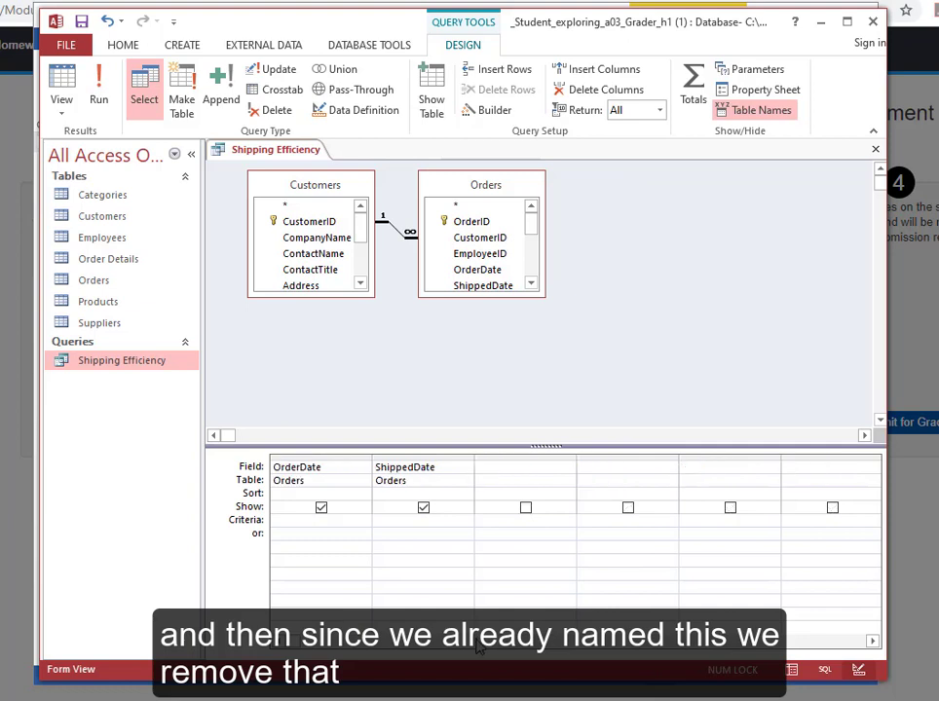
{"action": "left_click", "coordinate": [422, 648]}
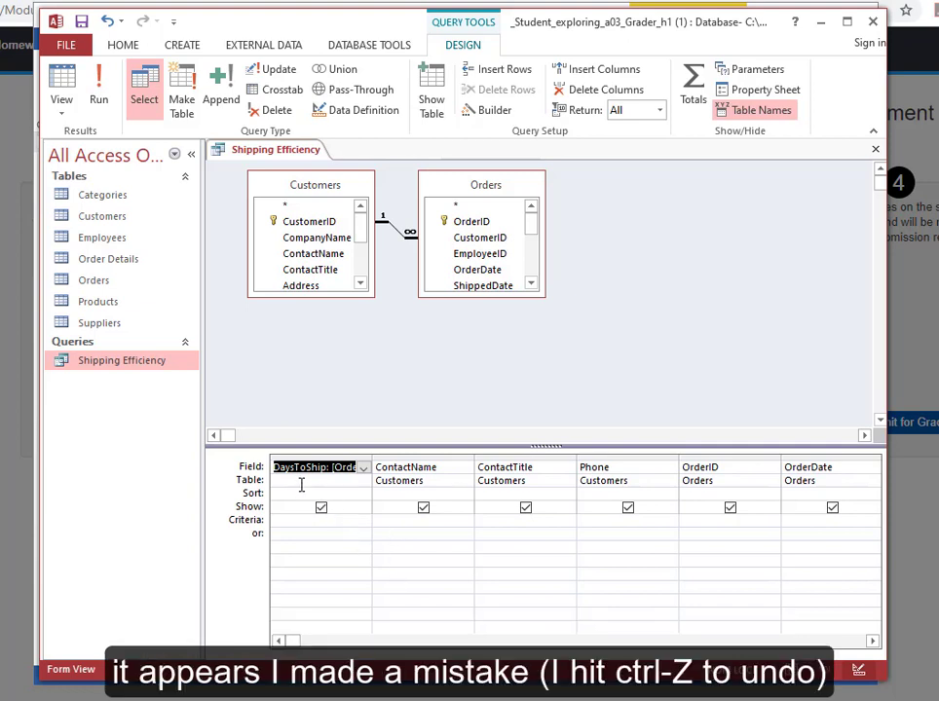
{"action": "key", "text": "ctrl+z"}
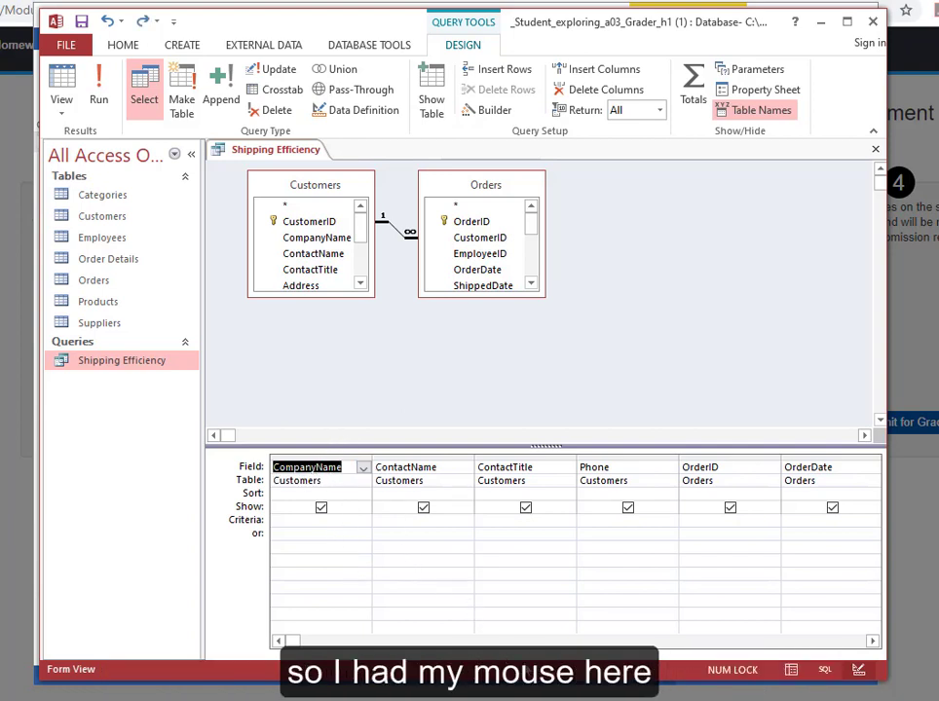
Open the Expression Builder on the empty column after ShippedDate and enter the field name DaysToShip with a colon
{"action": "left_click", "coordinate": [529, 642]}
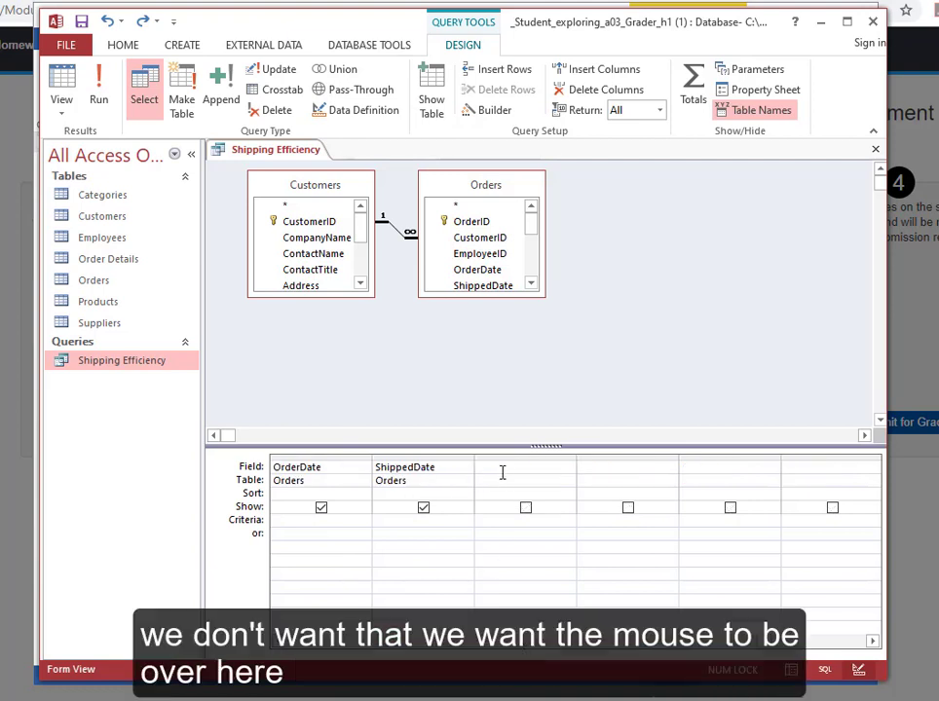
{"action": "left_click", "coordinate": [502, 472]}
{"action": "left_click", "coordinate": [491, 111]}
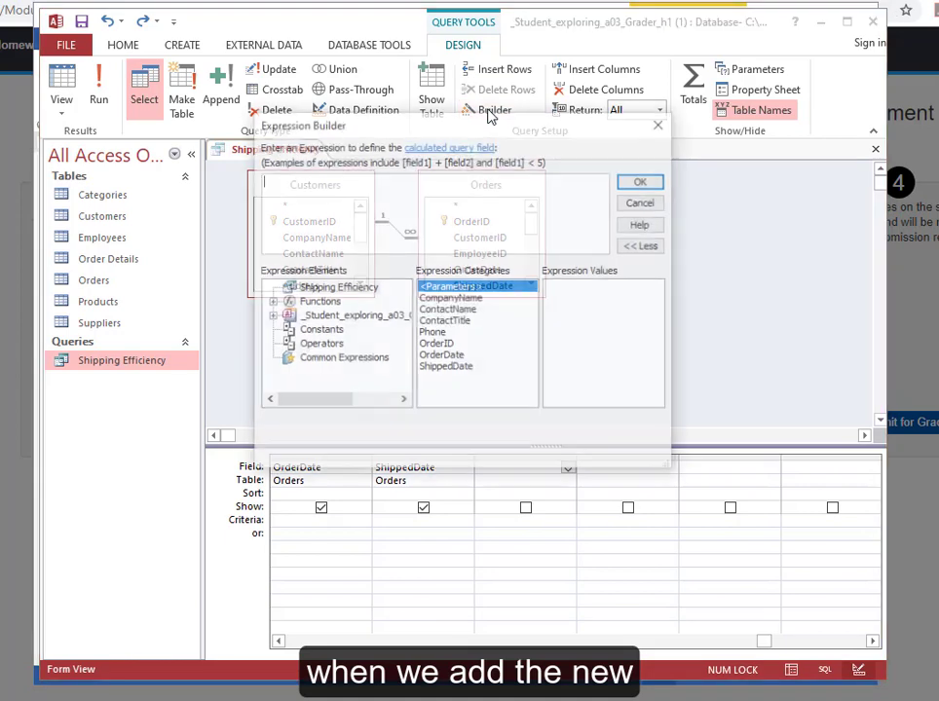
{"action": "type", "text": "DaysToShip:"}
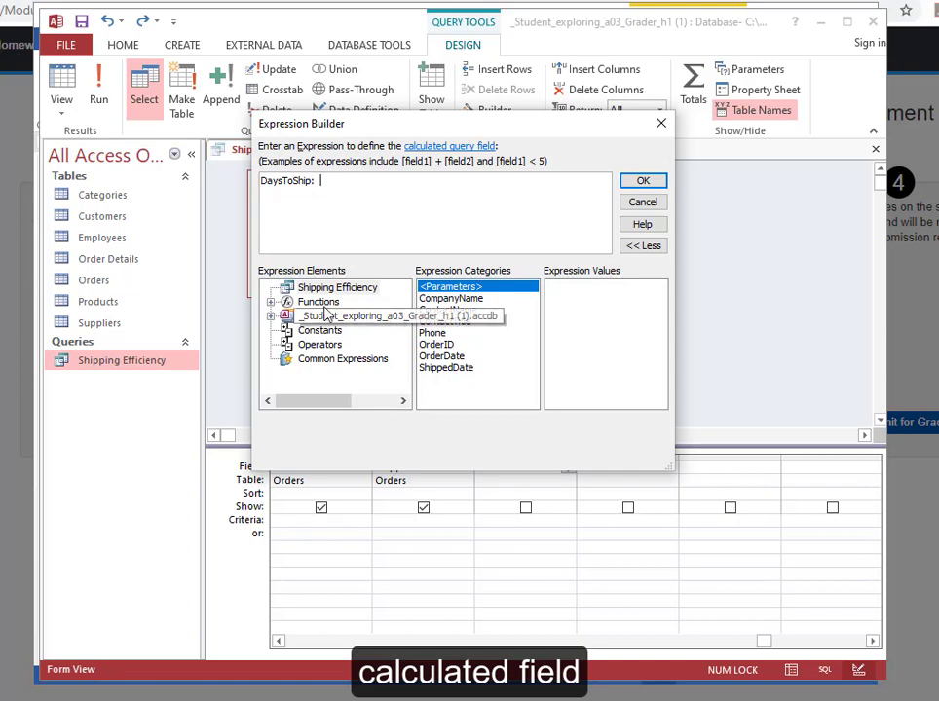
Extend the DaysToShip expression with ShippedDate minus OrderDate, both taken from the Orders table
{"action": "left_click", "coordinate": [270, 315]}
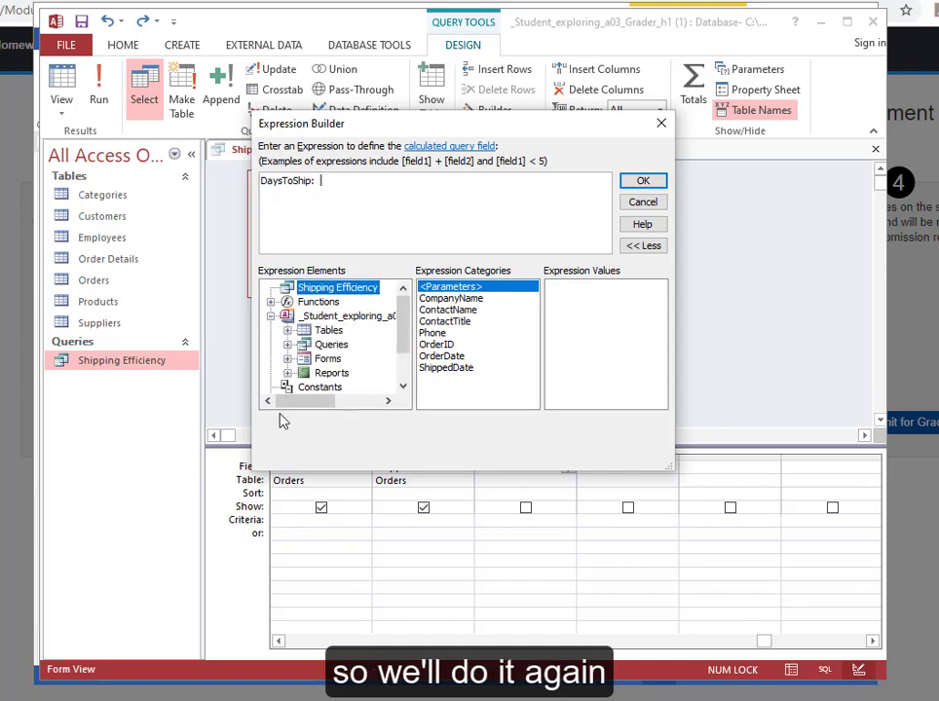
{"action": "left_click", "coordinate": [288, 332]}
{"action": "left_click", "coordinate": [343, 358]}
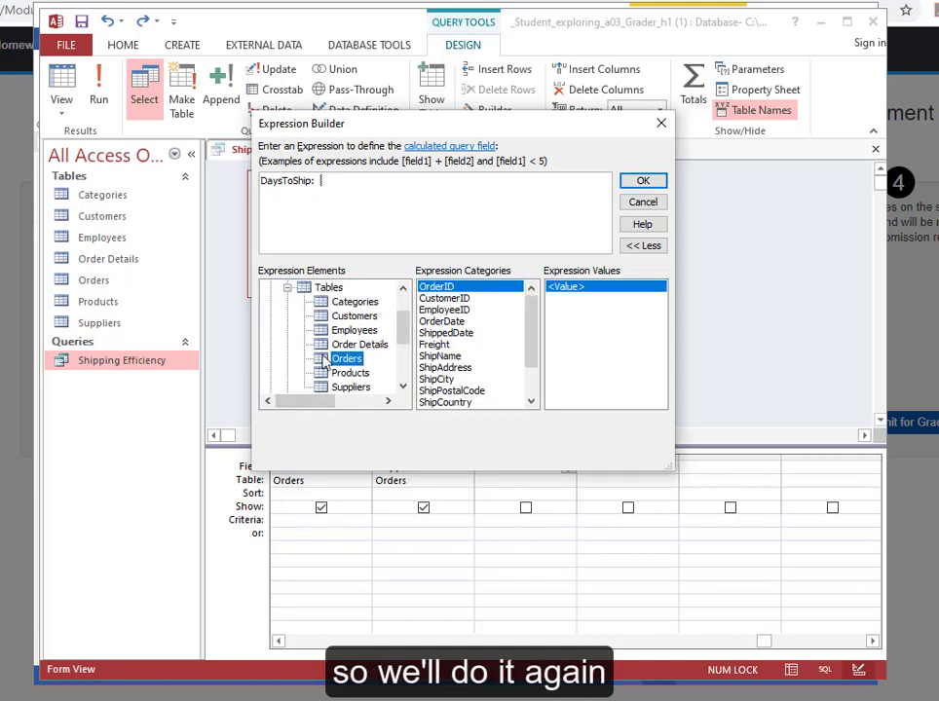
{"action": "double_click", "coordinate": [446, 333]}
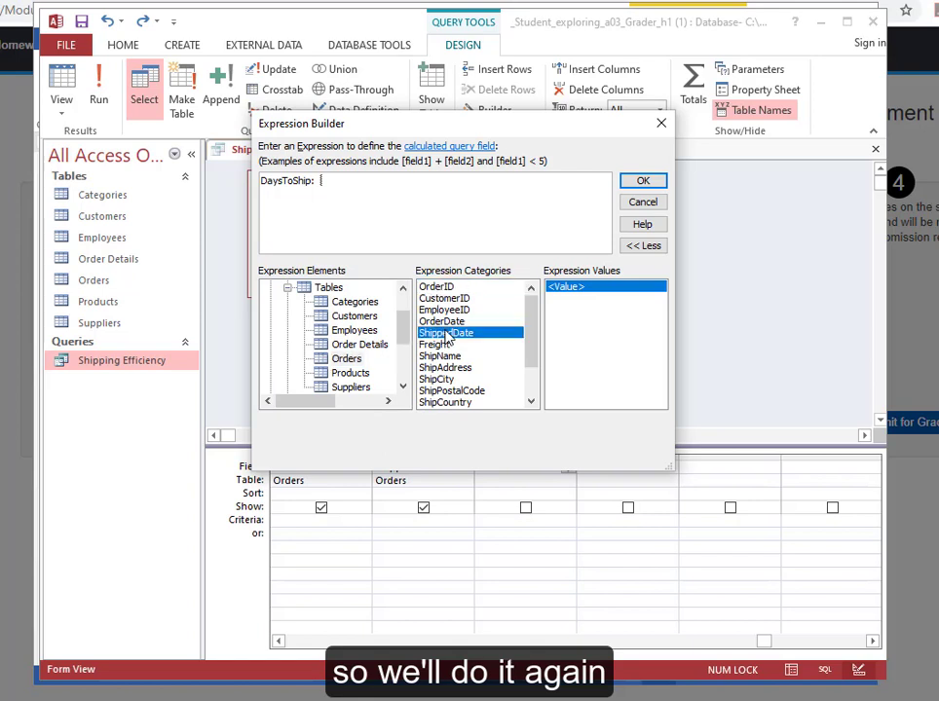
{"action": "type", "text": "-"}
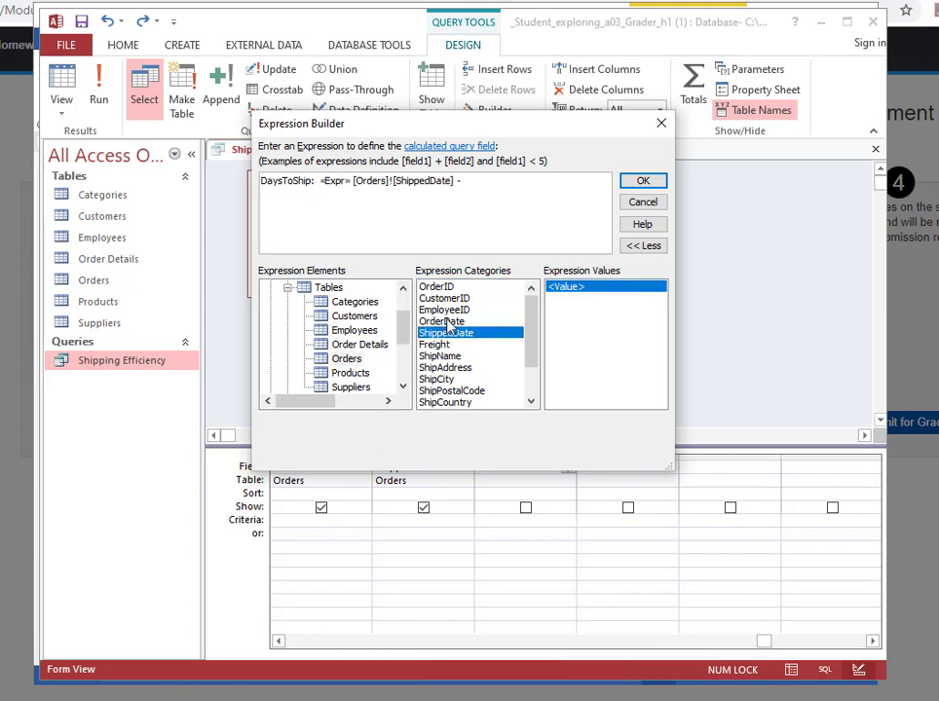
{"action": "double_click", "coordinate": [441, 322]}
Remove the «Expr» placeholder from the DaysToShip expression and apply it to the empty query column
{"action": "left_click", "coordinate": [335, 181]}
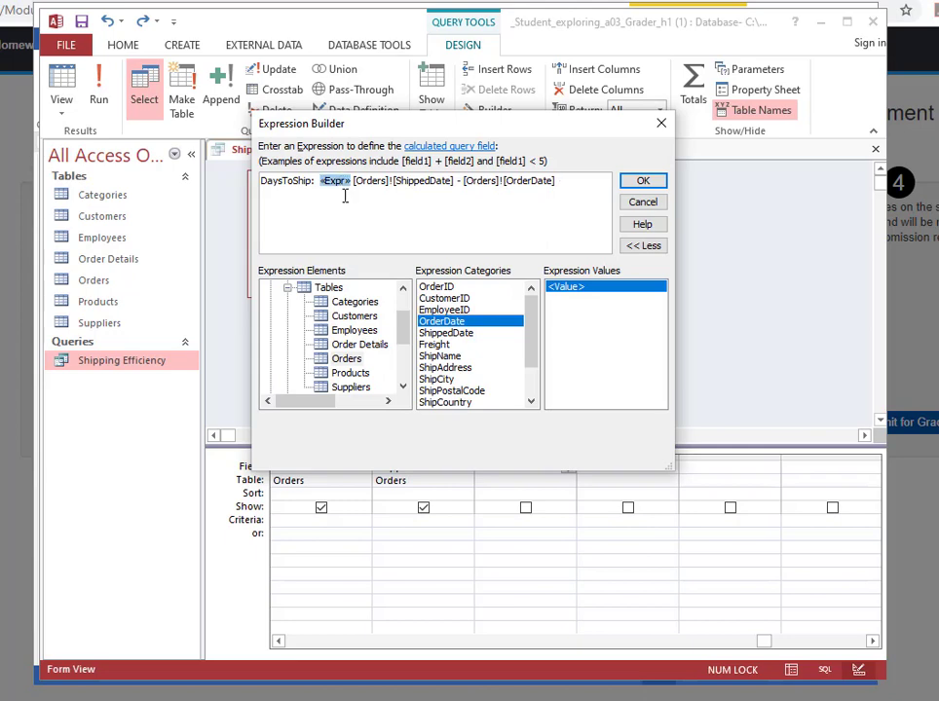
{"action": "key", "text": "Delete"}
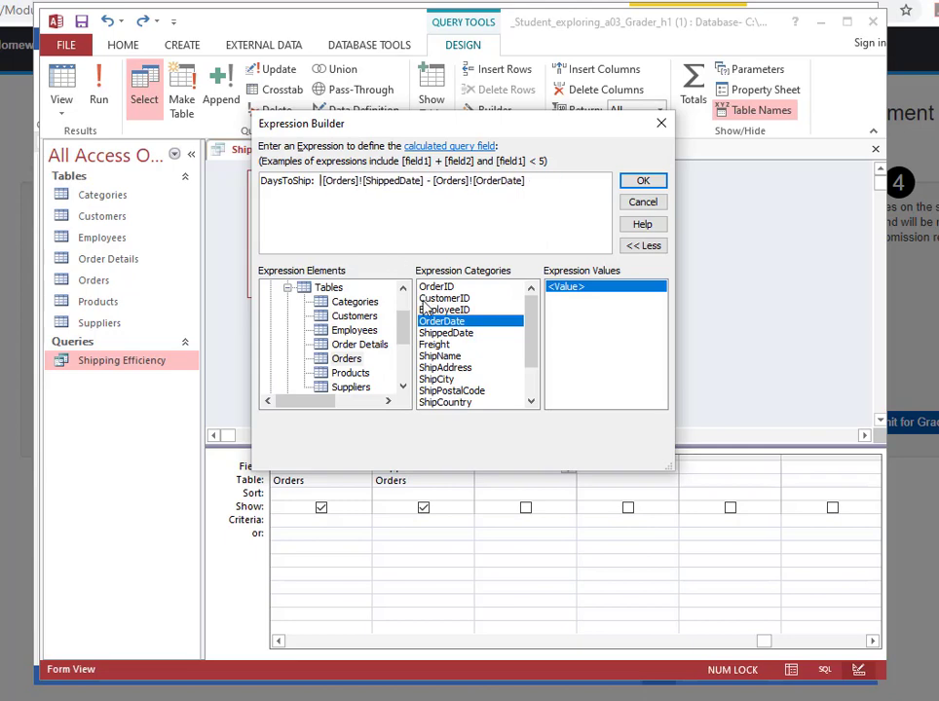
{"action": "left_click", "coordinate": [643, 180]}
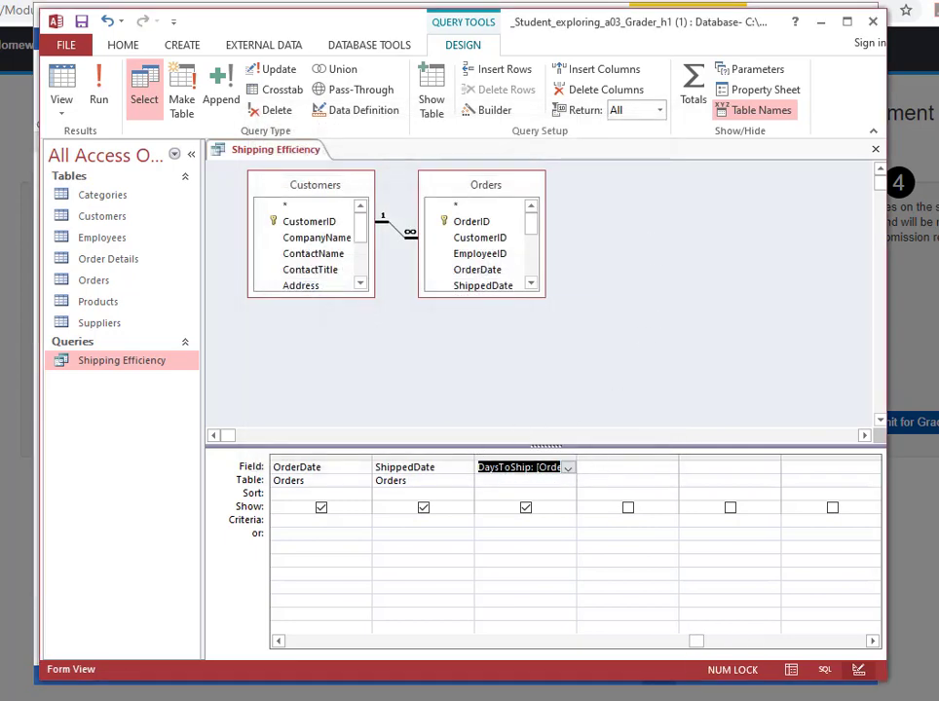
Review the rest of step 3 in the Word notes, including running and saving the query, and return to Access
{"action": "key", "text": "alt+Tab"}
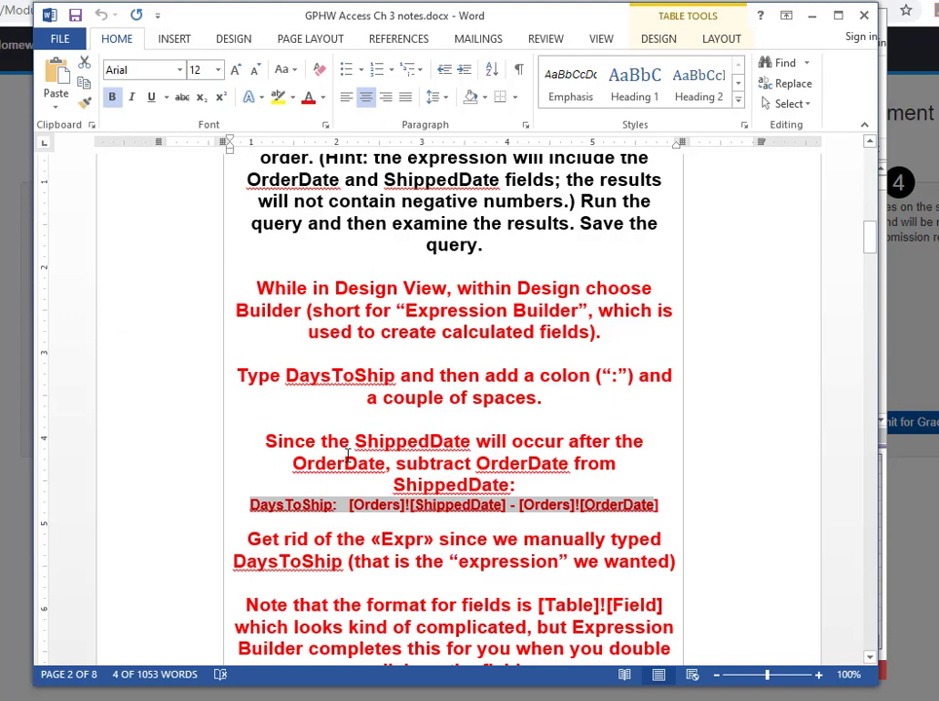
{"action": "scroll", "coordinate": [347, 453], "scroll_direction": "down", "scroll_amount": 3}
{"action": "left_click_drag", "start_coordinate": [250, 414], "coordinate": [676, 437]}
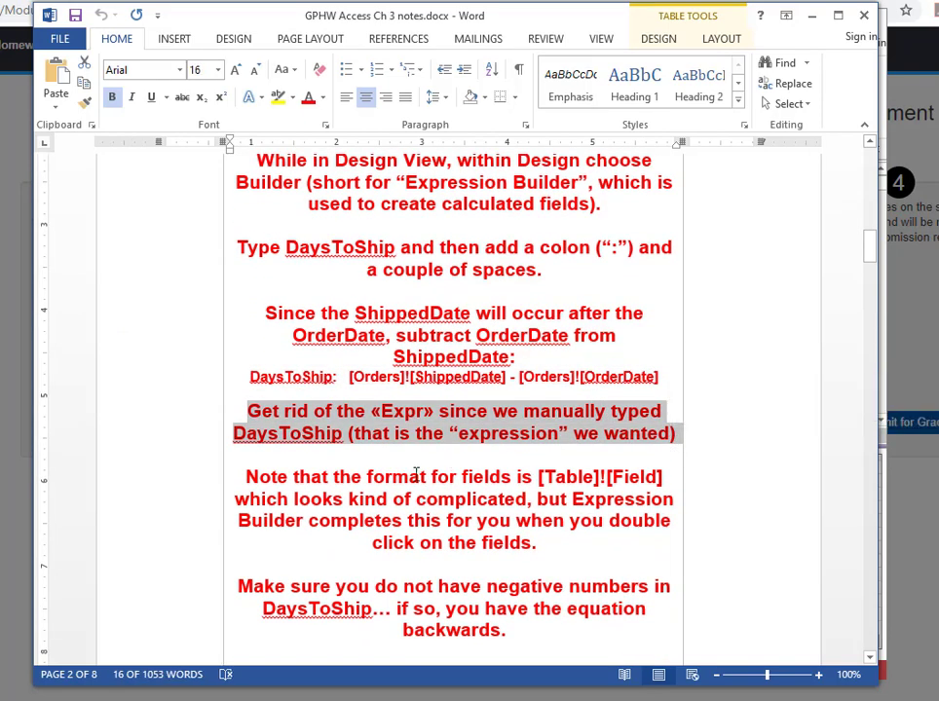
{"action": "scroll", "coordinate": [415, 474], "scroll_direction": "down", "scroll_amount": 2}
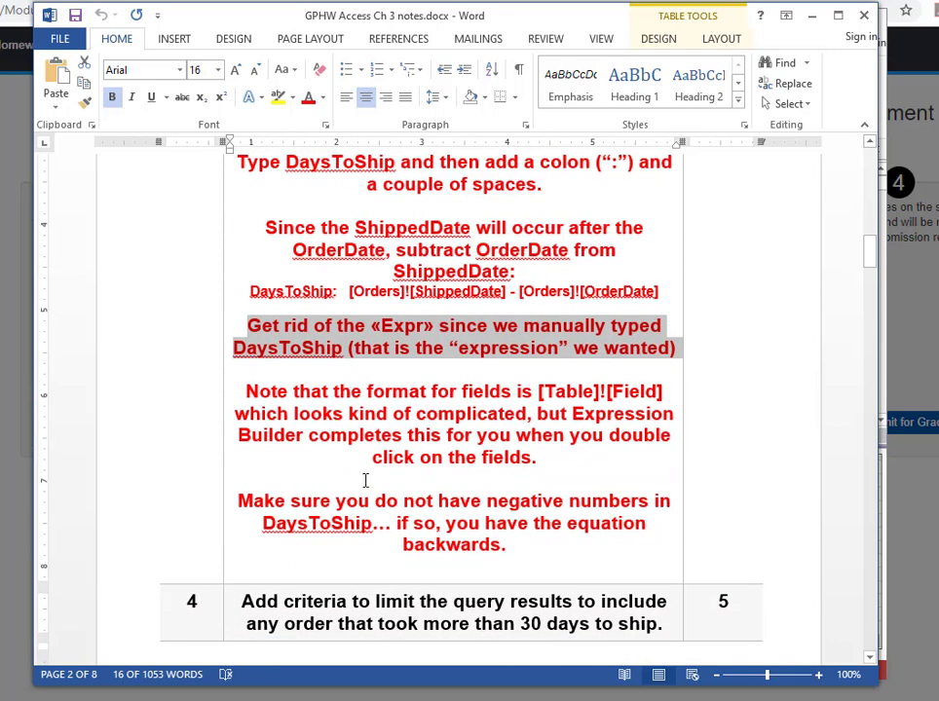
{"action": "scroll", "coordinate": [393, 501], "scroll_direction": "up", "scroll_amount": 7}
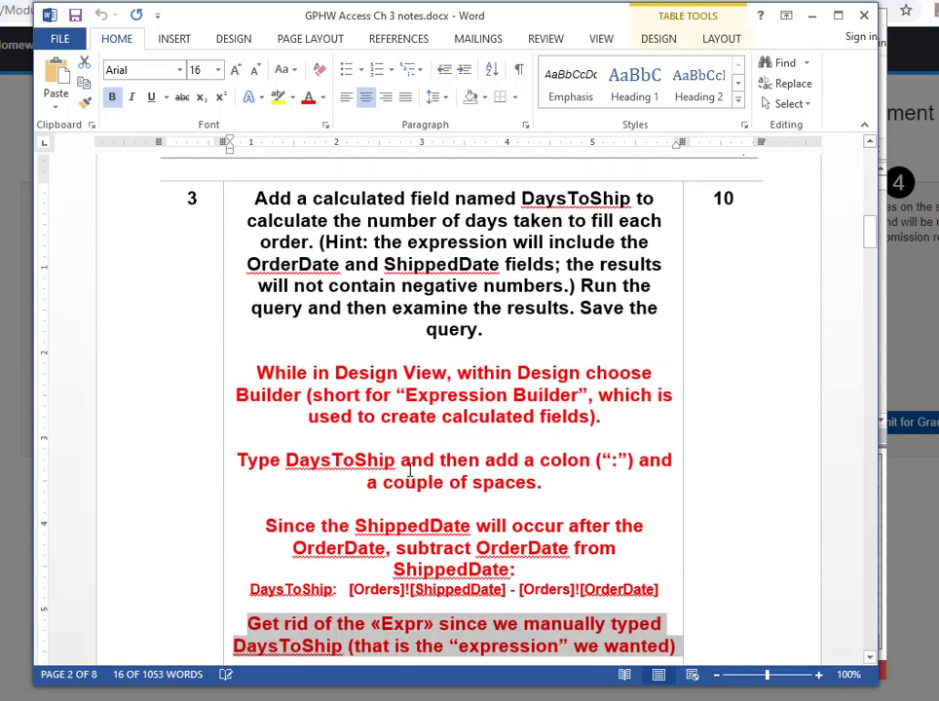
{"action": "left_click", "coordinate": [582, 287]}
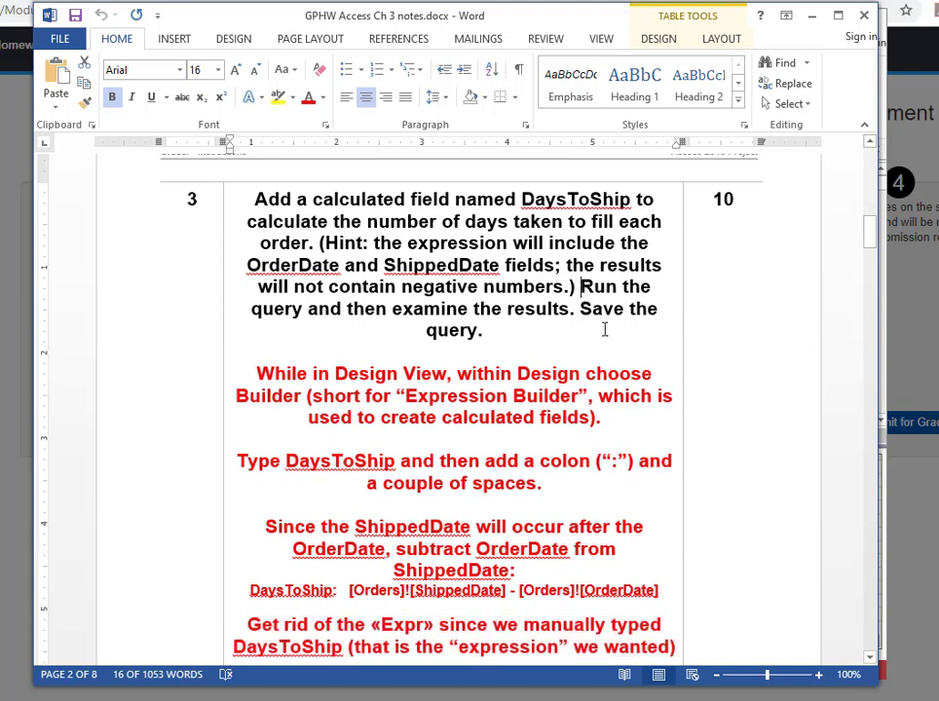
{"action": "left_click", "coordinate": [606, 332], "text": "shift"}
{"action": "key", "text": "alt+Tab"}
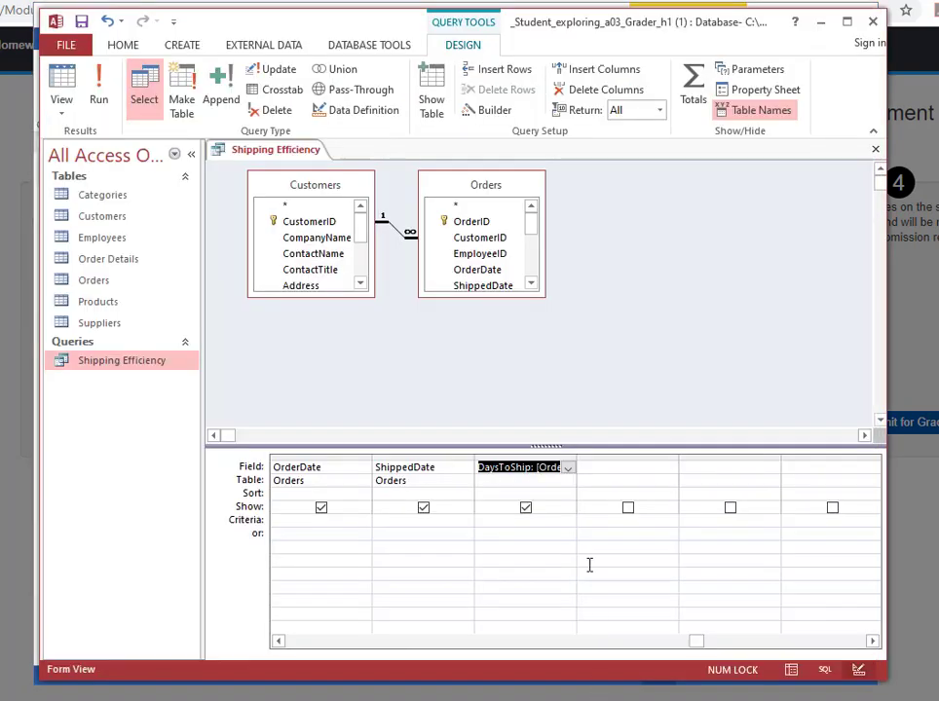
Run the Shipping Efficiency query and examine the DaysToShip column for negative numbers
{"action": "left_click", "coordinate": [99, 84]}
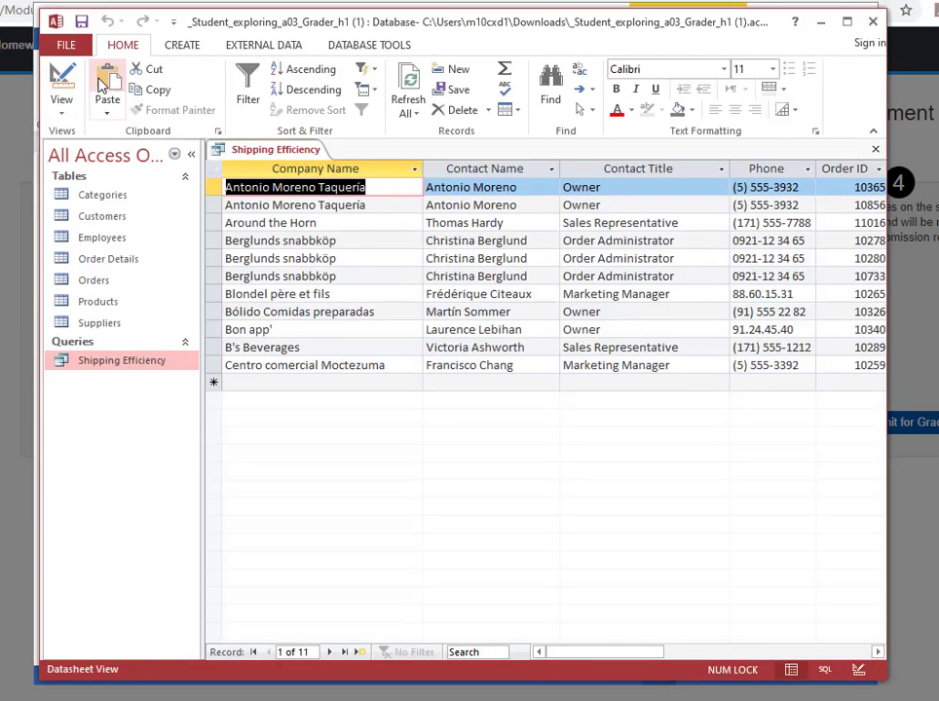
{"action": "left_click_drag", "start_coordinate": [574, 655], "coordinate": [661, 654]}
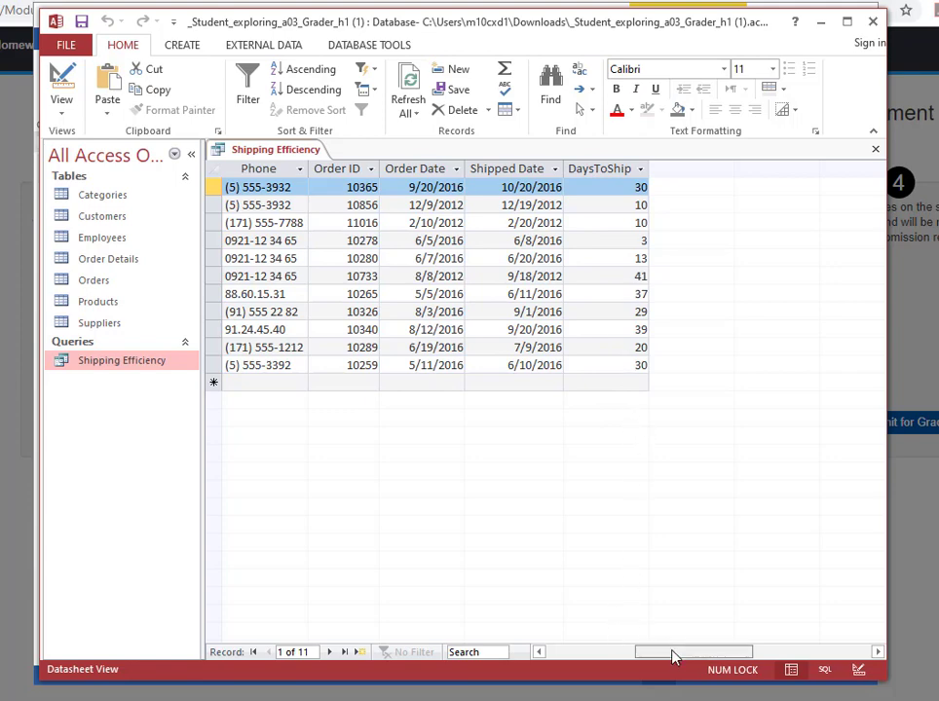
{"action": "left_click_drag", "start_coordinate": [671, 655], "coordinate": [533, 656]}
Check the end of step 3 in Word, and in Access save the Shipping Efficiency query
{"action": "key", "text": "alt+Tab"}
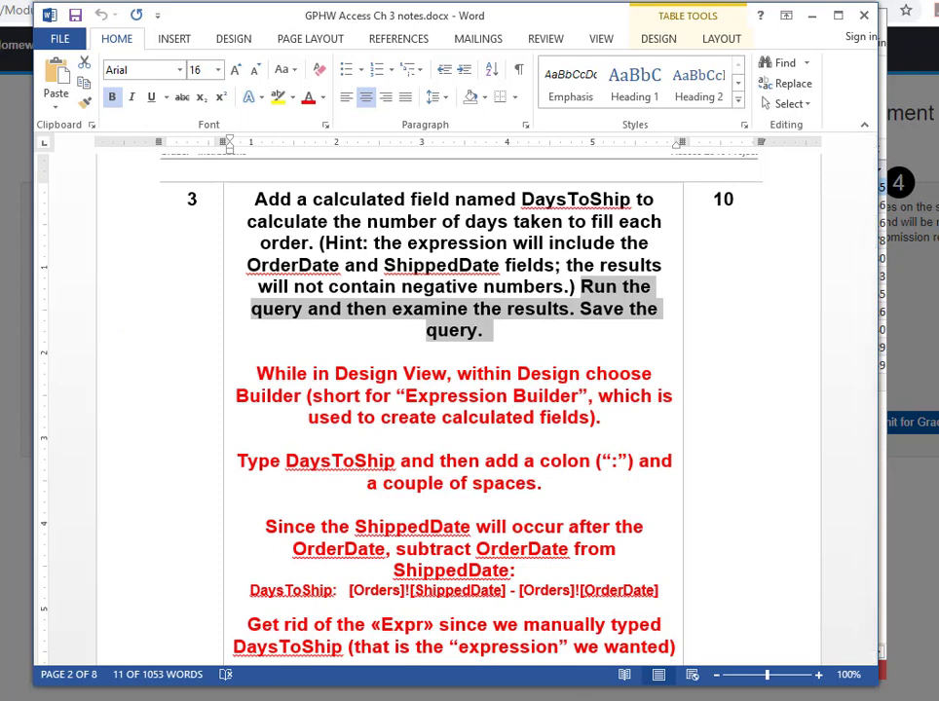
{"action": "mouse_move", "coordinate": [592, 698]}
{"action": "left_click", "coordinate": [592, 658]}
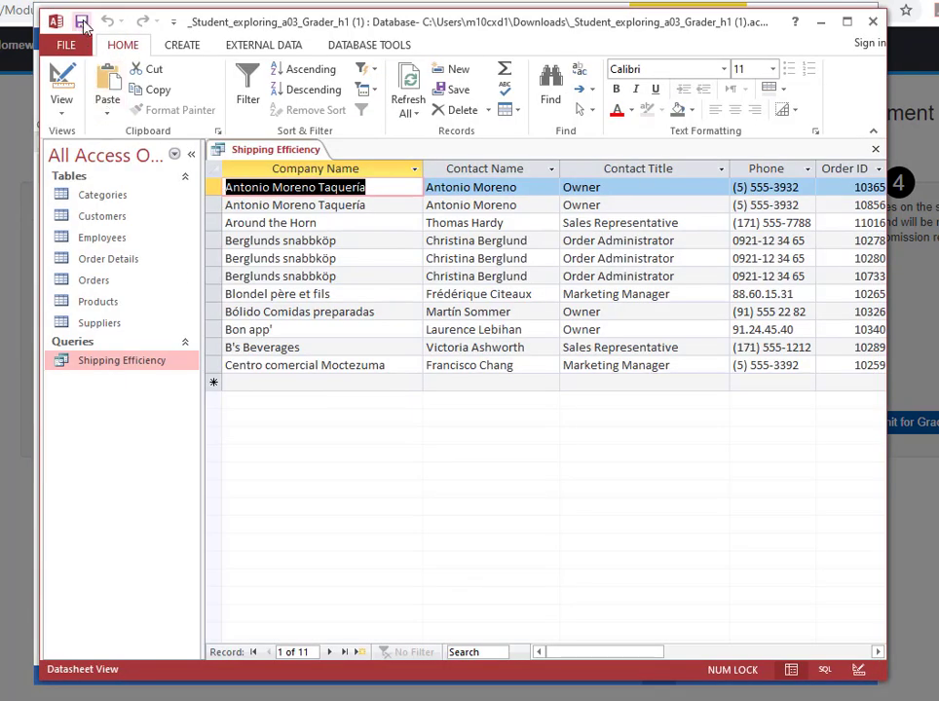
Read step 4 in Word, and in the query's Design view add the criterion >30 to the DaysToShip field
{"action": "key", "text": "alt+Tab"}
{"action": "scroll", "coordinate": [509, 507], "scroll_direction": "down", "scroll_amount": 10}
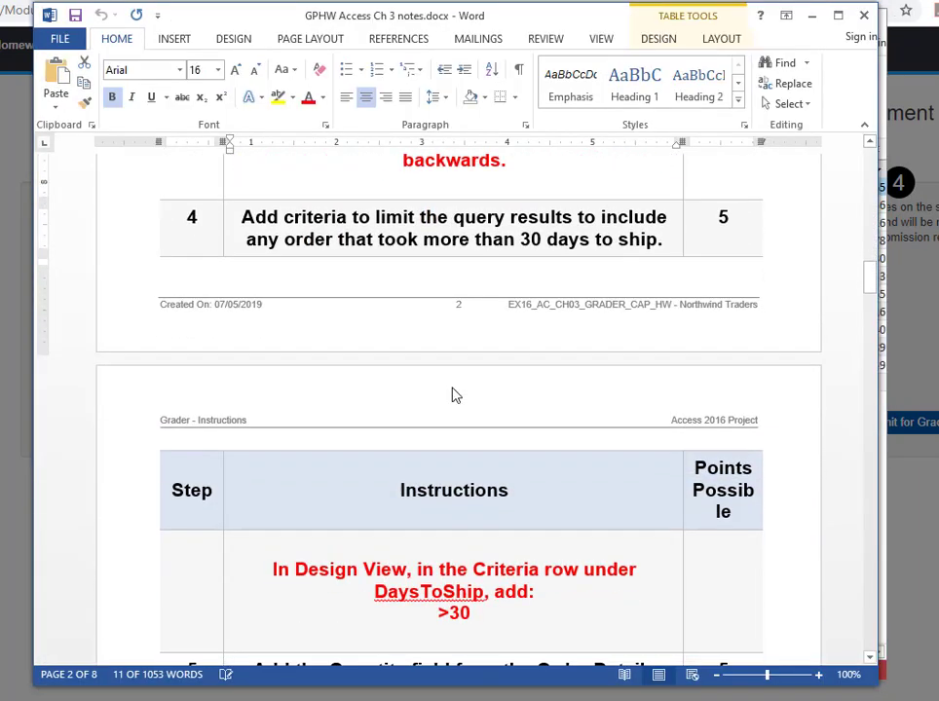
{"action": "scroll", "coordinate": [450, 526], "scroll_direction": "down", "scroll_amount": 1}
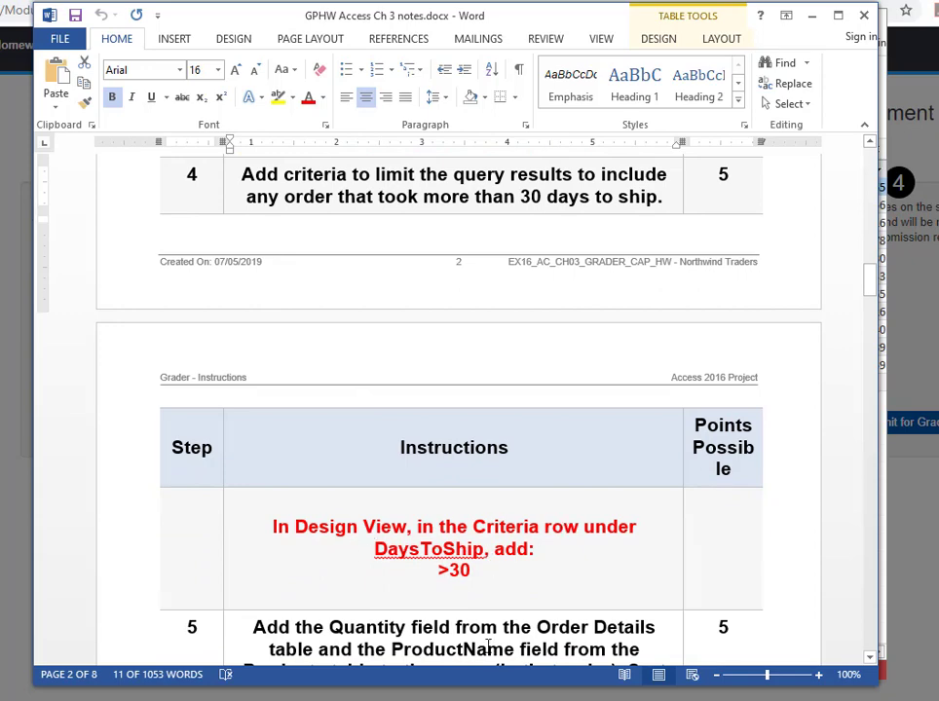
{"action": "key", "text": "alt+Tab"}
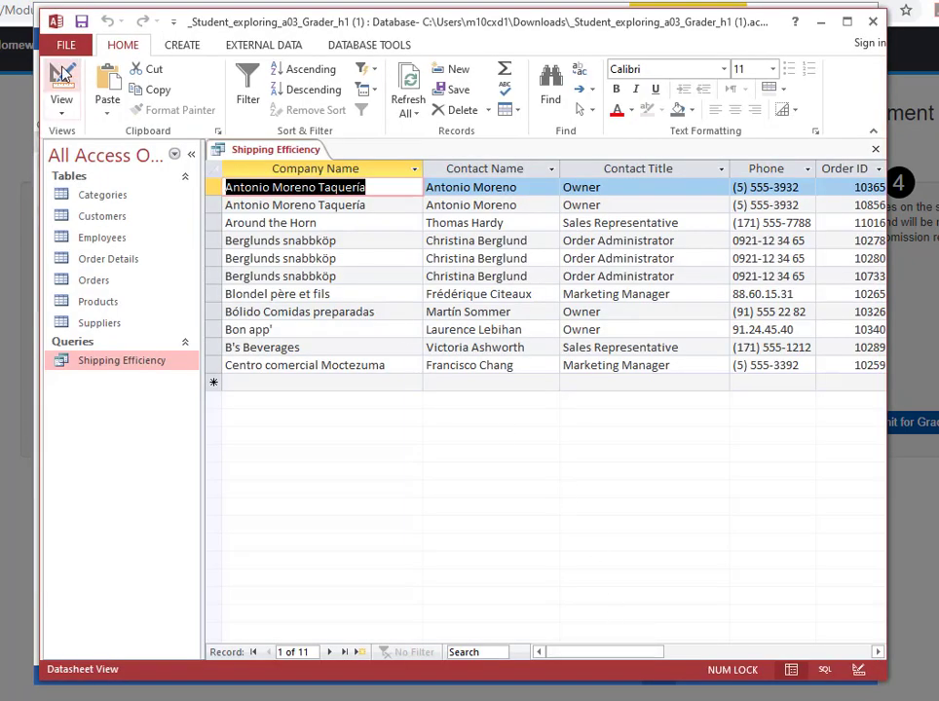
{"action": "left_click", "coordinate": [61, 107]}
{"action": "left_click", "coordinate": [114, 218]}
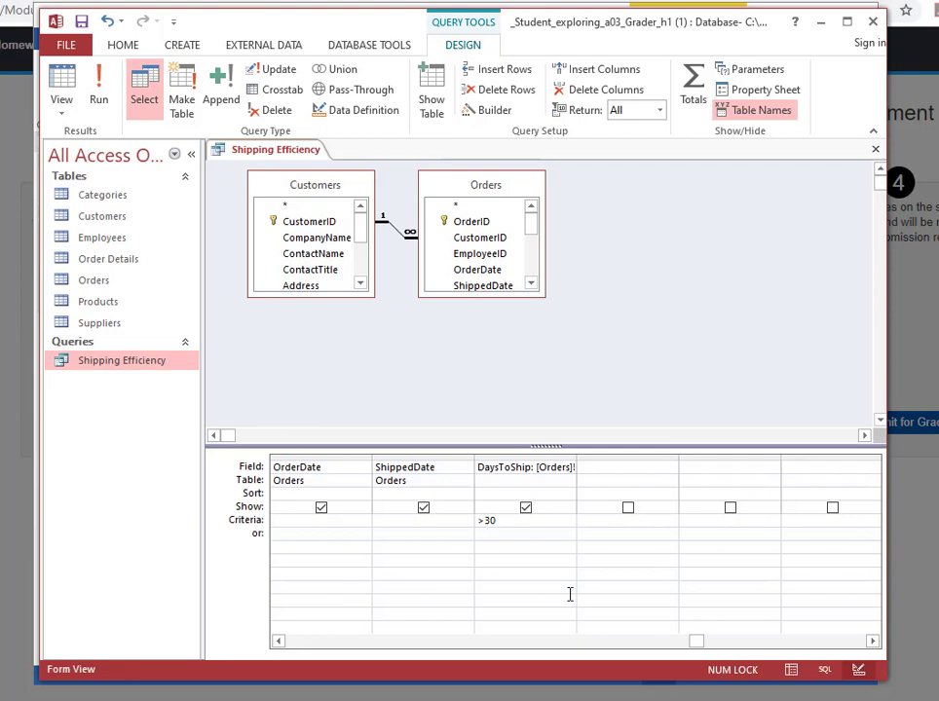
Read step 5 in Word, and in Access add the Order Details table and its Quantity field to the query
{"action": "left_click", "coordinate": [644, 691]}
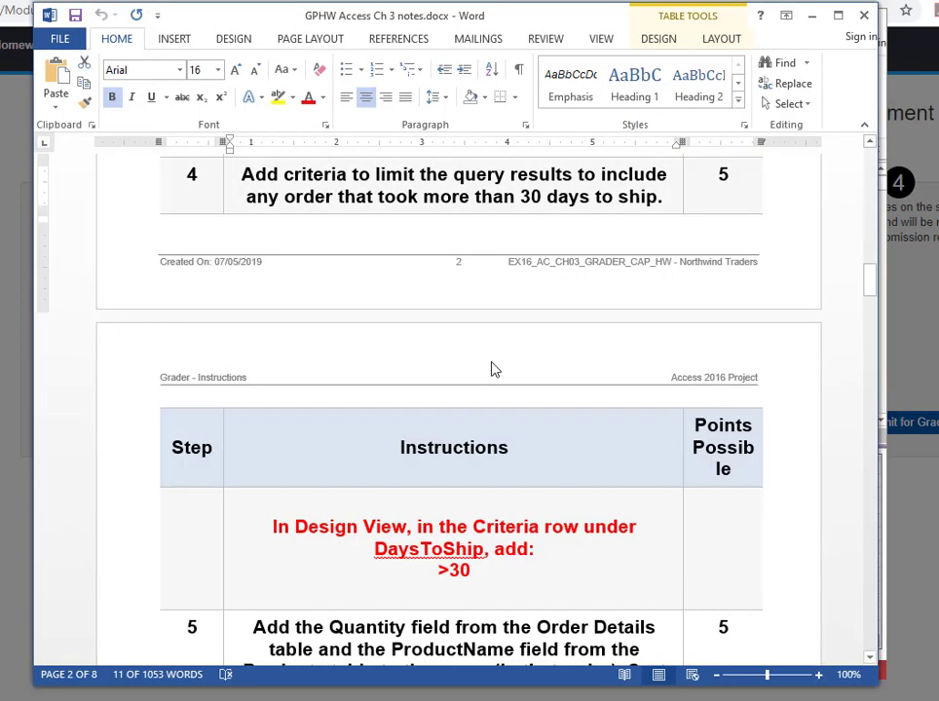
{"action": "scroll", "coordinate": [493, 368], "scroll_direction": "down", "scroll_amount": 3}
{"action": "scroll", "coordinate": [493, 362], "scroll_direction": "down", "scroll_amount": 3}
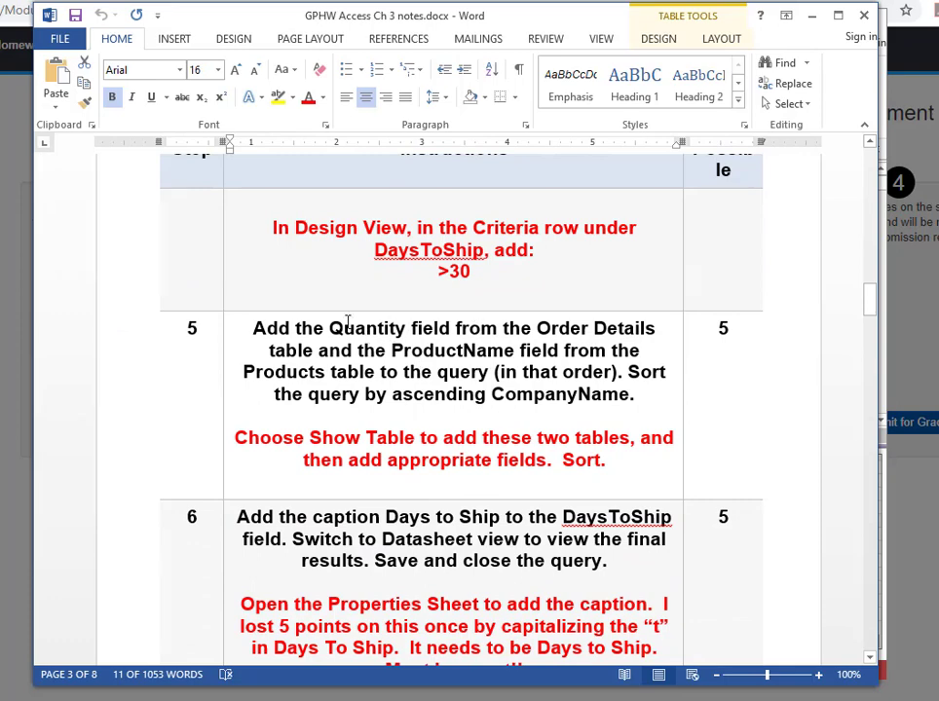
{"action": "left_click_drag", "start_coordinate": [330, 328], "coordinate": [339, 348]}
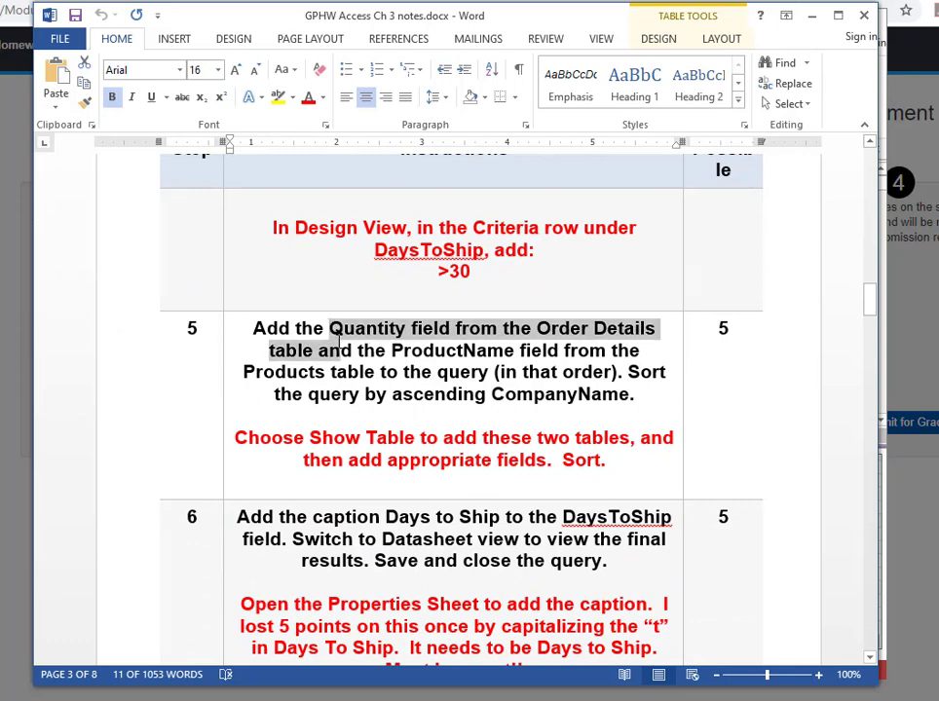
{"action": "key", "text": "alt+Tab"}
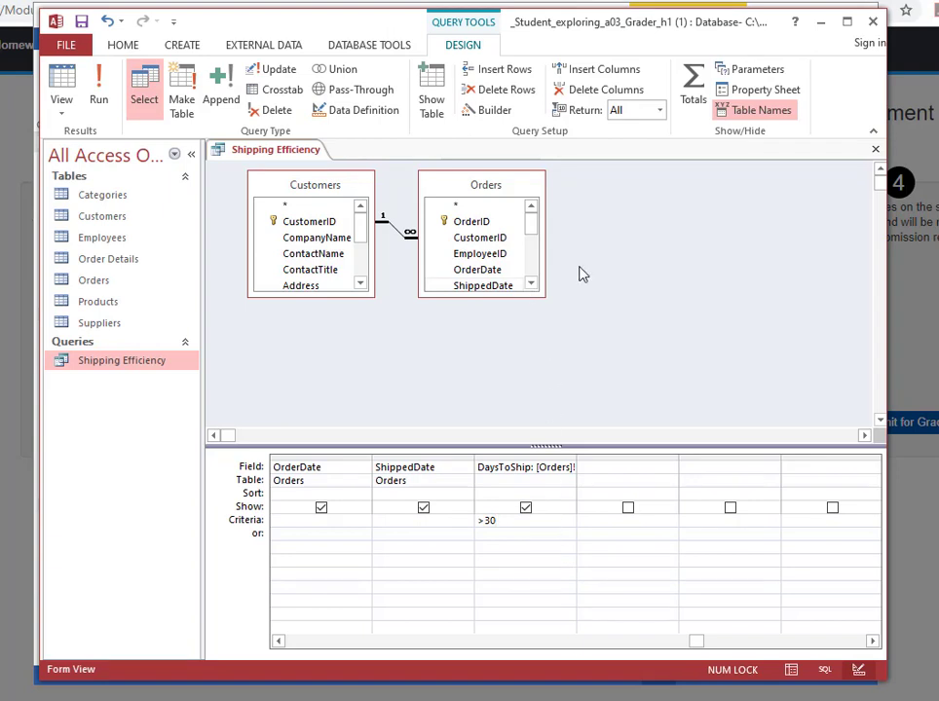
{"action": "left_click", "coordinate": [435, 88]}
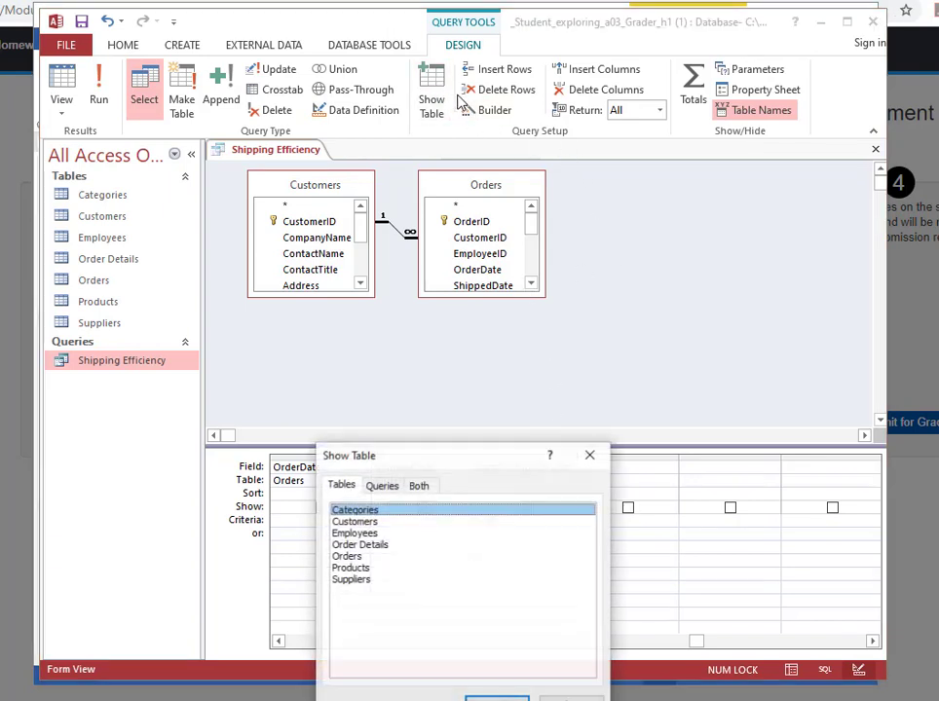
{"action": "left_click", "coordinate": [385, 548]}
{"action": "double_click", "coordinate": [384, 548]}
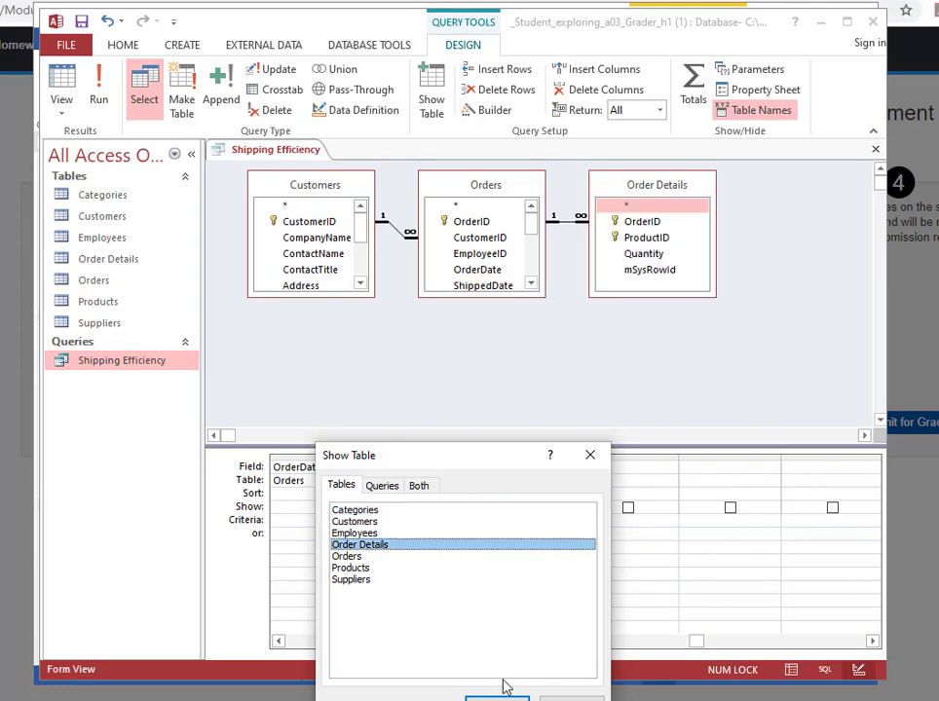
{"action": "left_click", "coordinate": [590, 454]}
{"action": "double_click", "coordinate": [659, 256]}
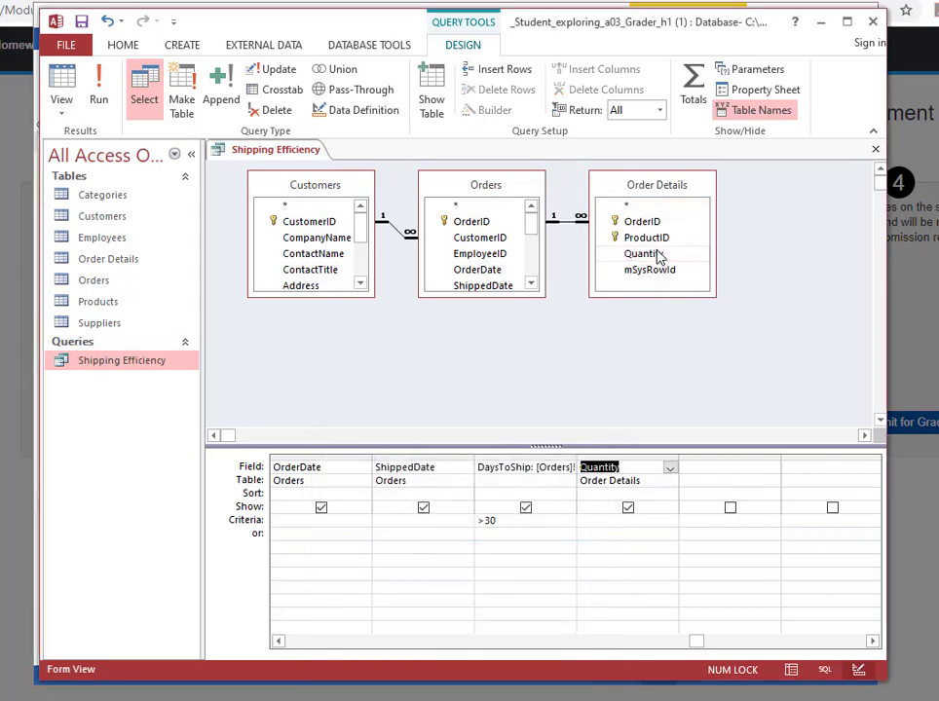
Read the ProductName part of step 5 in Word, and in Access add the Products table and its ProductName field to the query
{"action": "key", "text": "alt+Tab"}
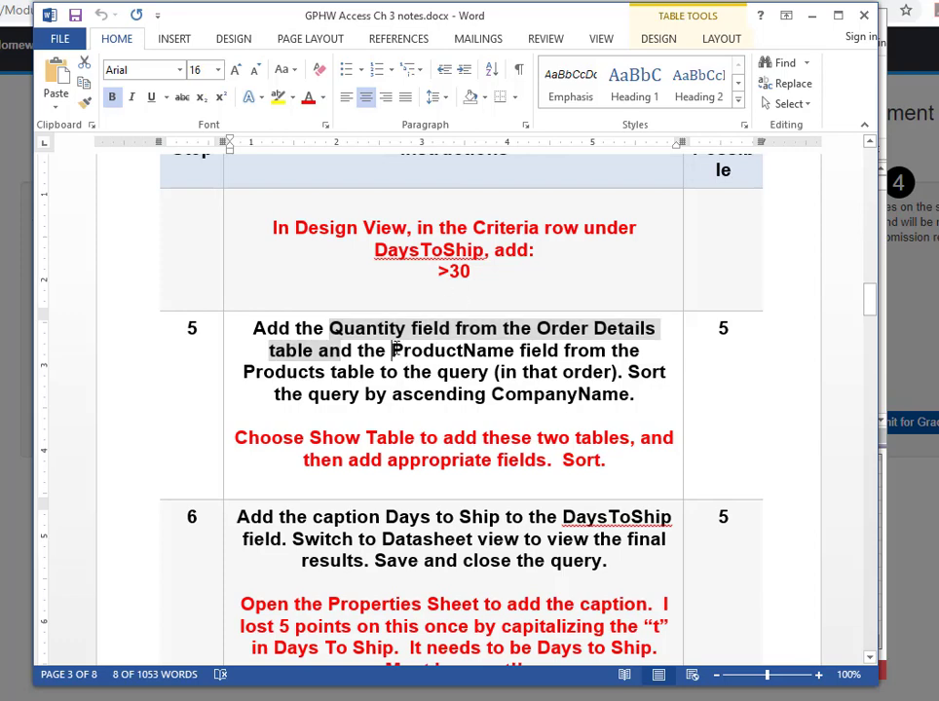
{"action": "left_click_drag", "start_coordinate": [392, 351], "coordinate": [482, 373]}
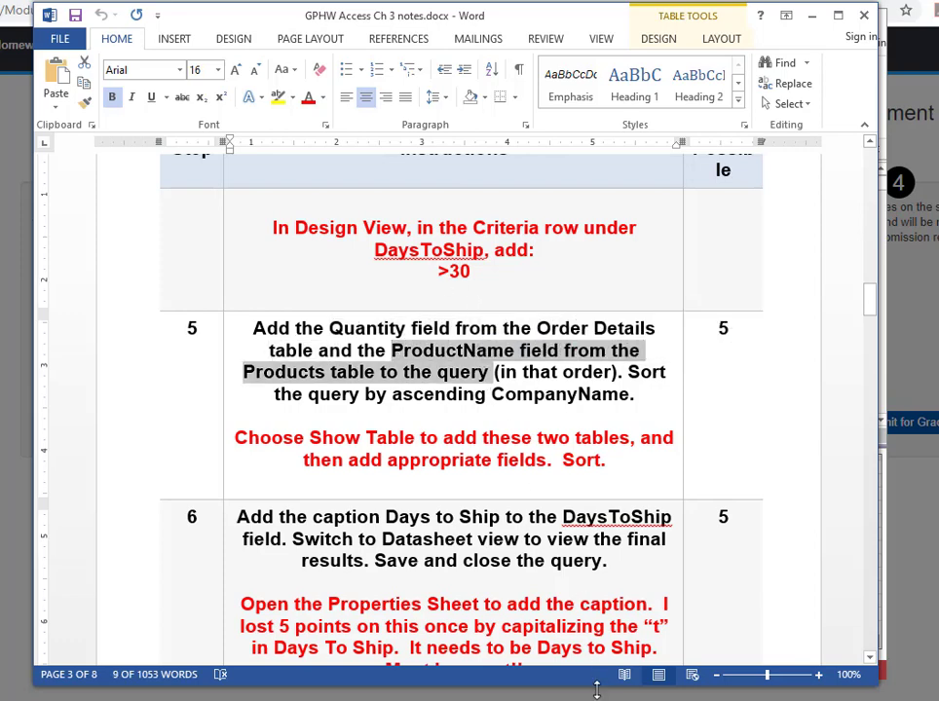
{"action": "key", "text": "alt+Tab"}
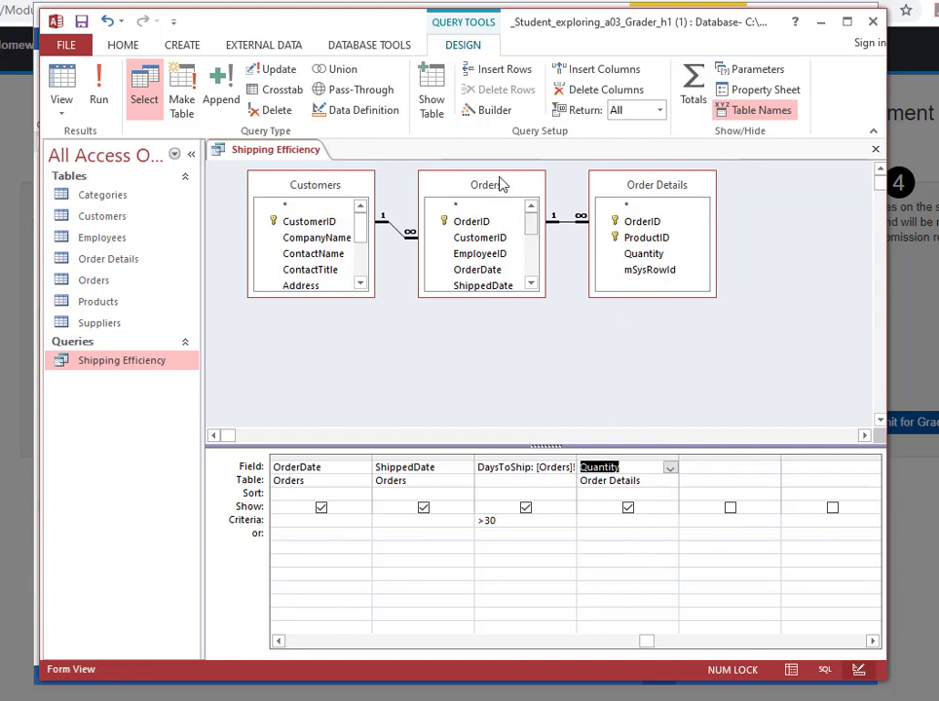
{"action": "left_click", "coordinate": [432, 101]}
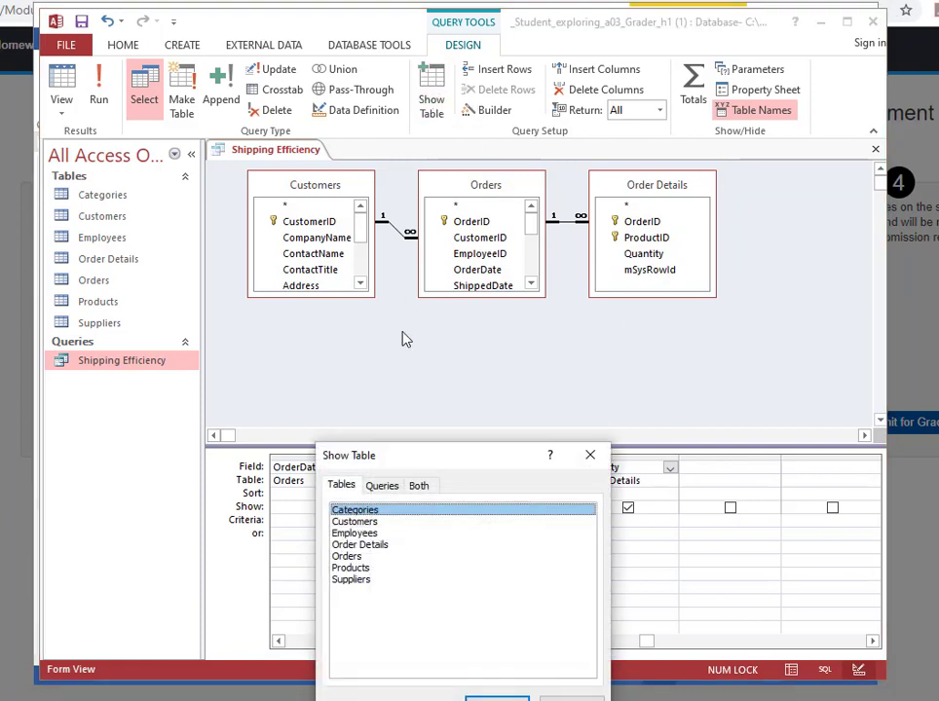
{"action": "double_click", "coordinate": [363, 568]}
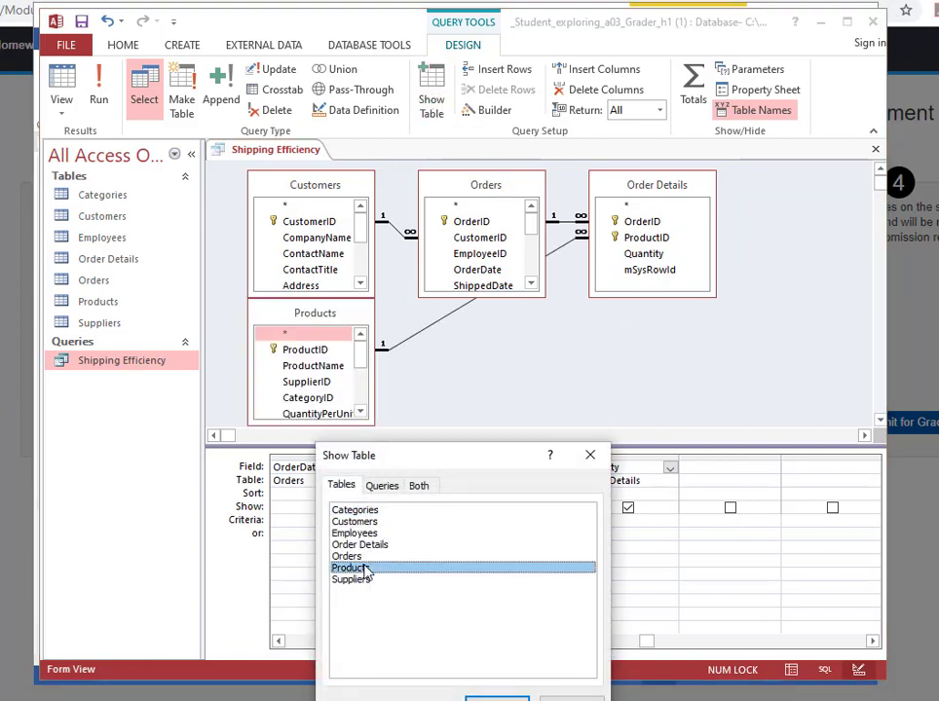
{"action": "left_click", "coordinate": [496, 698]}
{"action": "left_click", "coordinate": [324, 368]}
{"action": "left_click_drag", "start_coordinate": [324, 368], "coordinate": [725, 467]}
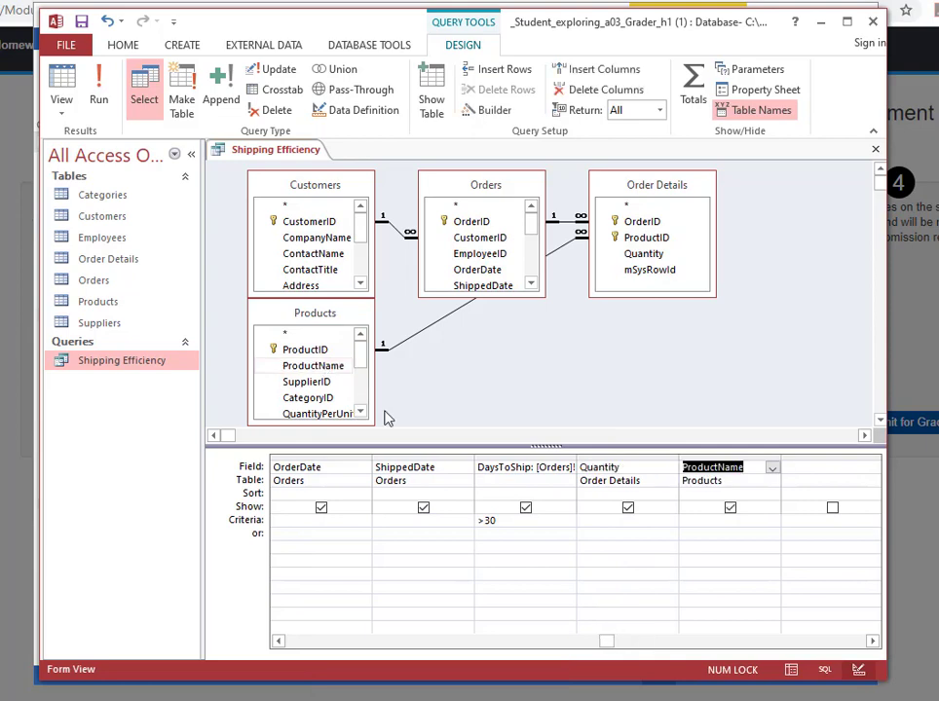
Read the sort instruction of step 5 in Word, and in Access sort the query by CompanyName in ascending order
{"action": "key", "text": "alt+Tab"}
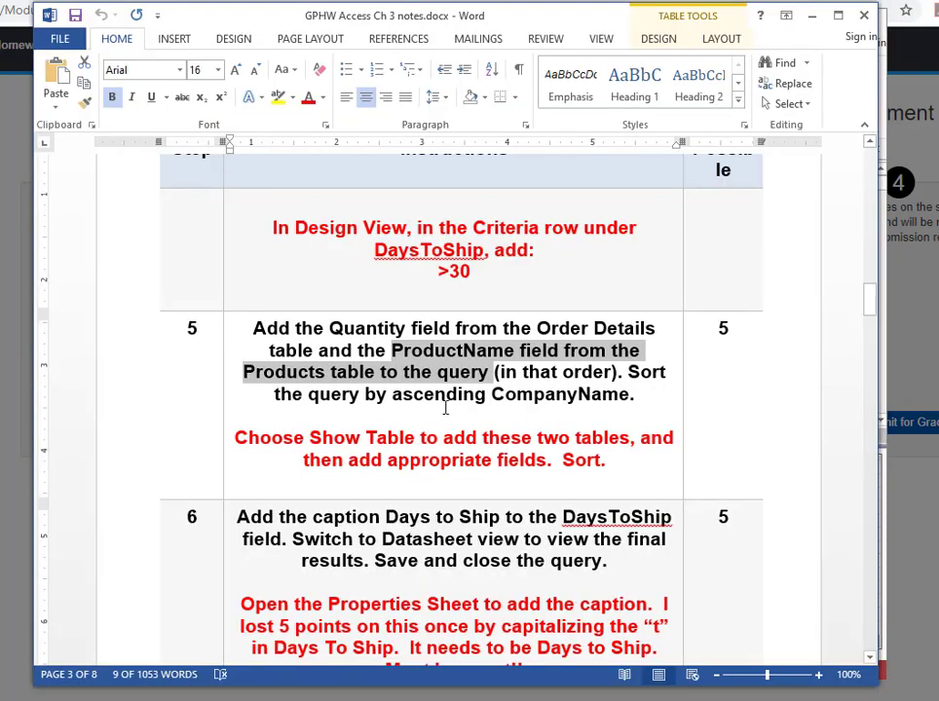
{"action": "scroll", "coordinate": [475, 399], "scroll_direction": "down", "scroll_amount": 1}
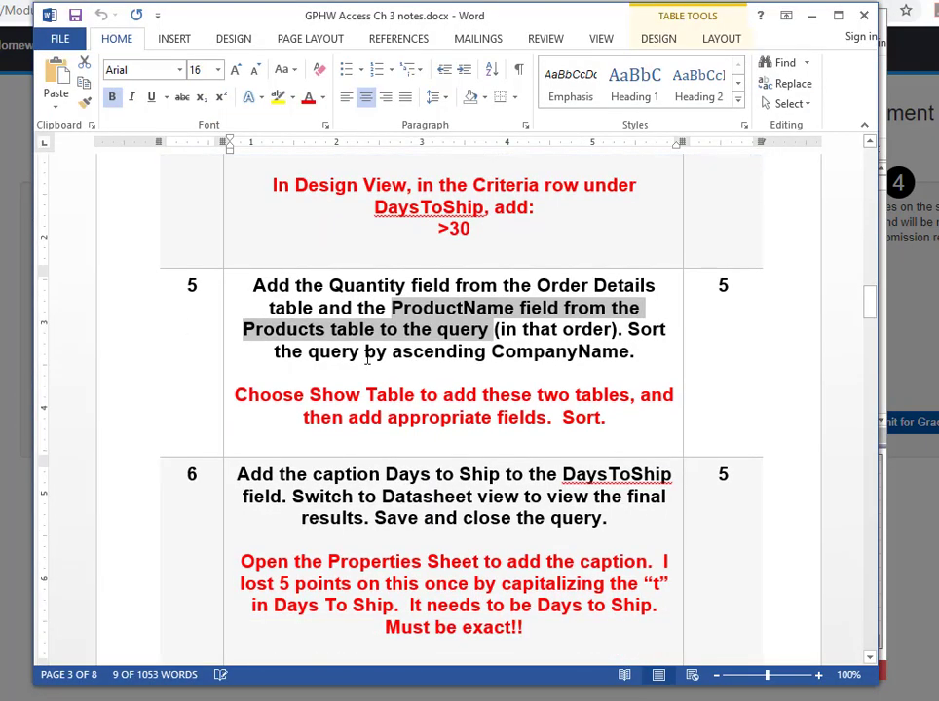
{"action": "left_click_drag", "start_coordinate": [628, 329], "coordinate": [635, 355]}
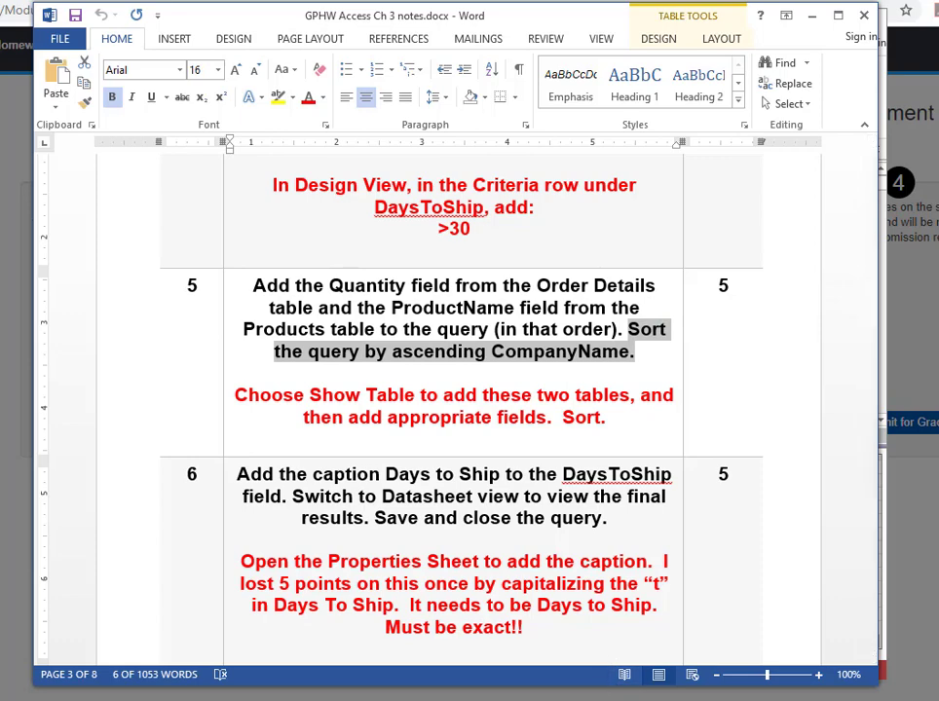
{"action": "key", "text": "alt+Tab"}
{"action": "left_click", "coordinate": [468, 643]}
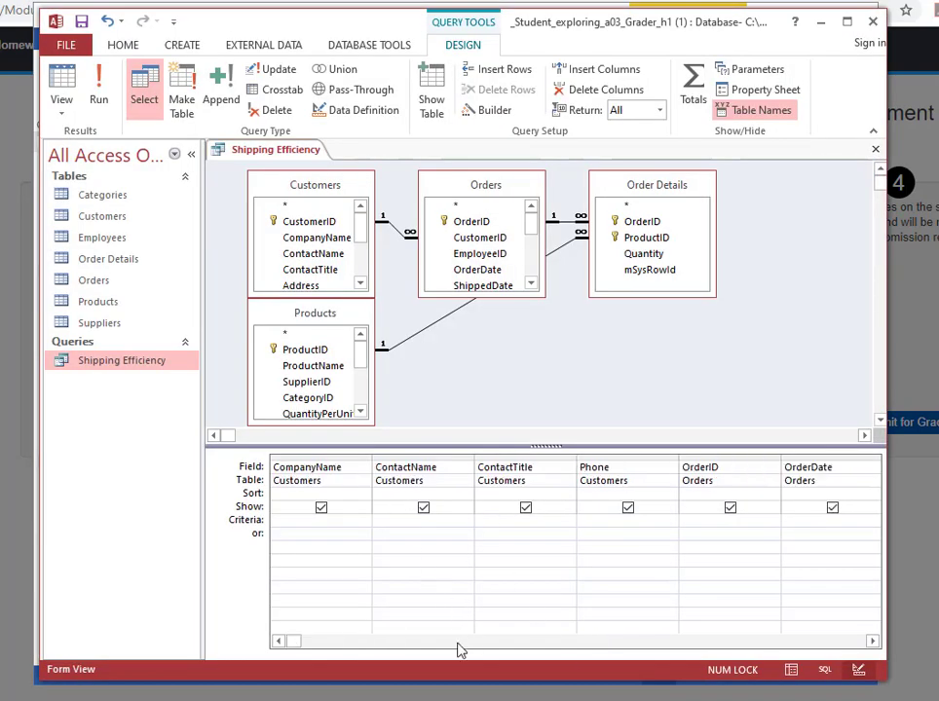
{"action": "left_click", "coordinate": [363, 493]}
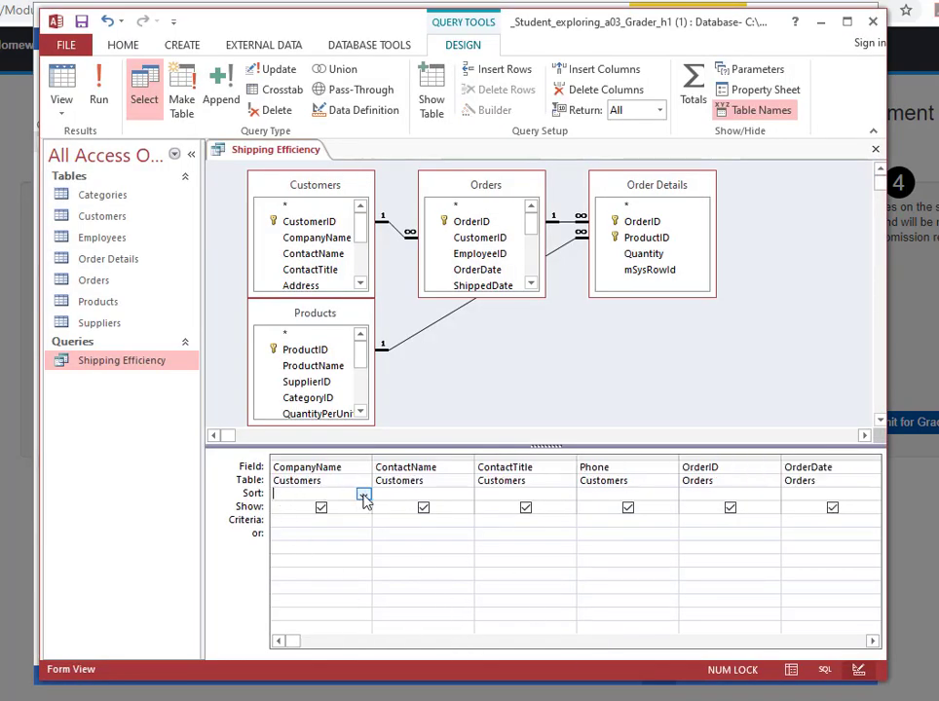
{"action": "left_click", "coordinate": [362, 494]}
{"action": "left_click", "coordinate": [347, 508]}
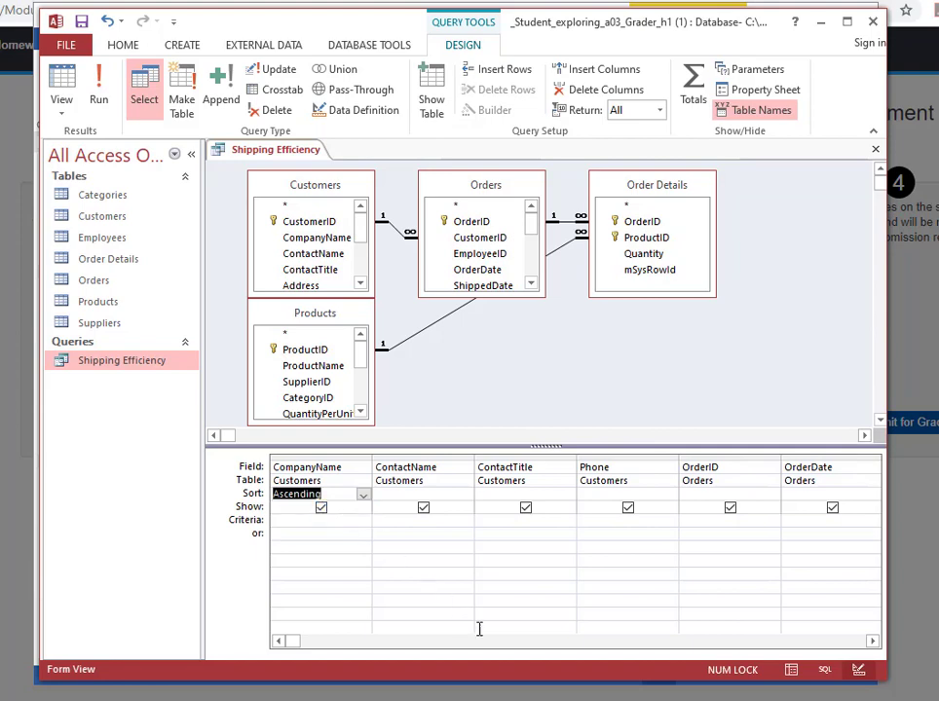
Read step 6 in Word, and in Access set the DaysToShip field's caption to Days to Ship
{"action": "key", "text": "alt+Tab"}
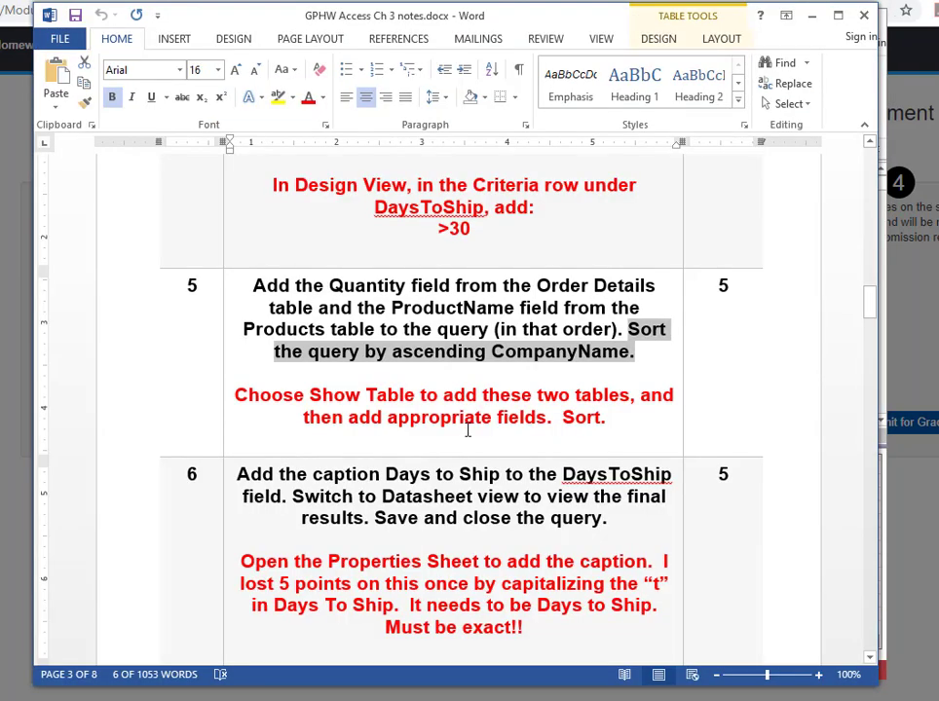
{"action": "scroll", "coordinate": [467, 430], "scroll_direction": "down", "scroll_amount": 5}
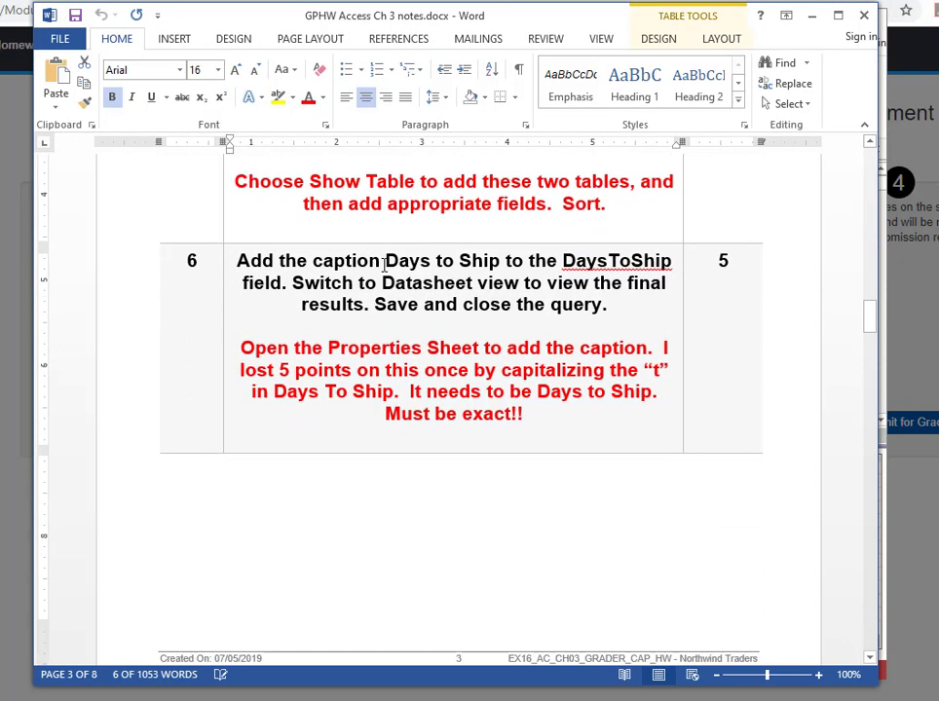
{"action": "left_click_drag", "start_coordinate": [386, 260], "coordinate": [486, 254]}
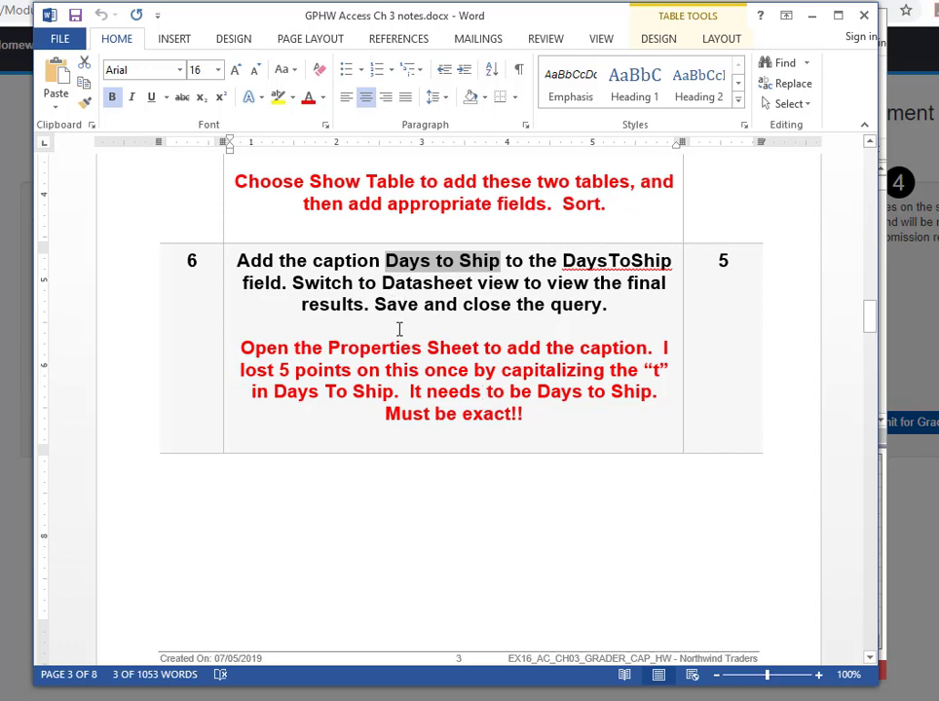
{"action": "key", "text": "alt+Tab"}
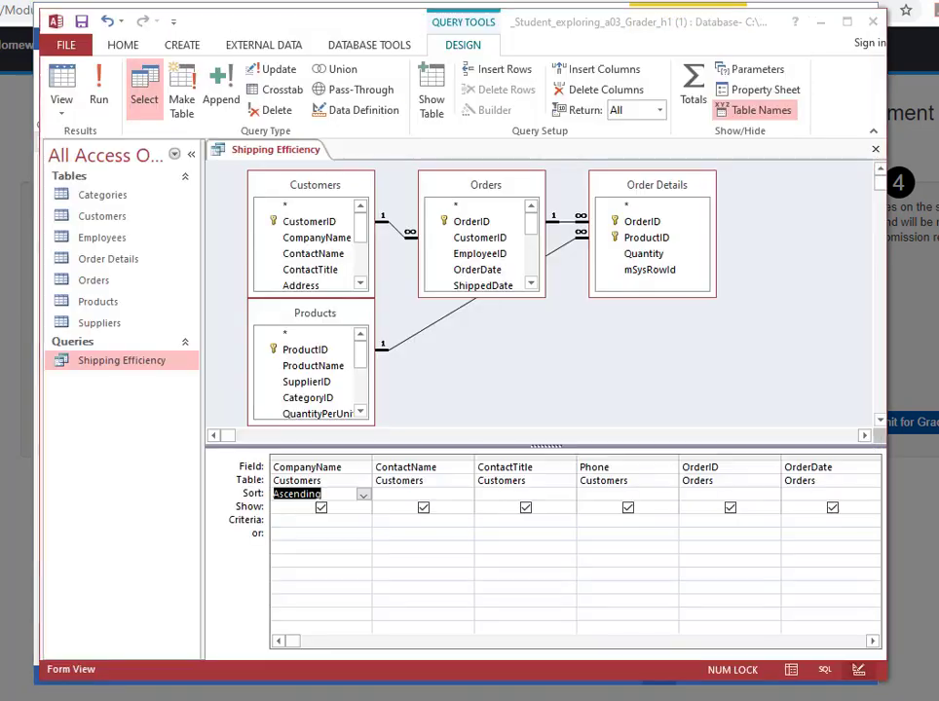
{"action": "left_click", "coordinate": [592, 642]}
{"action": "left_click", "coordinate": [525, 458]}
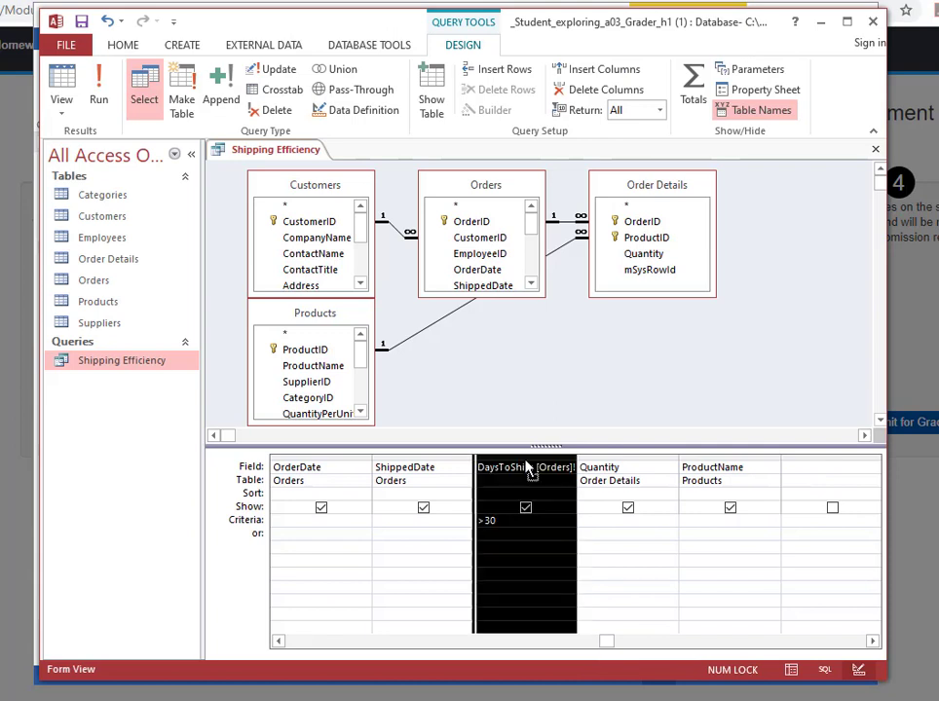
{"action": "left_click", "coordinate": [744, 92]}
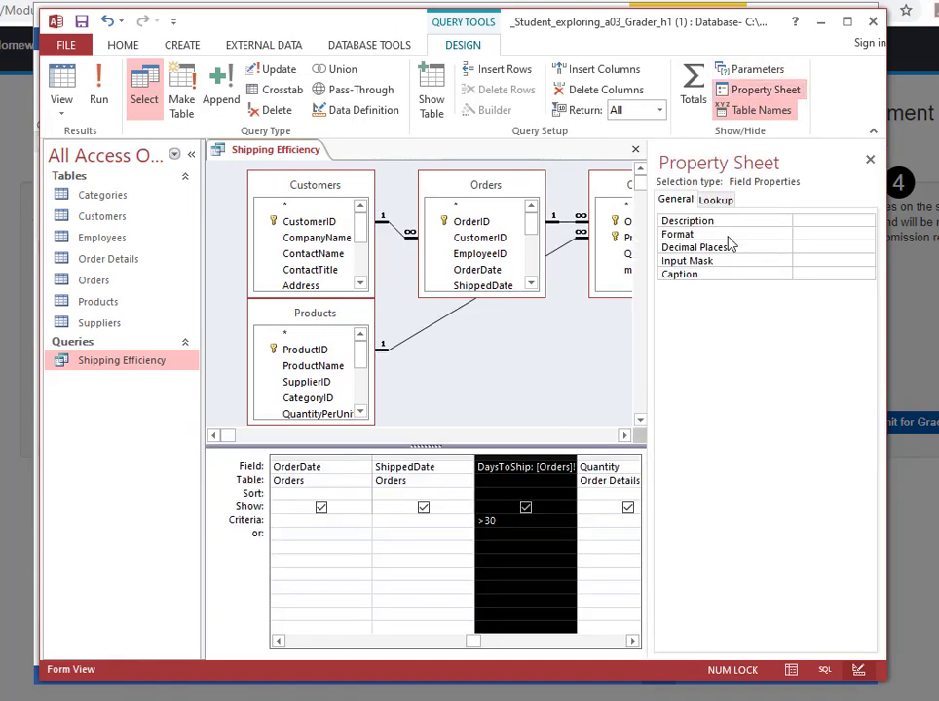
{"action": "left_click", "coordinate": [798, 274]}
{"action": "type", "text": "Days to Ship"}
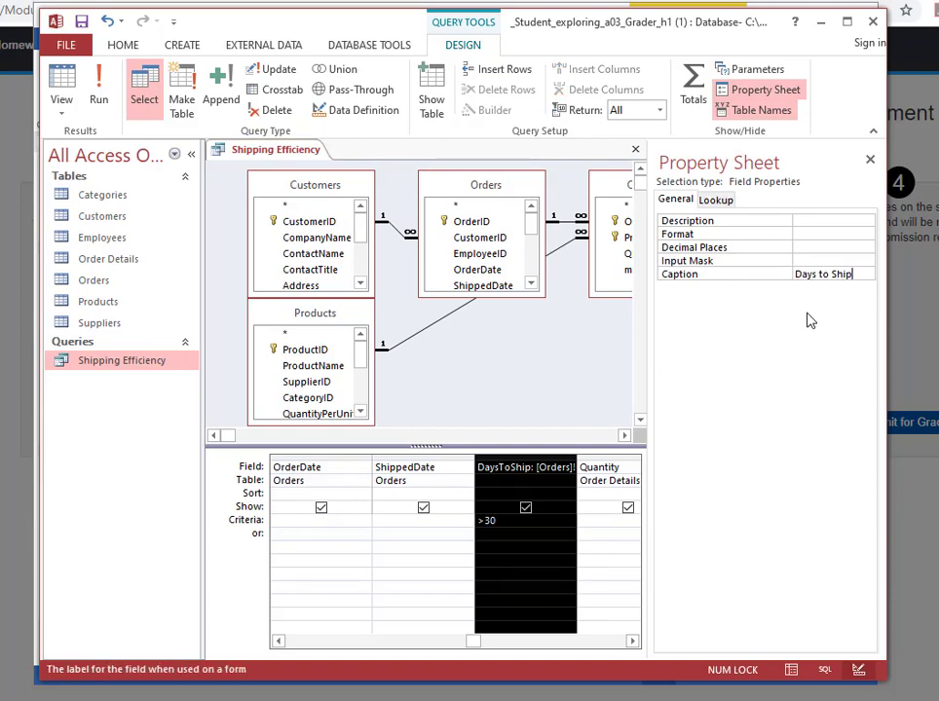
{"action": "left_click", "coordinate": [805, 259]}
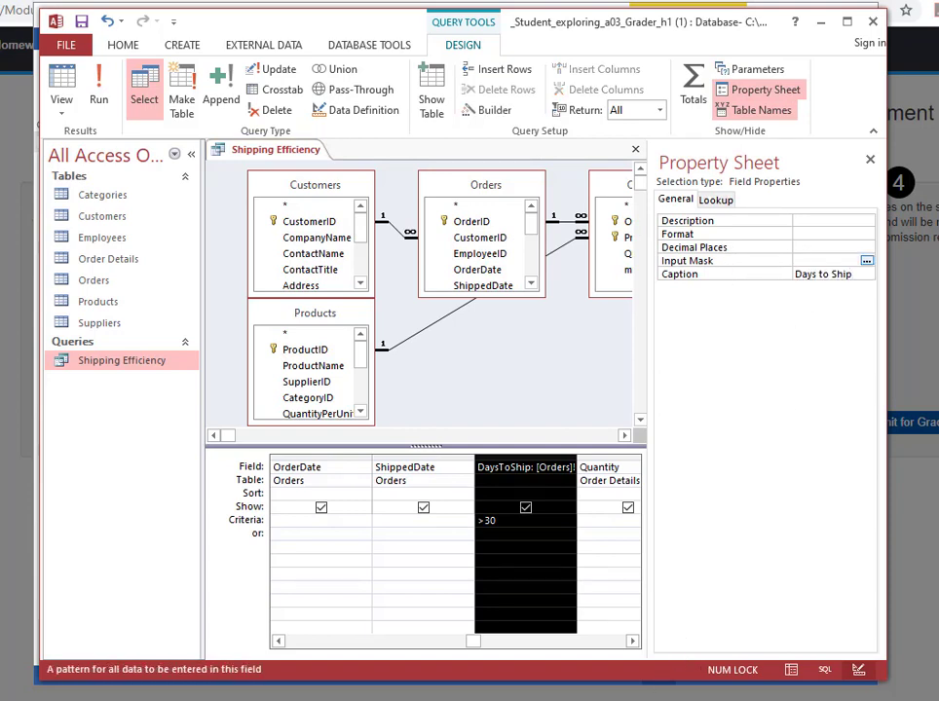
Review the red note under step 6 in Word about the caption's exact capitalization, and return to Access
{"action": "key", "text": "alt+Tab"}
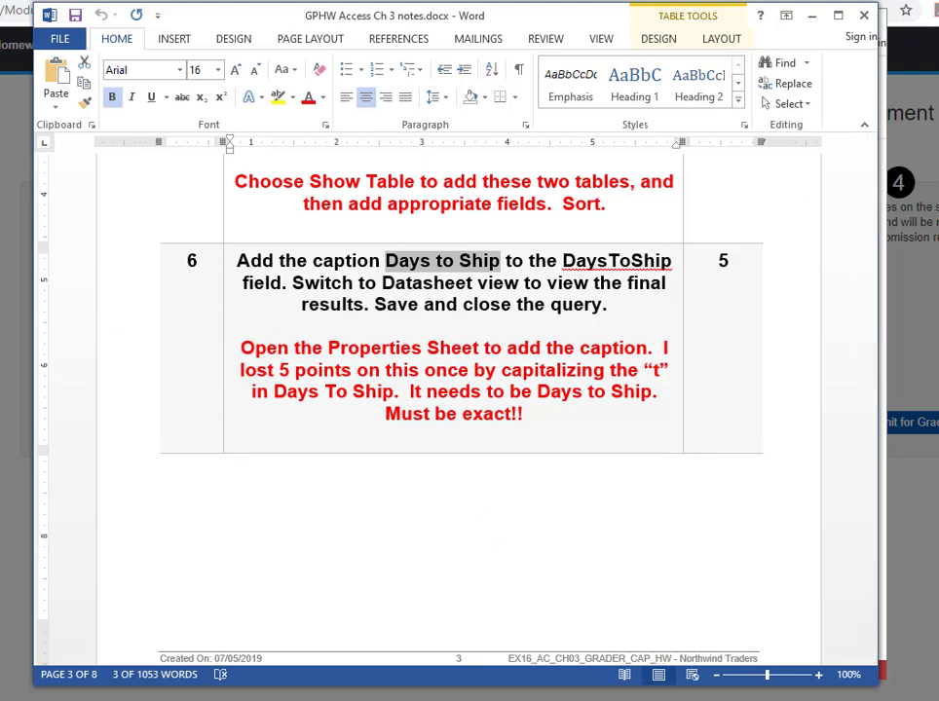
{"action": "left_click_drag", "start_coordinate": [240, 343], "coordinate": [524, 413]}
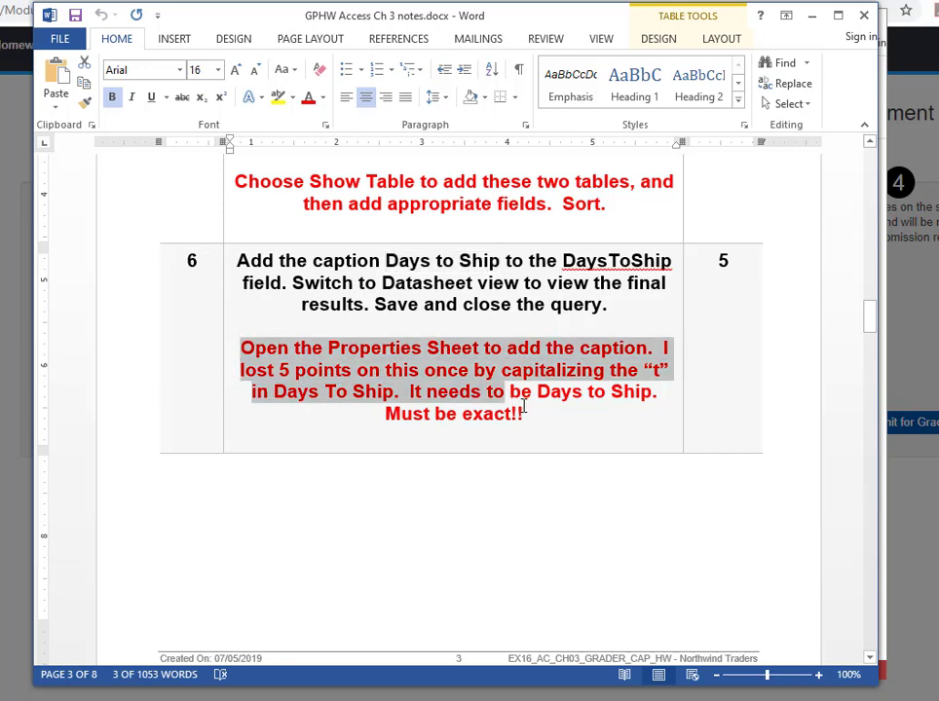
{"action": "key", "text": "alt+Tab"}
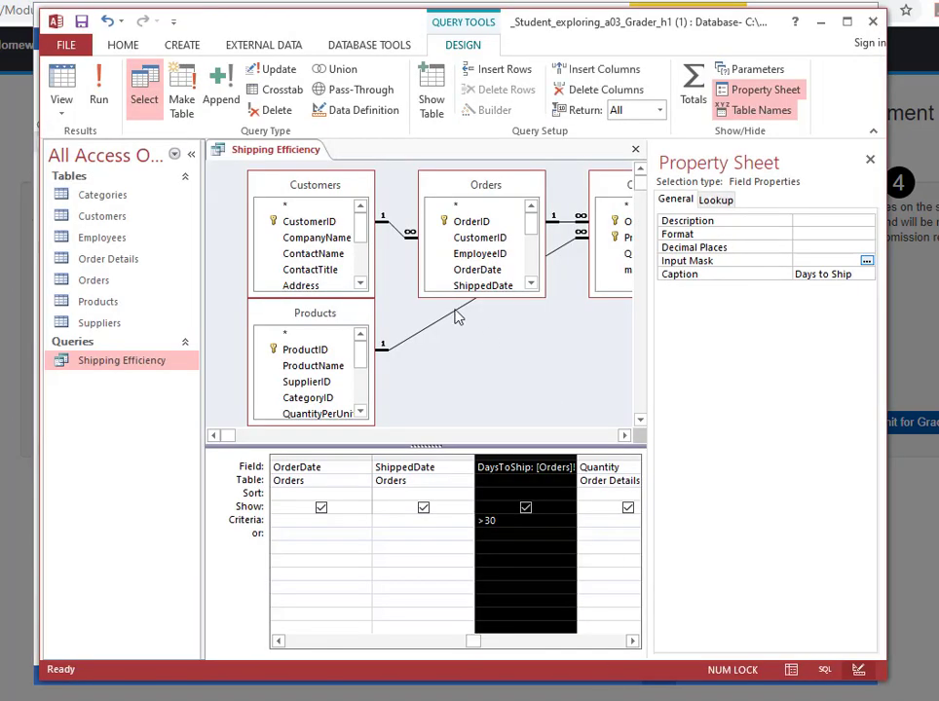
Recheck step 6 in Word, and in Access show the Shipping Efficiency query in Datasheet view and close it
{"action": "key", "text": "alt+Tab"}
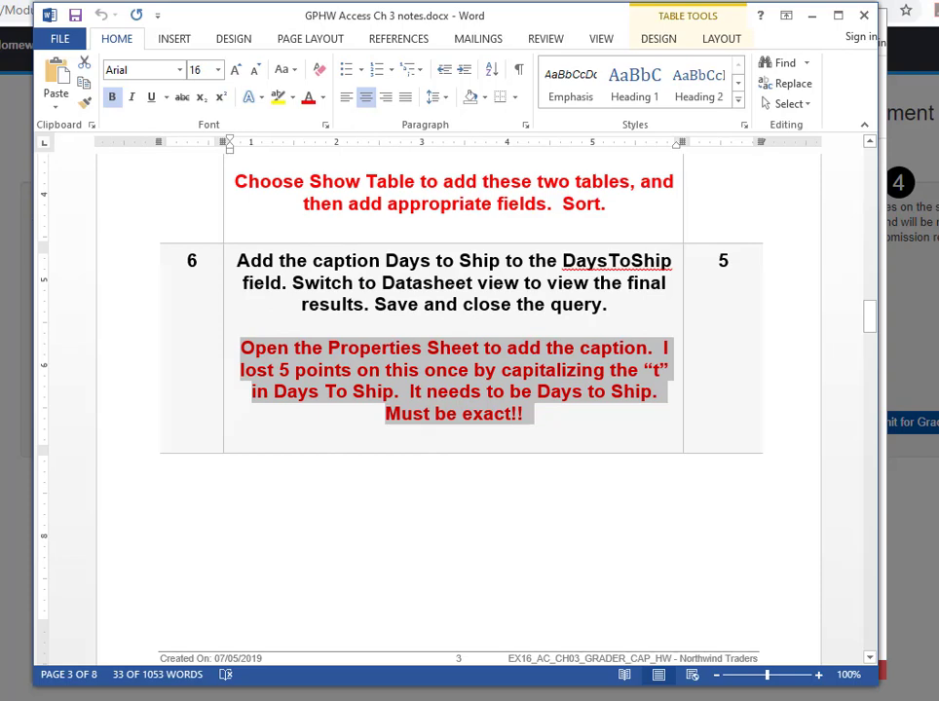
{"action": "key", "text": "alt+Tab"}
{"action": "left_click", "coordinate": [62, 111]}
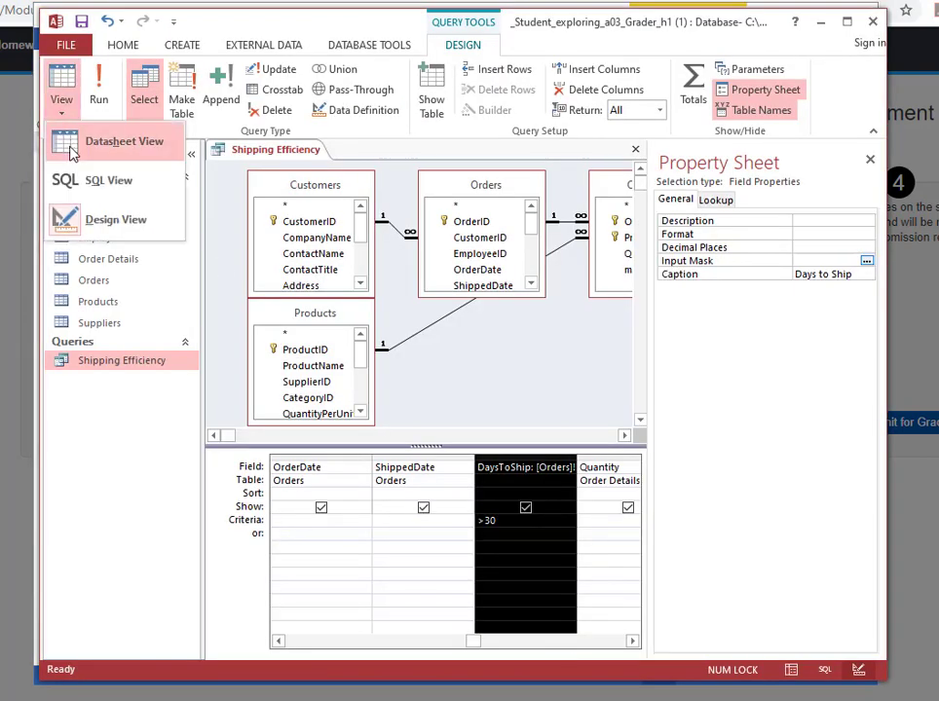
{"action": "left_click", "coordinate": [71, 148]}
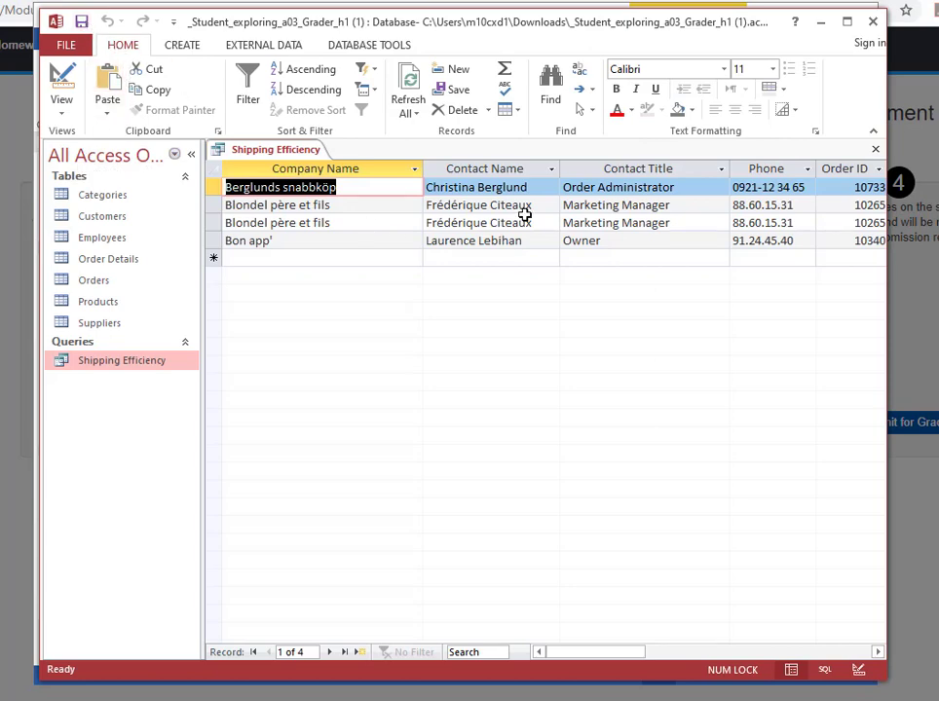
{"action": "left_click", "coordinate": [874, 149]}
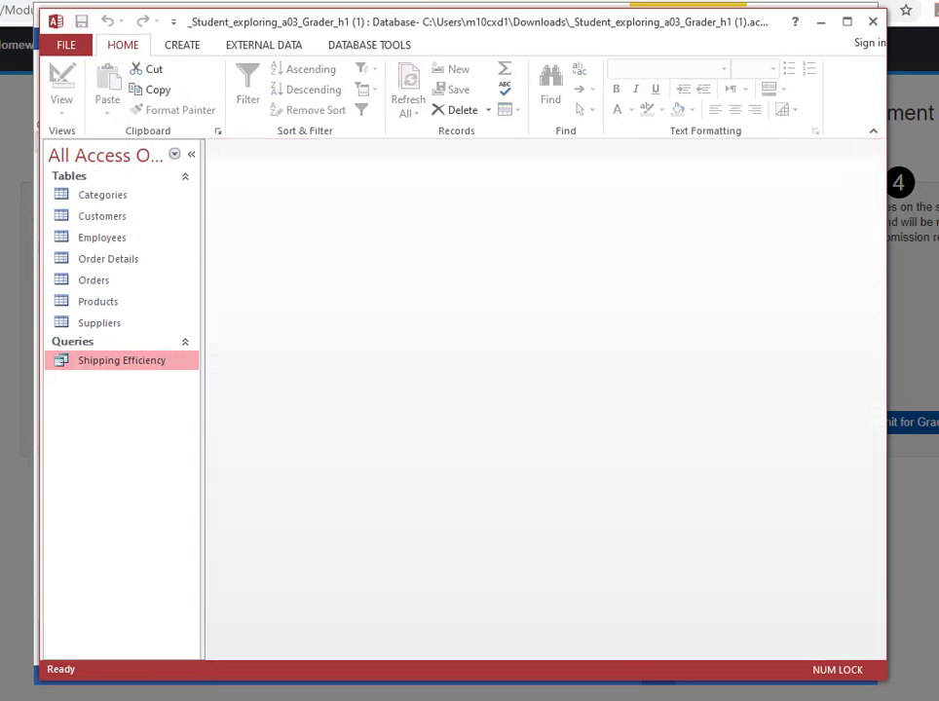
Read step 7 in Word, and in Access start a new query in Query Design and add the Orders table
{"action": "key", "text": "alt+Tab"}
{"action": "triple_click", "coordinate": [474, 402]}
{"action": "scroll", "coordinate": [476, 402], "scroll_direction": "down", "scroll_amount": 1}
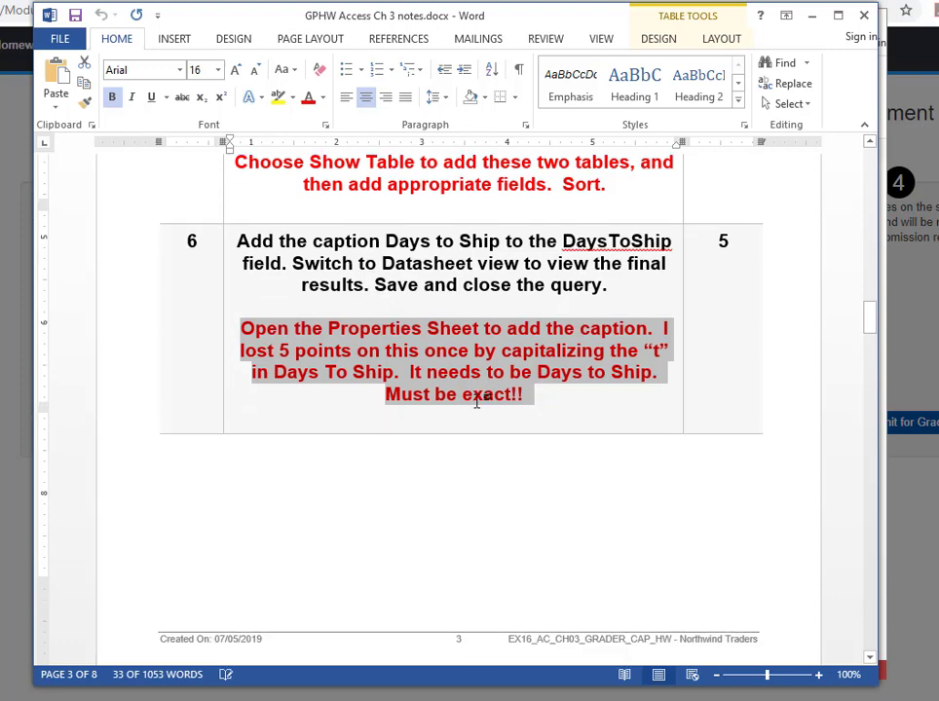
{"action": "scroll", "coordinate": [476, 403], "scroll_direction": "down", "scroll_amount": 10}
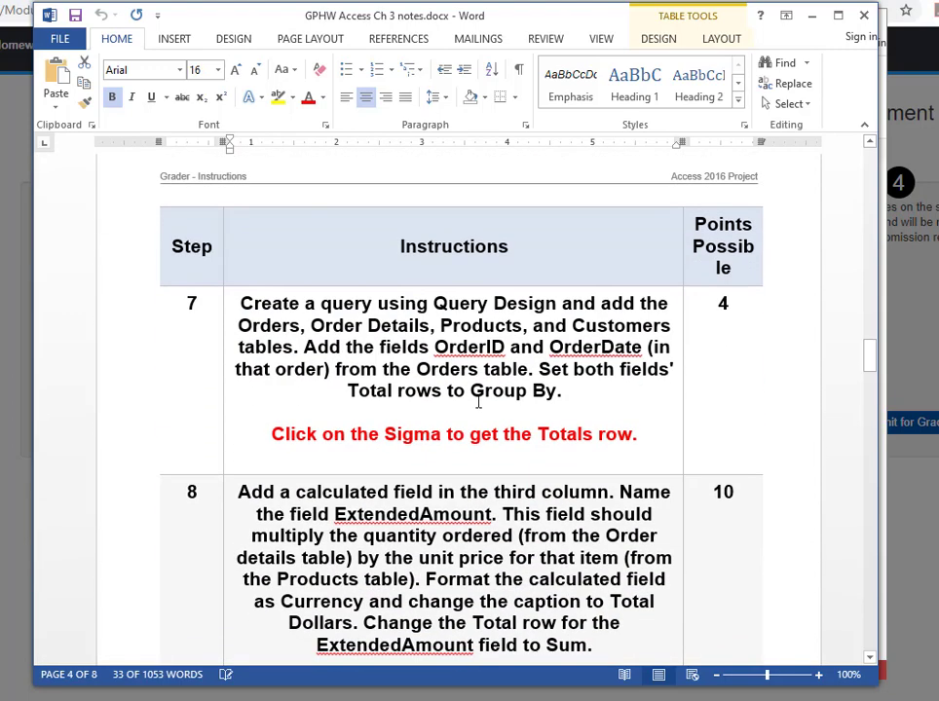
{"action": "scroll", "coordinate": [478, 403], "scroll_direction": "down", "scroll_amount": 2}
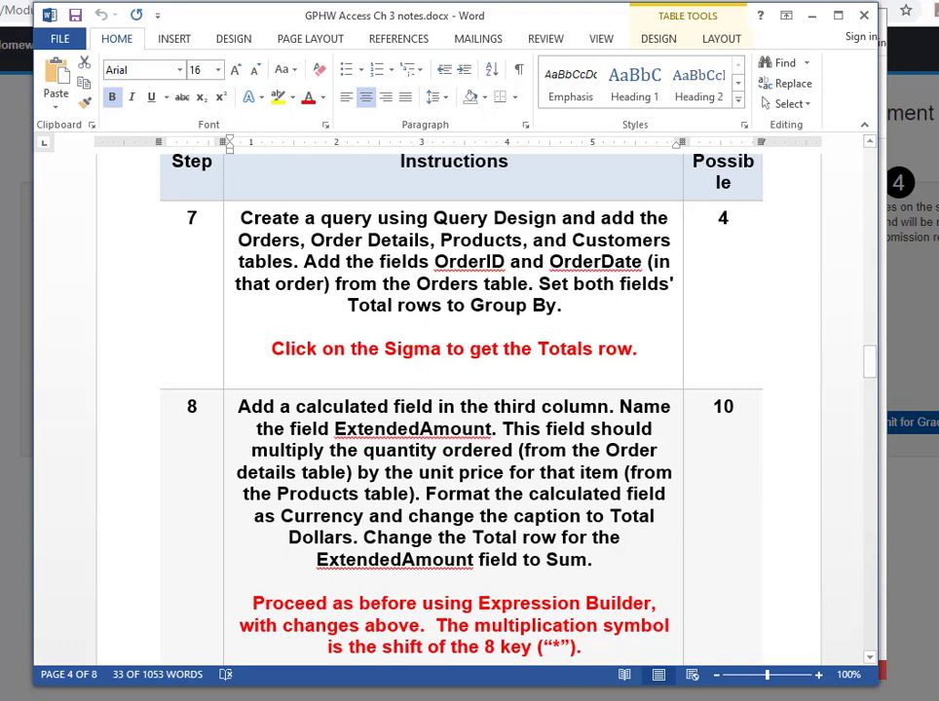
{"action": "key", "text": "alt+Tab"}
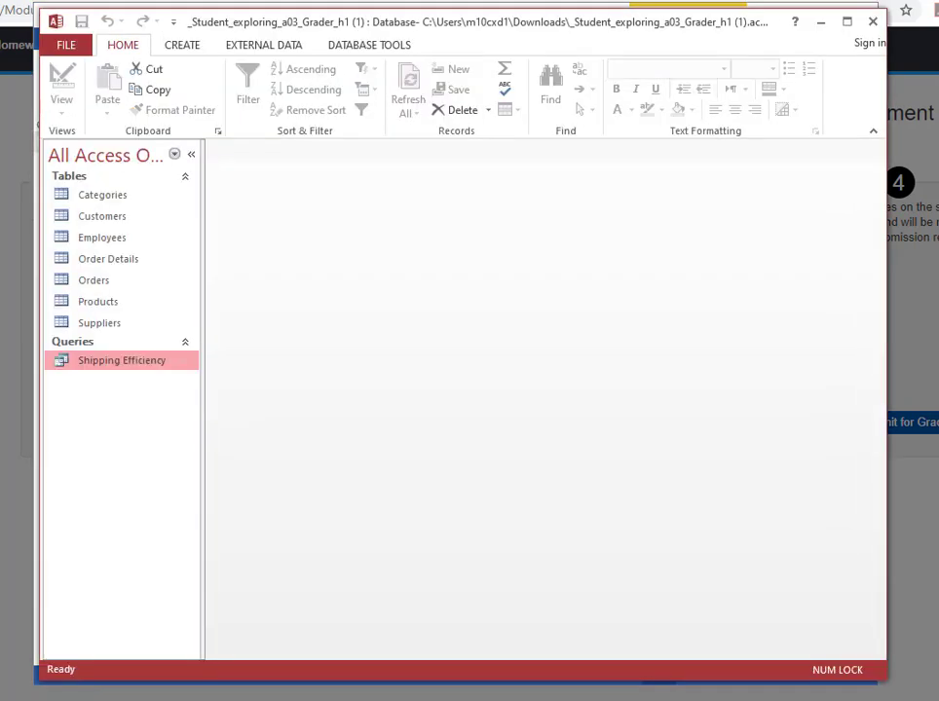
{"action": "left_click", "coordinate": [185, 48]}
{"action": "left_click", "coordinate": [301, 90]}
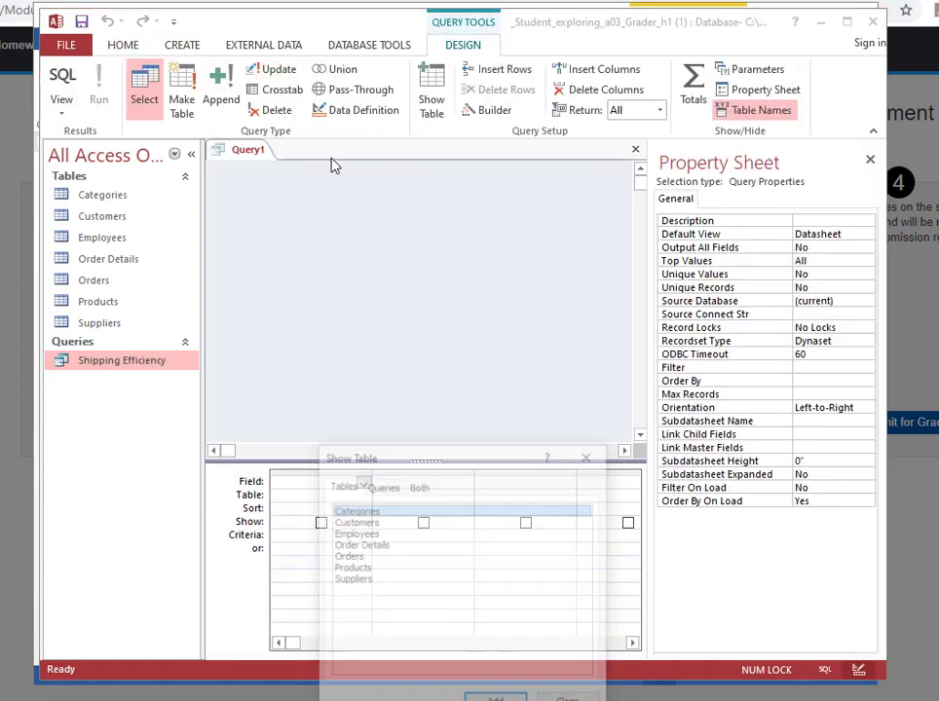
{"action": "double_click", "coordinate": [361, 559]}
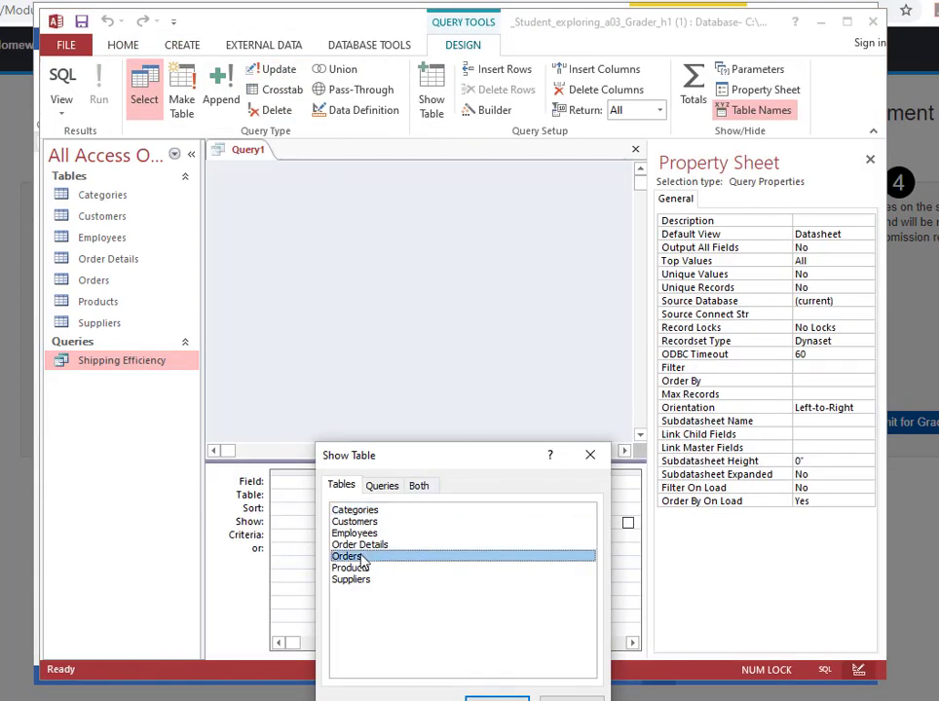
Check step 7's table list in Word, and in Access add the Order Details, Products and Customers tables to the query
{"action": "key", "text": "alt+Tab"}
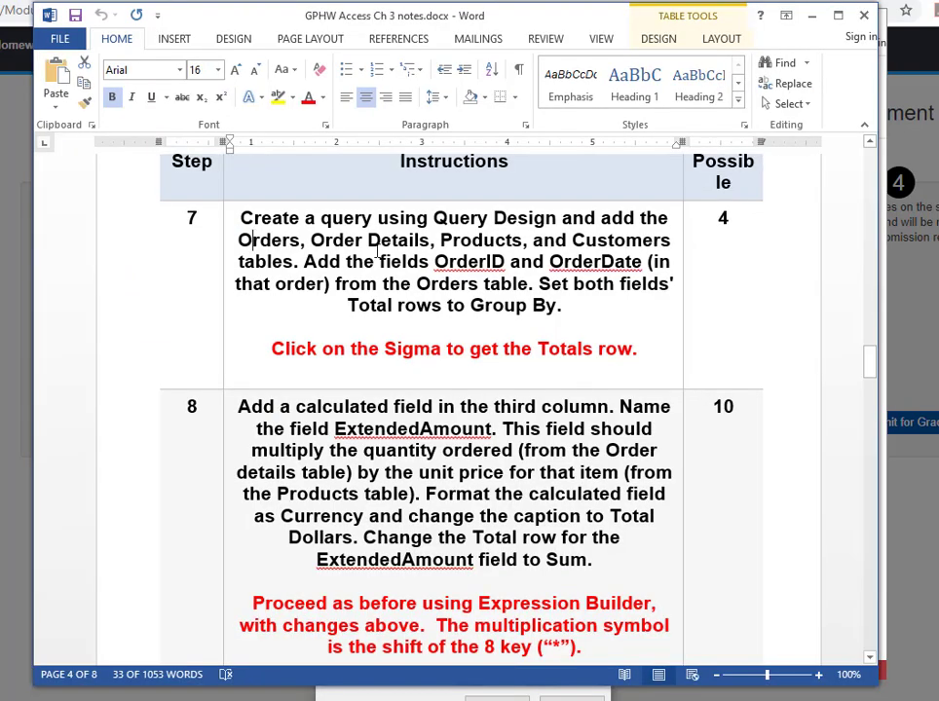
{"action": "left_click_drag", "start_coordinate": [237, 240], "coordinate": [522, 241]}
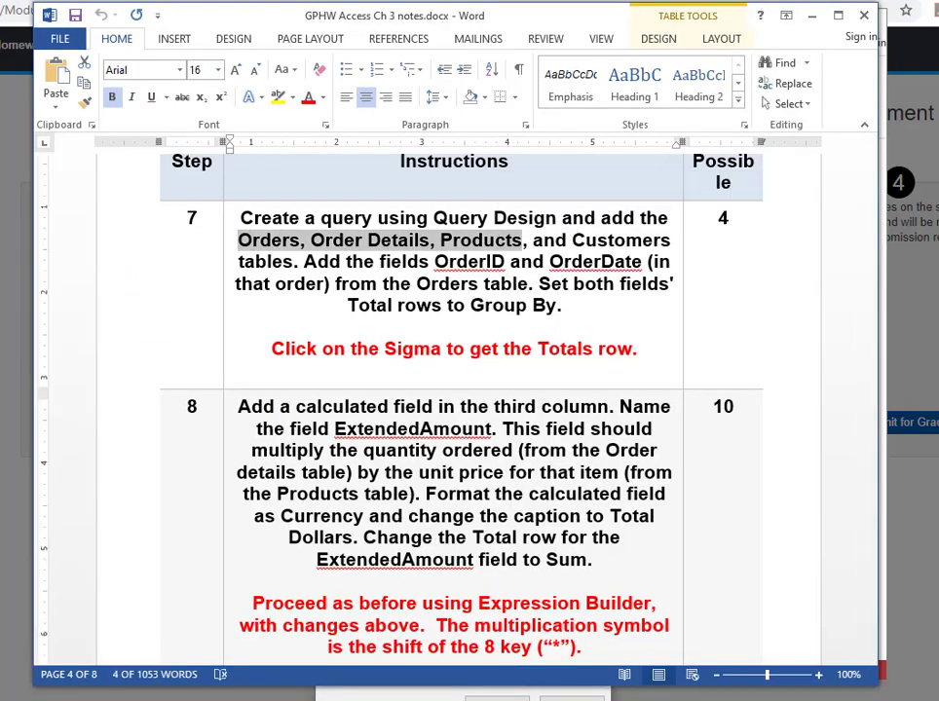
{"action": "key", "text": "alt+Tab"}
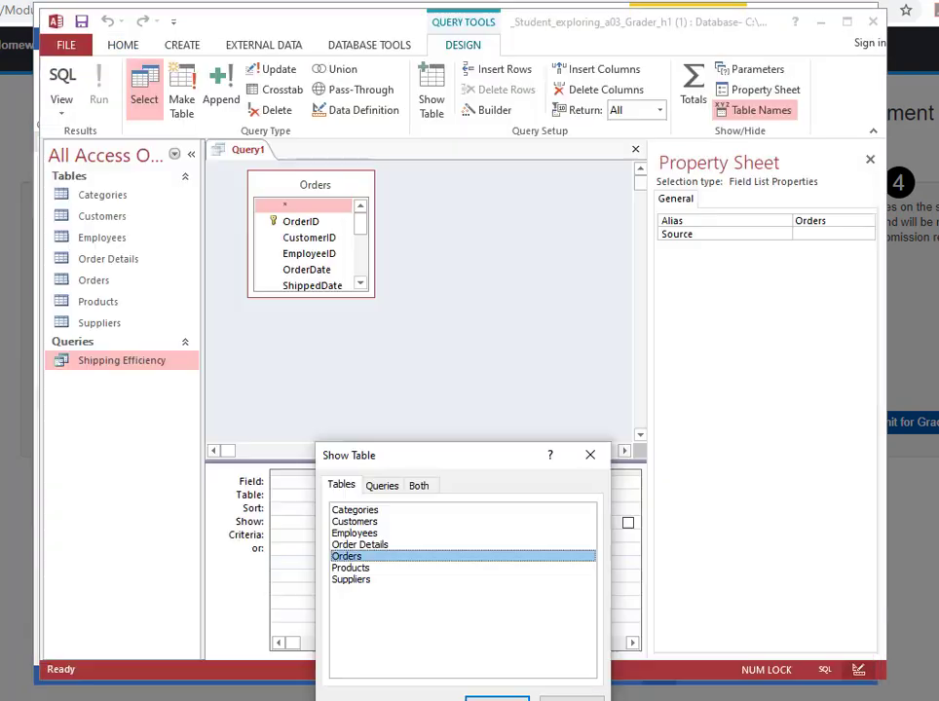
{"action": "double_click", "coordinate": [359, 544]}
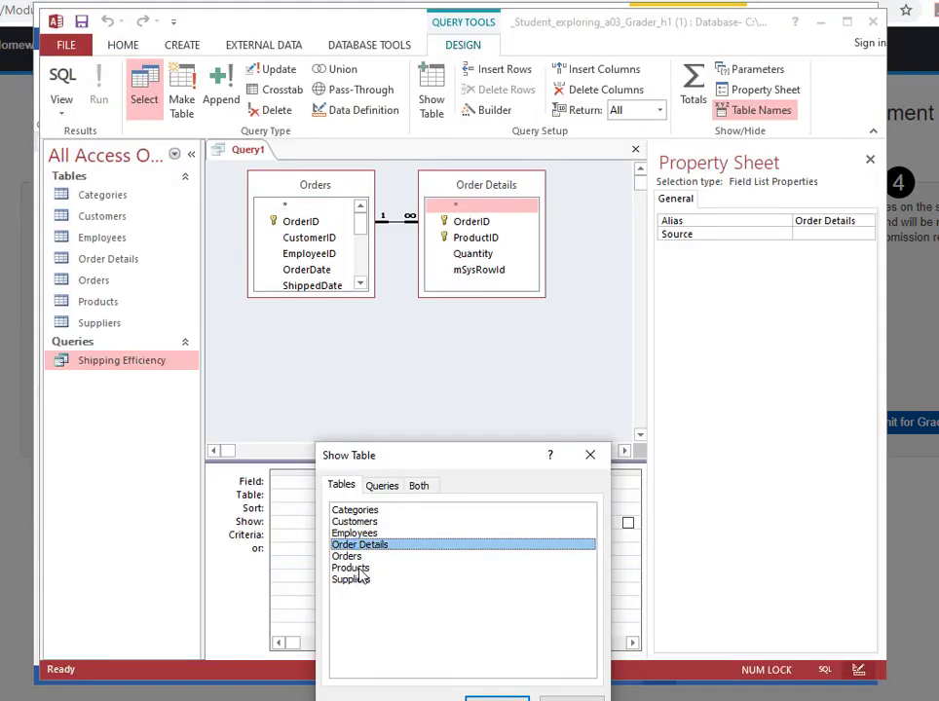
{"action": "double_click", "coordinate": [352, 568]}
{"action": "double_click", "coordinate": [357, 522]}
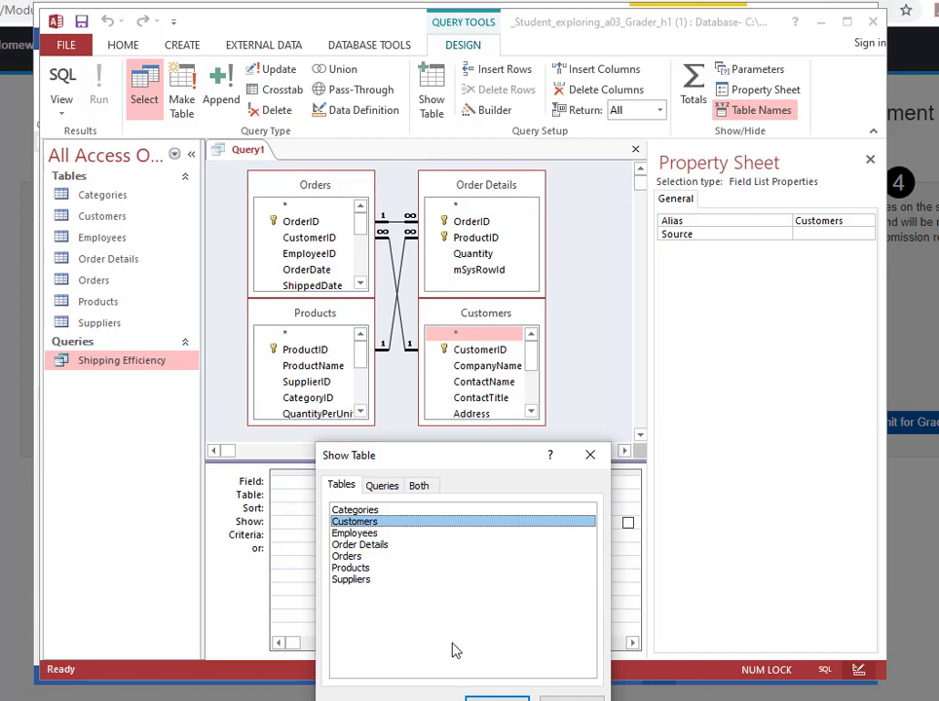
{"action": "key", "text": "Escape"}
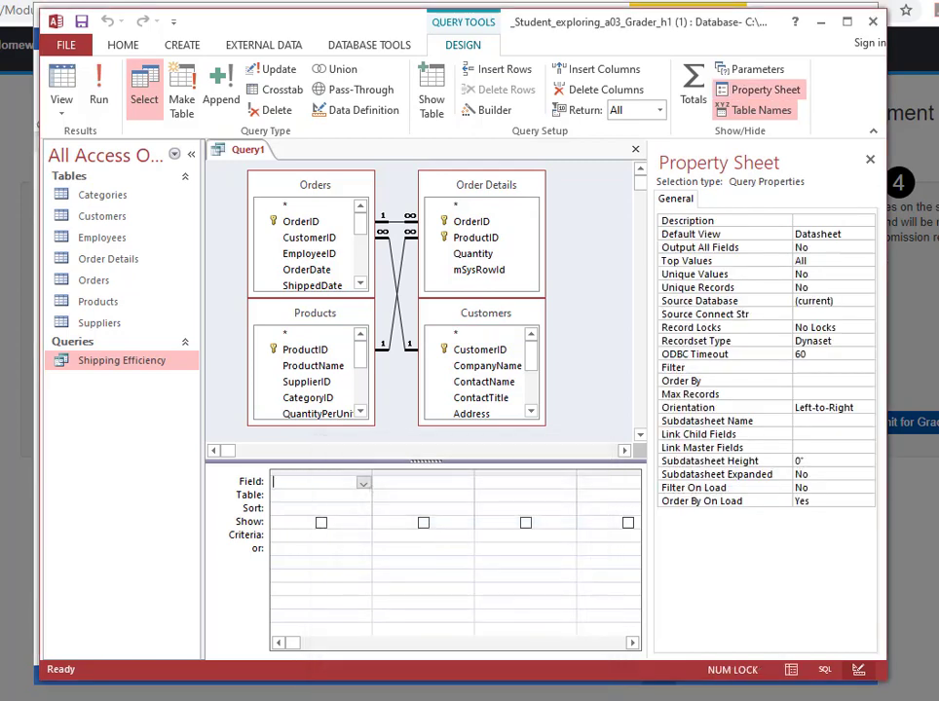
Read step 7's field instruction in Word, and in Access add OrderID and OrderDate from the Orders table to the query grid
{"action": "key", "text": "alt+Tab"}
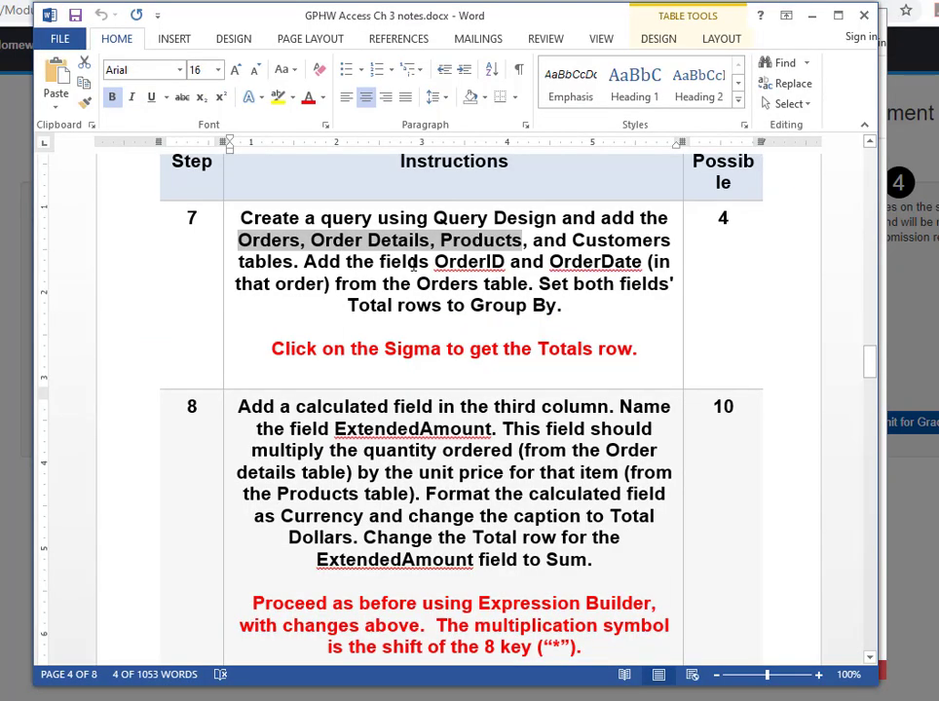
{"action": "left_click_drag", "start_coordinate": [306, 262], "coordinate": [526, 283]}
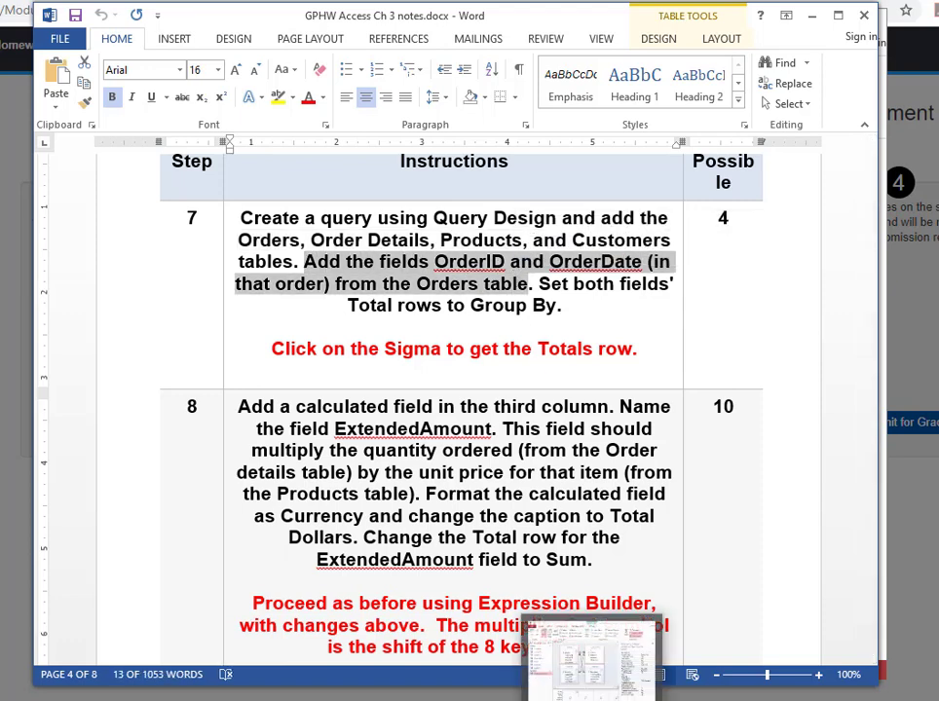
{"action": "left_click", "coordinate": [597, 672]}
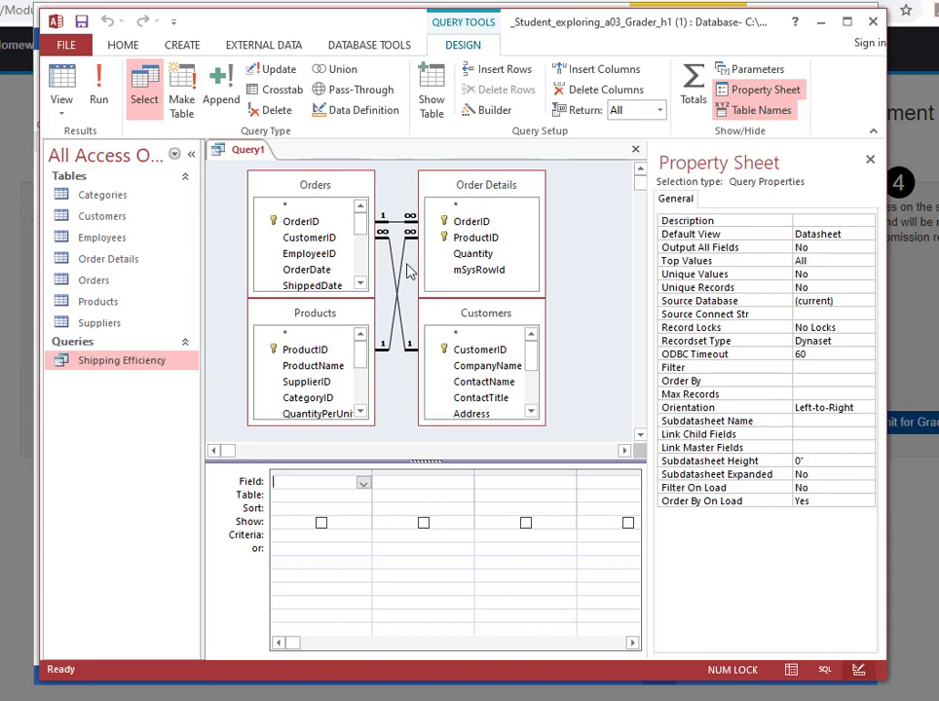
{"action": "key", "text": "alt+Tab"}
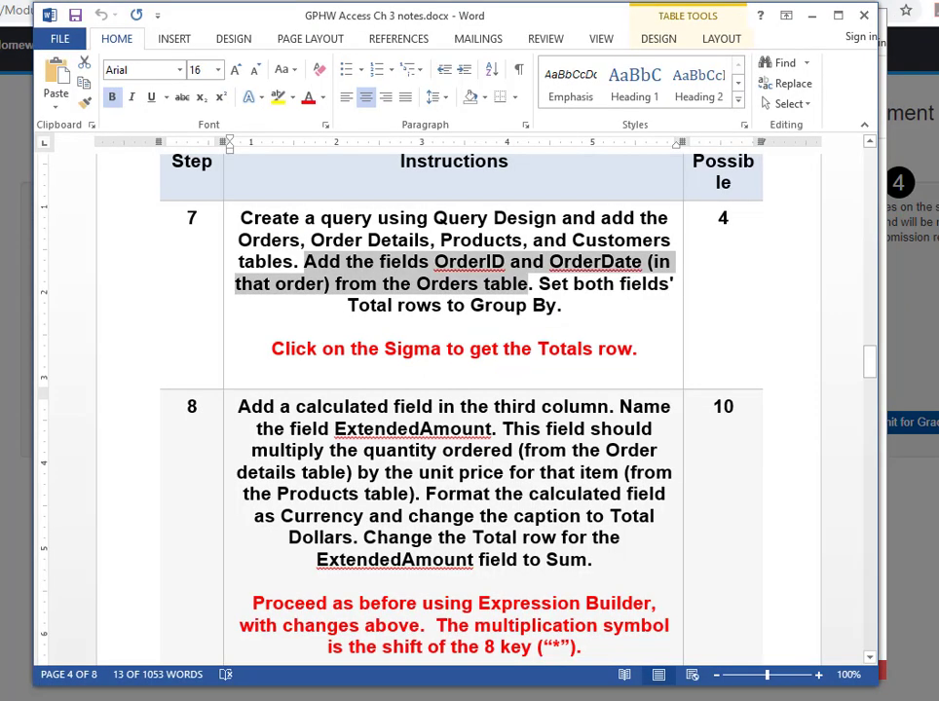
{"action": "key", "text": "alt+Tab"}
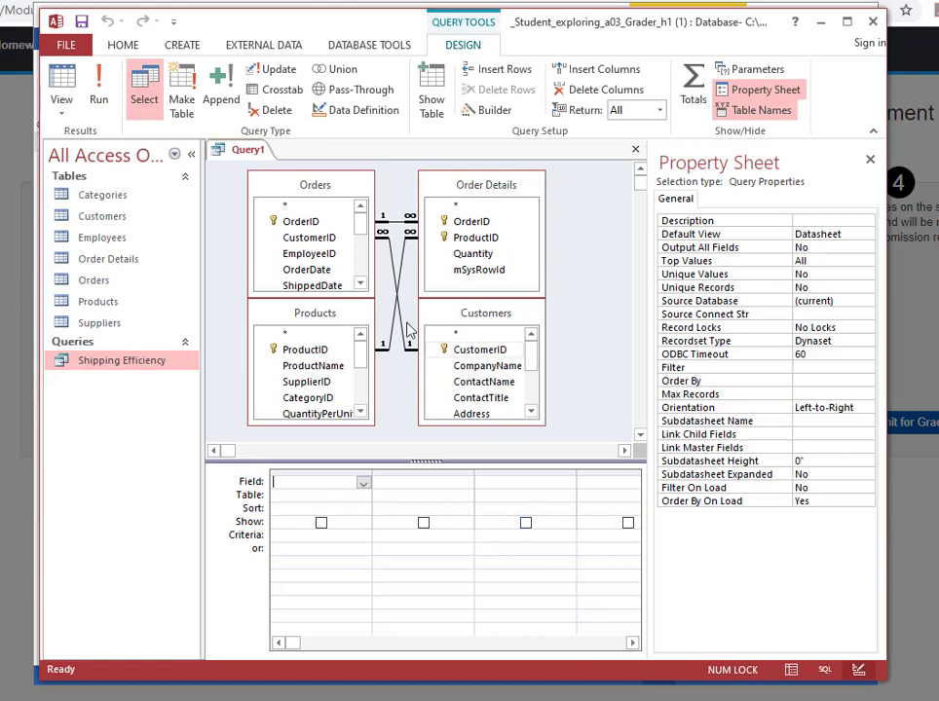
{"action": "double_click", "coordinate": [297, 223]}
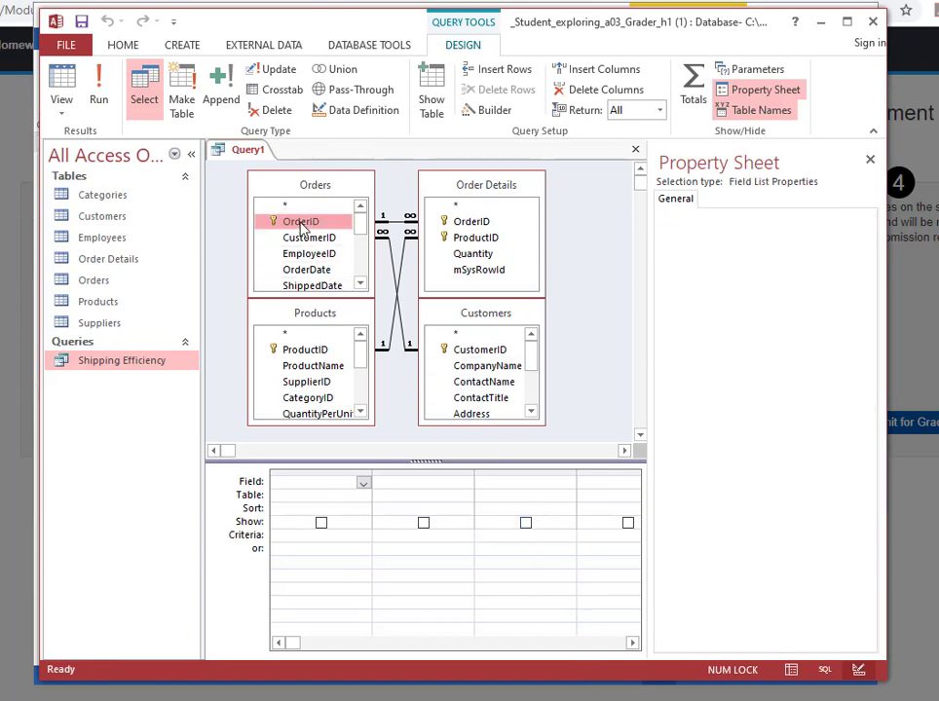
{"action": "double_click", "coordinate": [306, 271]}
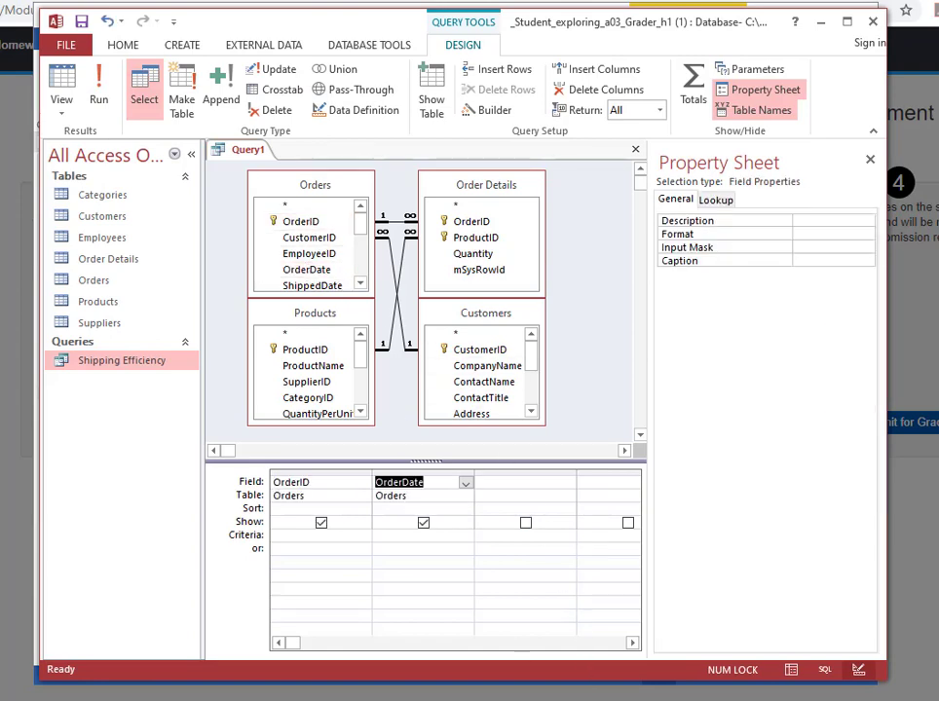
Read step 7's Totals instructions in Word, and in Access show the Total row with OrderID and OrderDate set to Group By
{"action": "key", "text": "alt+Tab"}
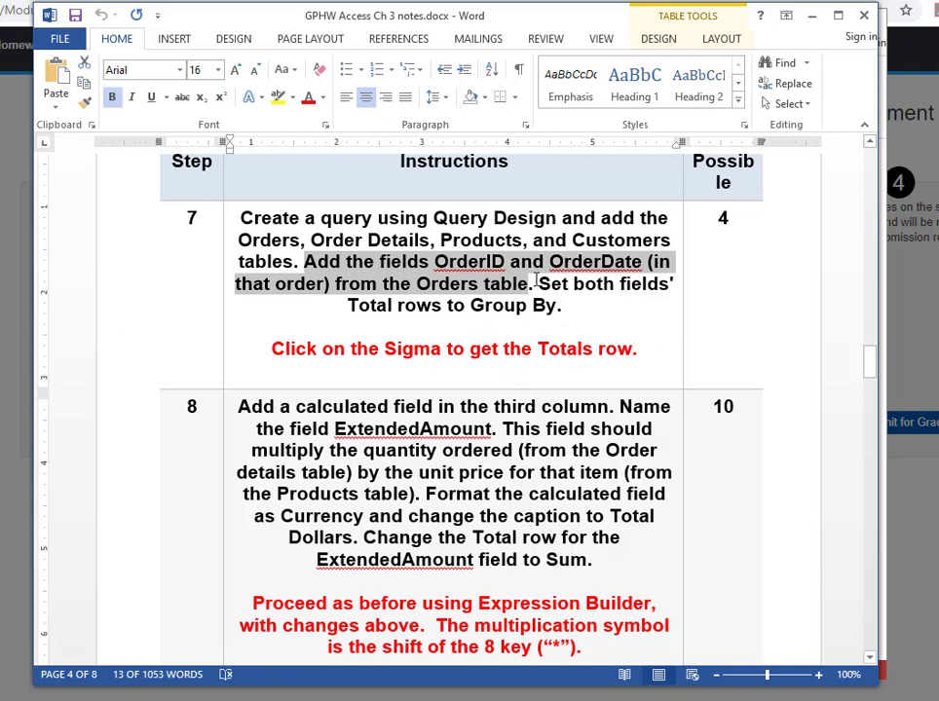
{"action": "left_click_drag", "start_coordinate": [536, 283], "coordinate": [565, 306]}
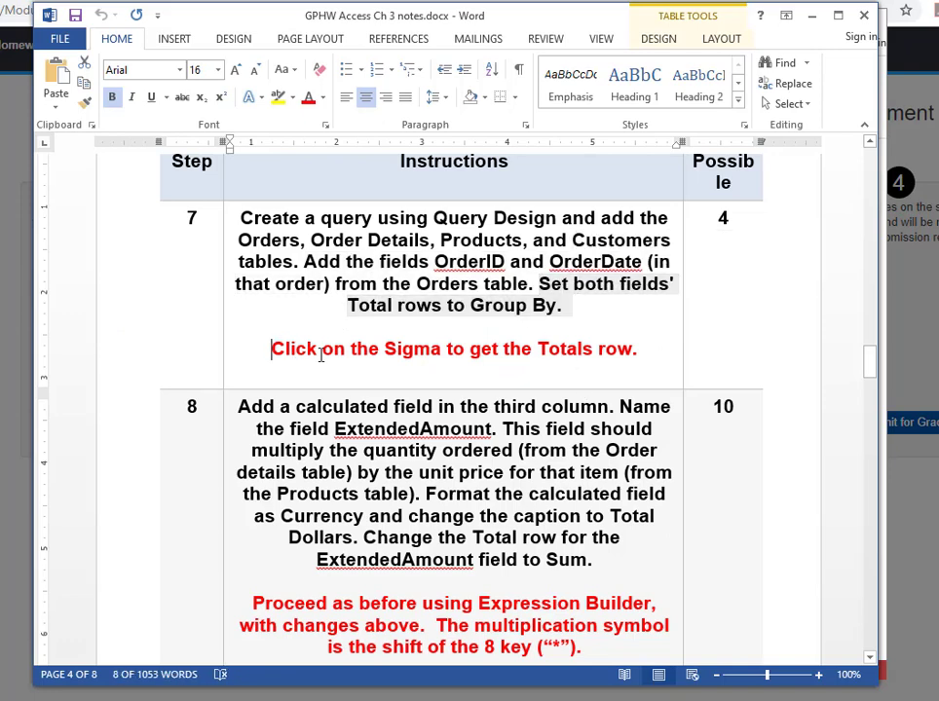
{"action": "left_click_drag", "start_coordinate": [320, 354], "coordinate": [643, 348]}
{"action": "key", "text": "alt+Tab"}
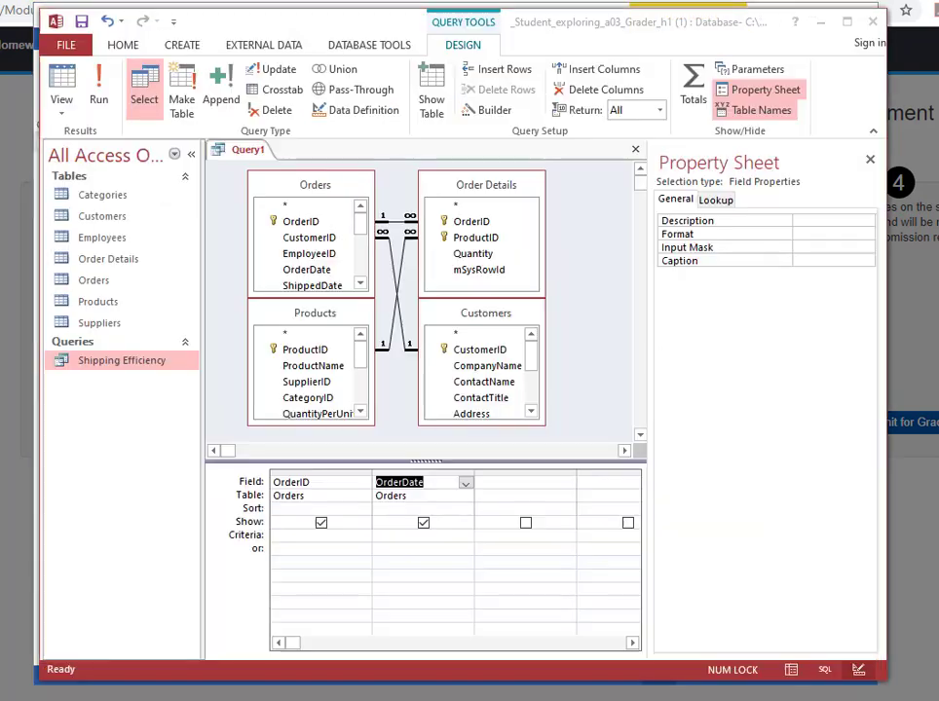
{"action": "left_click", "coordinate": [694, 86]}
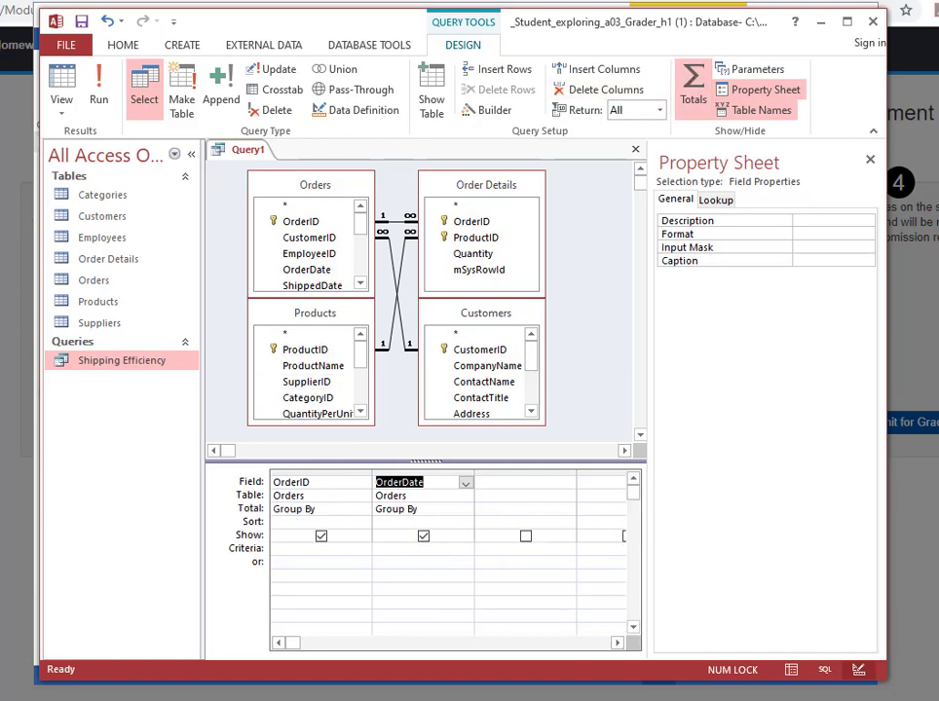
Copy the name ExtendedAmount from step 8 in Word, and in Access start the third column's expression with "ExtendedAmount:" in Expression Builder
{"action": "key", "text": "alt+Tab"}
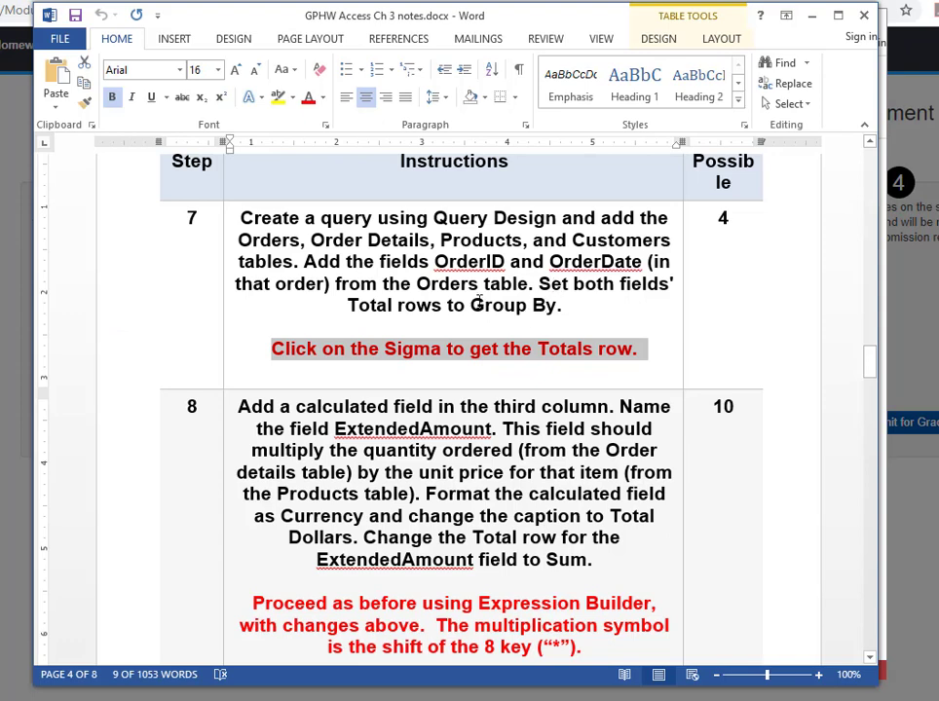
{"action": "left_click_drag", "start_coordinate": [474, 304], "coordinate": [562, 306]}
{"action": "scroll", "coordinate": [492, 383], "scroll_direction": "down", "scroll_amount": 4}
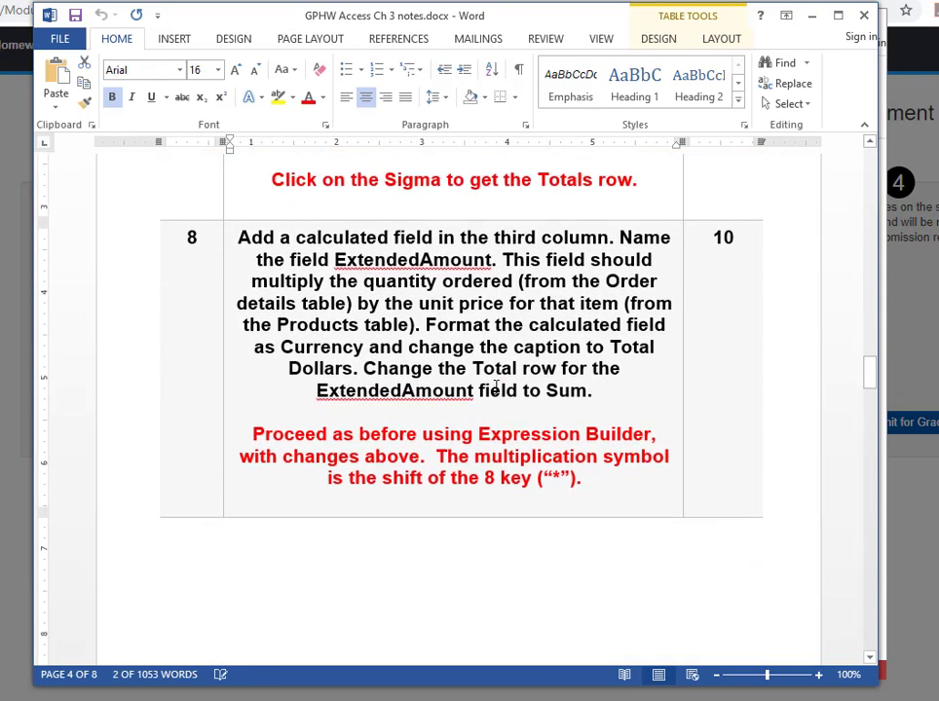
{"action": "key", "text": "alt+Tab"}
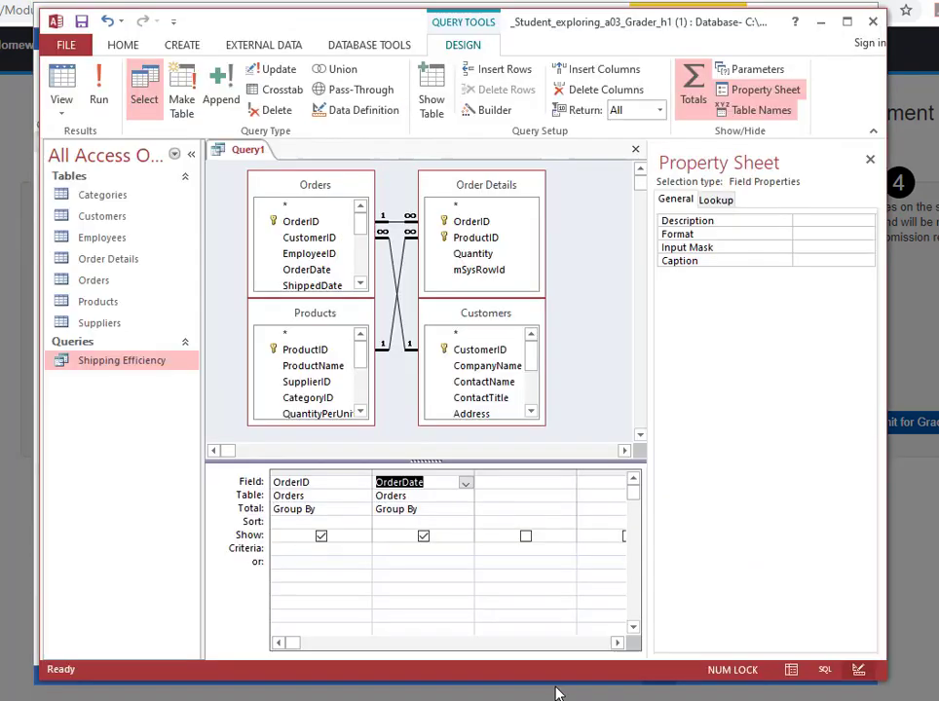
{"action": "left_click", "coordinate": [522, 481]}
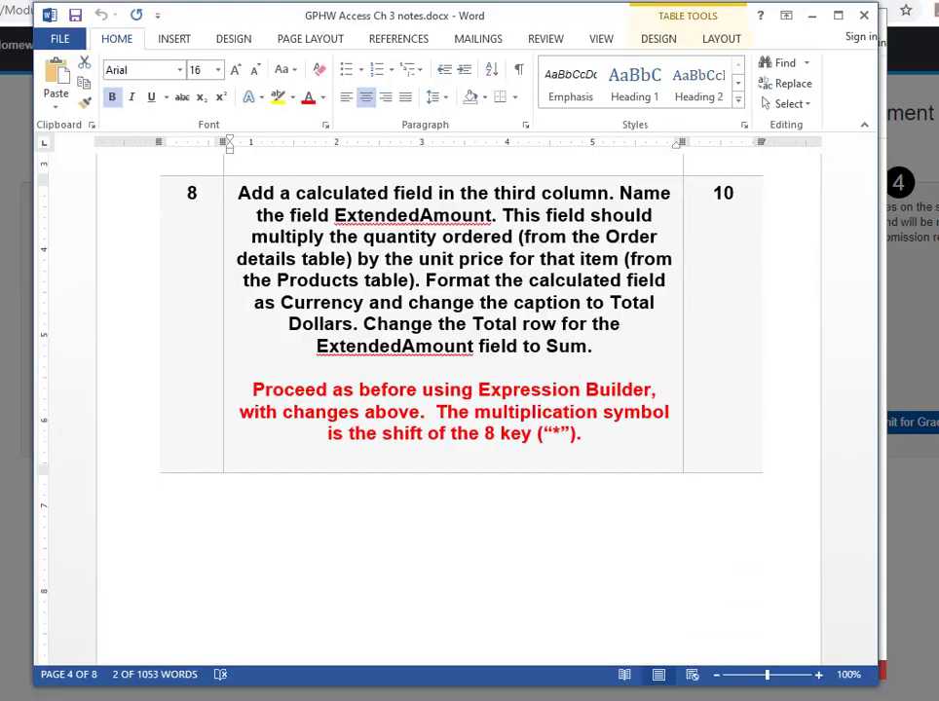
{"action": "key", "text": "alt+Tab"}
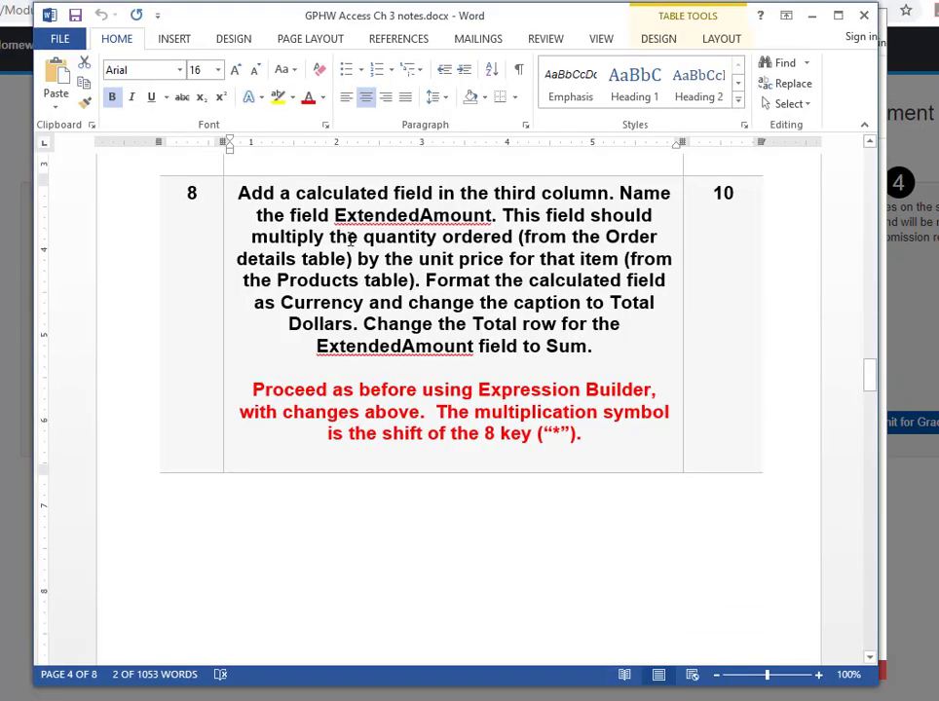
{"action": "left_click_drag", "start_coordinate": [335, 217], "coordinate": [493, 216]}
{"action": "key", "text": "ctrl+c"}
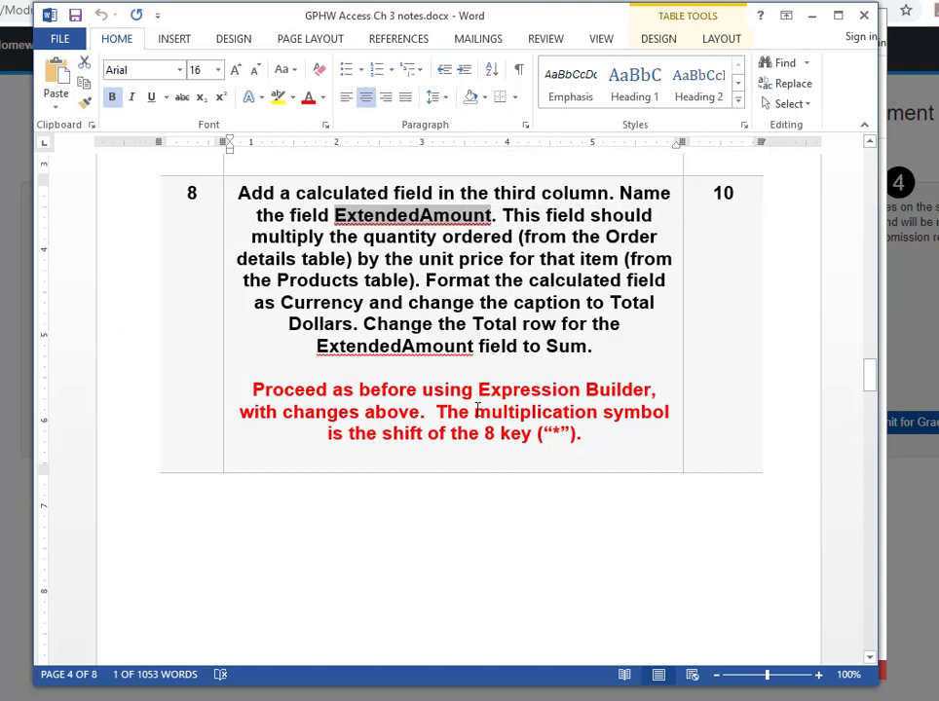
{"action": "key", "text": "alt+Tab"}
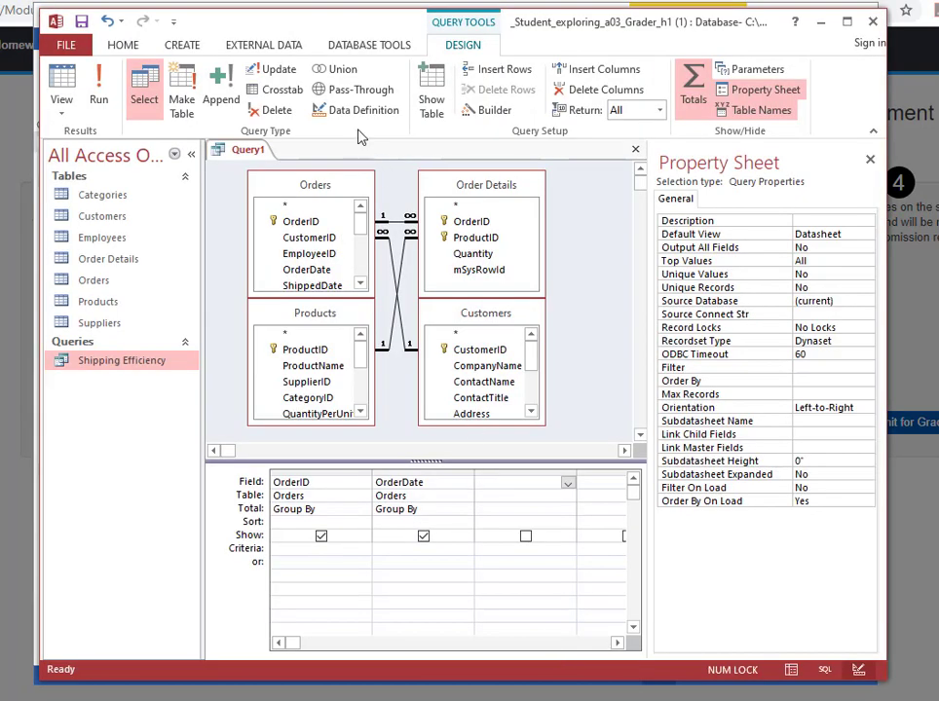
{"action": "left_click", "coordinate": [485, 110]}
{"action": "key", "text": "ctrl+v"}
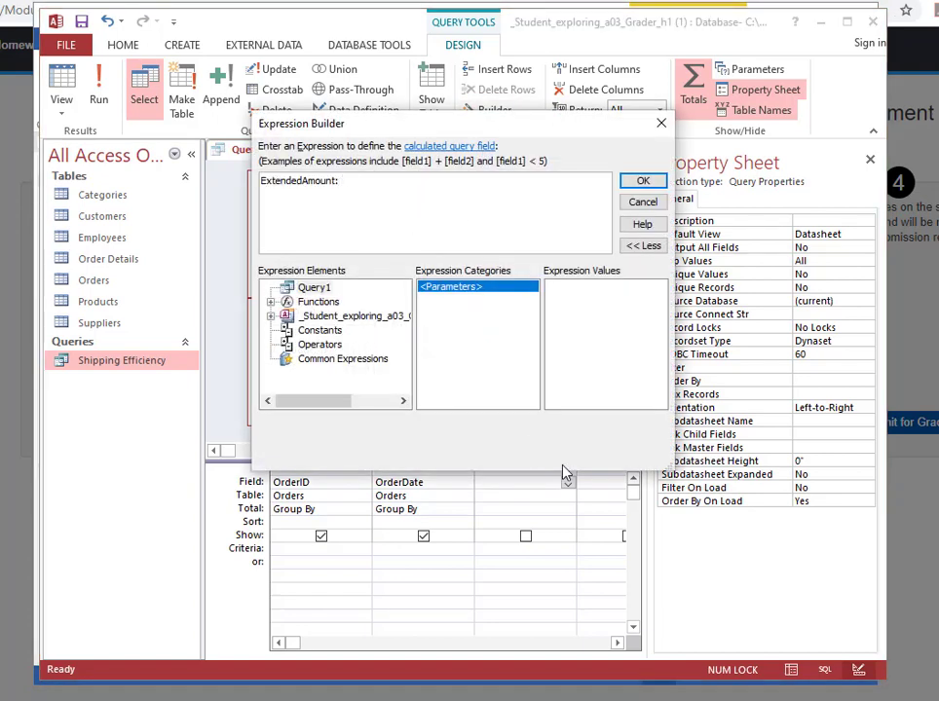
Read step 8's multiplication instruction in Word, and in Access add Quantity from the Order Details table to the ExtendedAmount expression
{"action": "key", "text": "alt+Tab"}
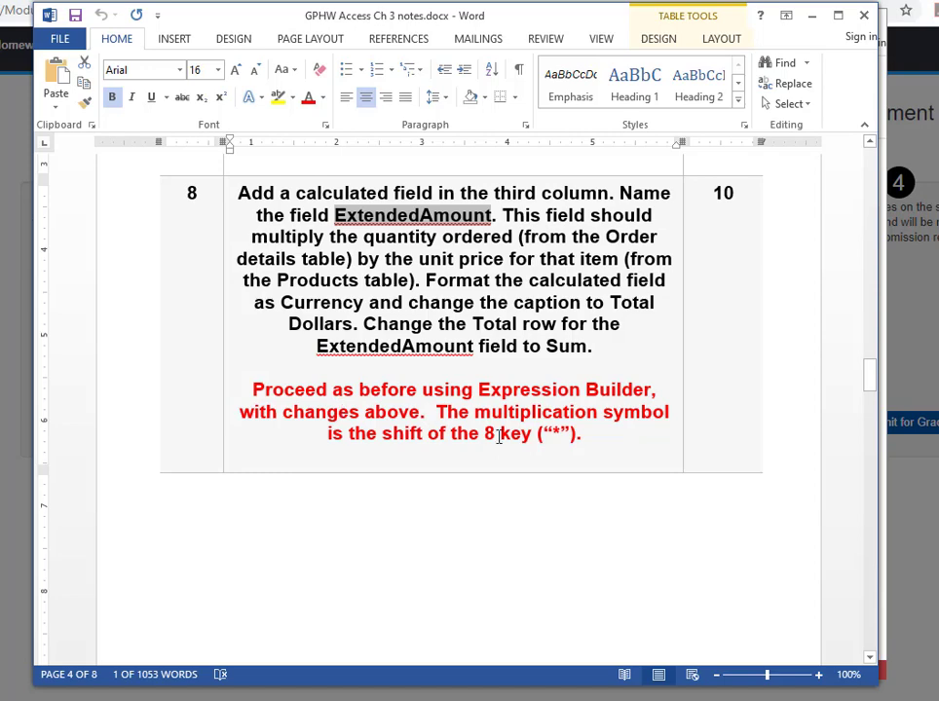
{"action": "scroll", "coordinate": [499, 438], "scroll_direction": "down", "scroll_amount": 10}
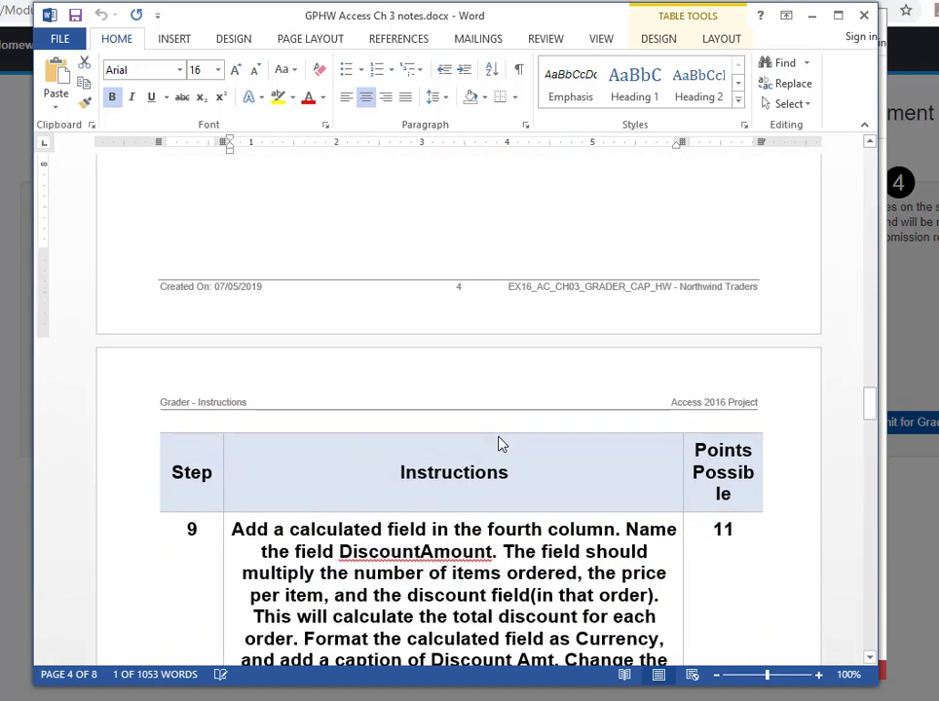
{"action": "scroll", "coordinate": [499, 444], "scroll_direction": "up", "scroll_amount": 8}
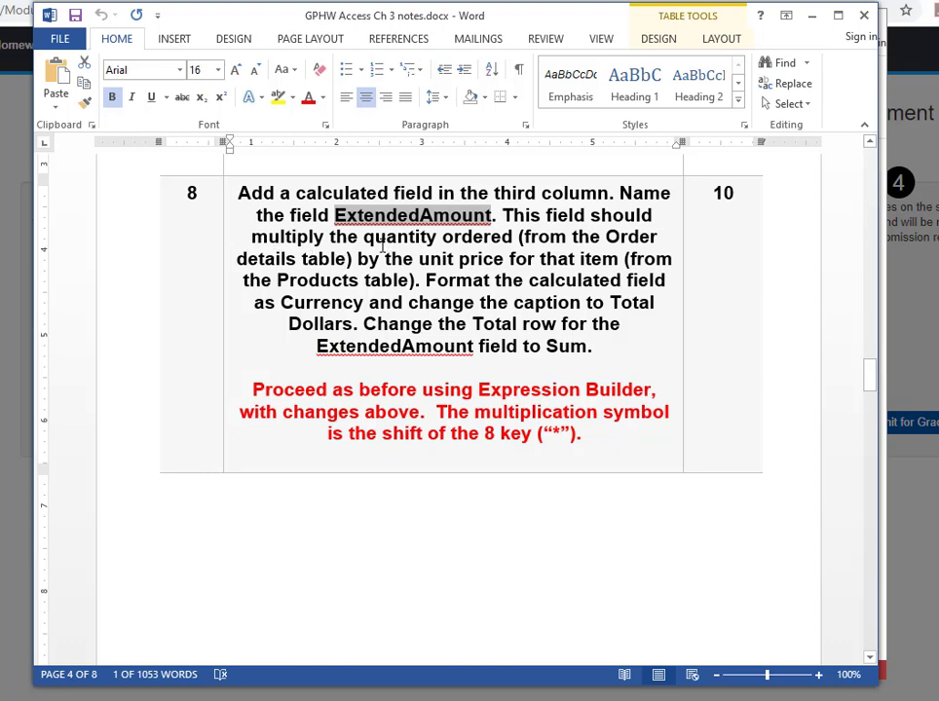
{"action": "left_click_drag", "start_coordinate": [503, 214], "coordinate": [429, 280]}
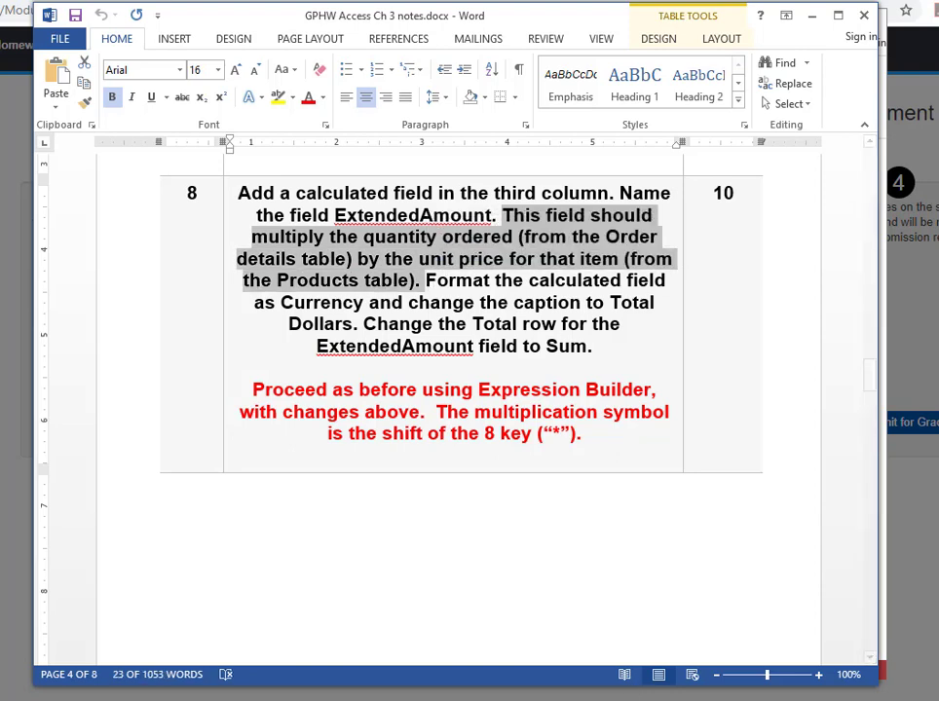
{"action": "left_click", "coordinate": [591, 681]}
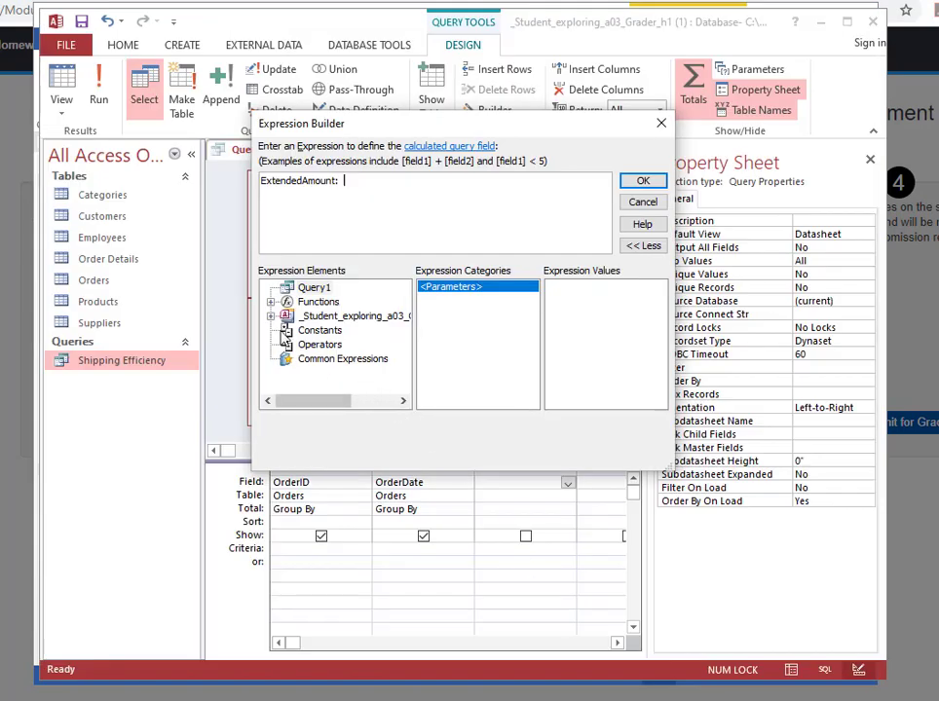
{"action": "left_click", "coordinate": [272, 317]}
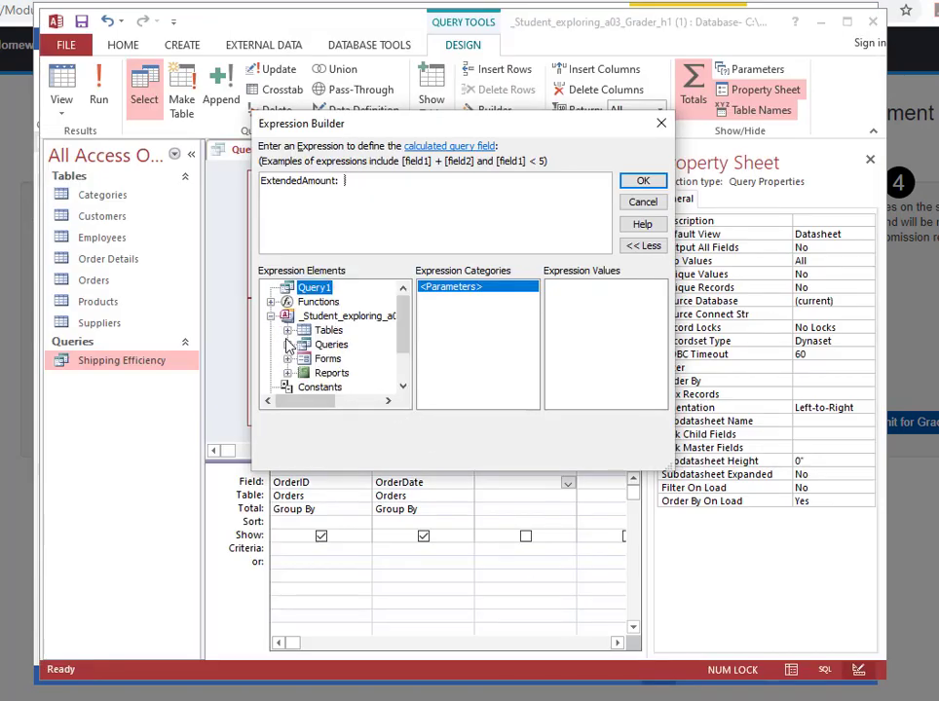
{"action": "left_click", "coordinate": [287, 331]}
{"action": "left_click", "coordinate": [356, 345]}
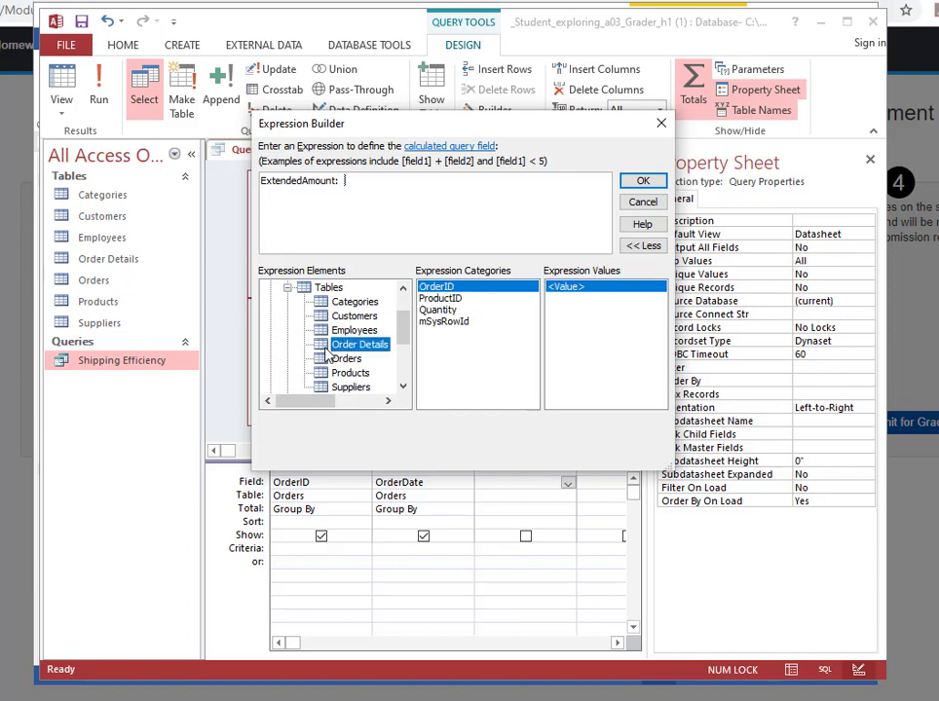
{"action": "double_click", "coordinate": [435, 310]}
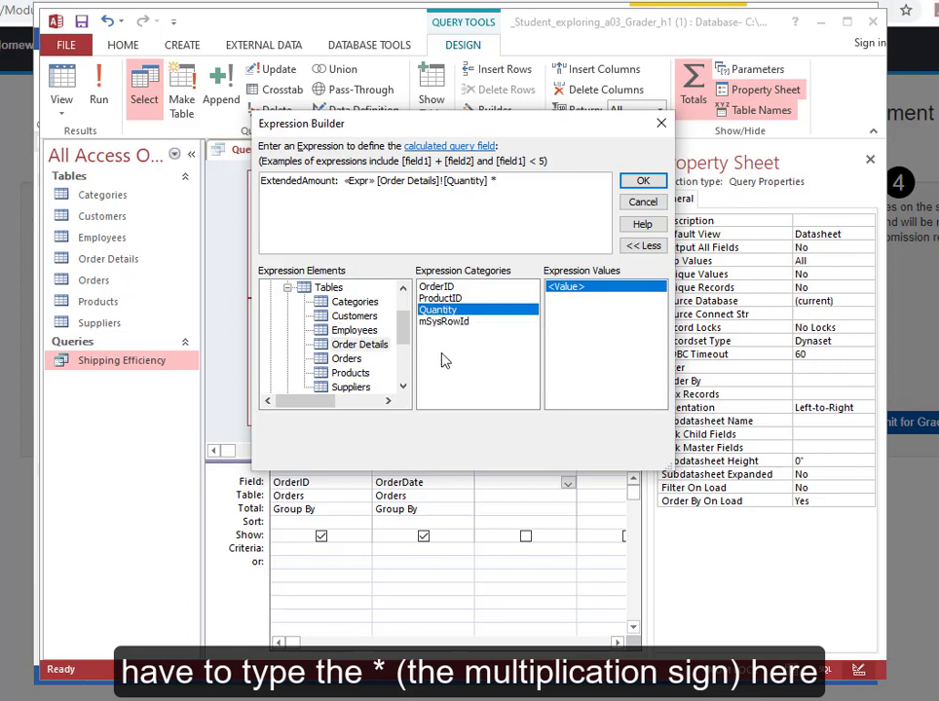
Complete the expression as [Order Details]![Quantity] * [Products]![UnitPrice], remove the «Expr» placeholder, and accept it
{"action": "left_click", "coordinate": [352, 376]}
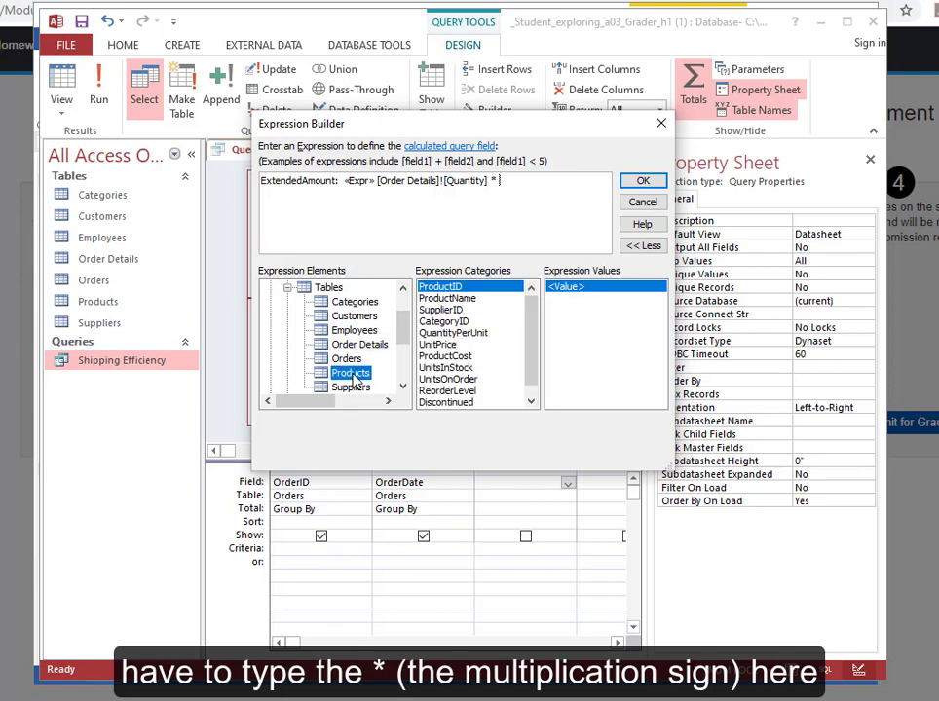
{"action": "double_click", "coordinate": [438, 344]}
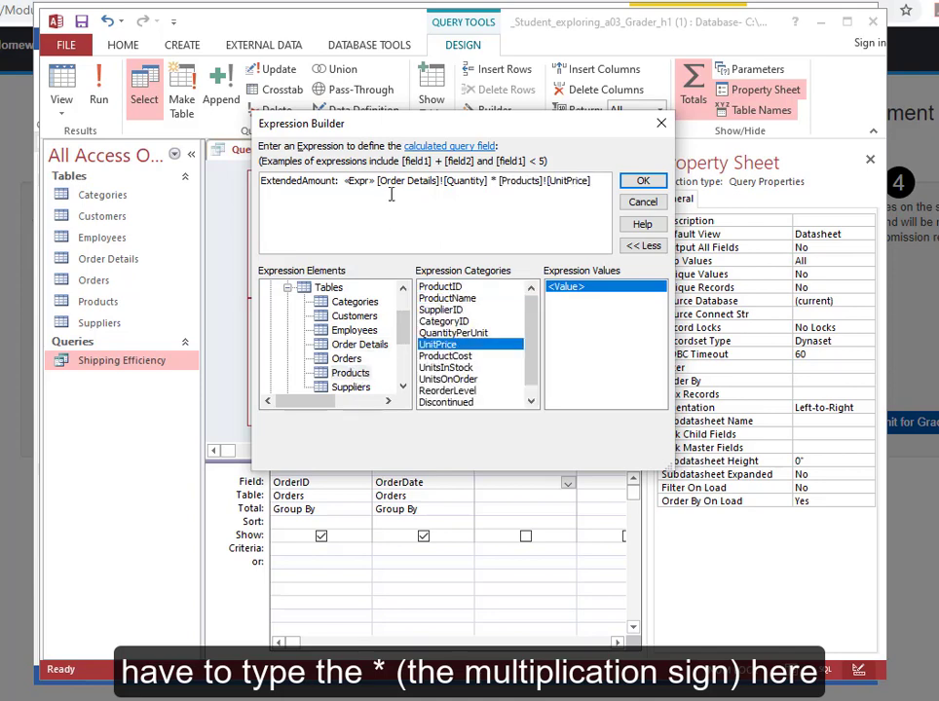
{"action": "left_click", "coordinate": [360, 180]}
{"action": "key", "text": "Delete"}
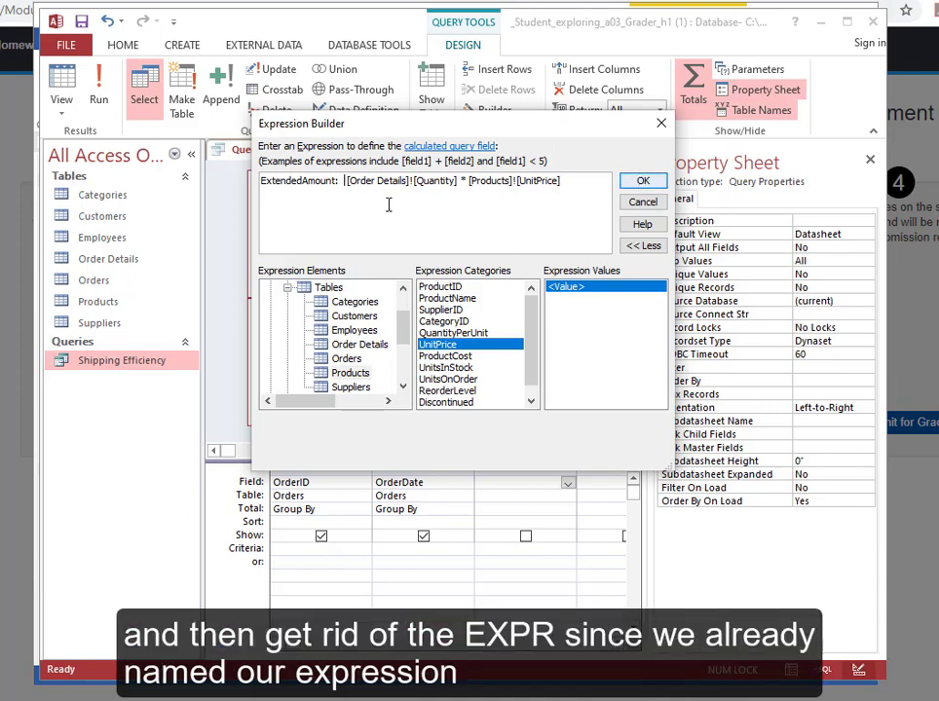
{"action": "left_click", "coordinate": [641, 182]}
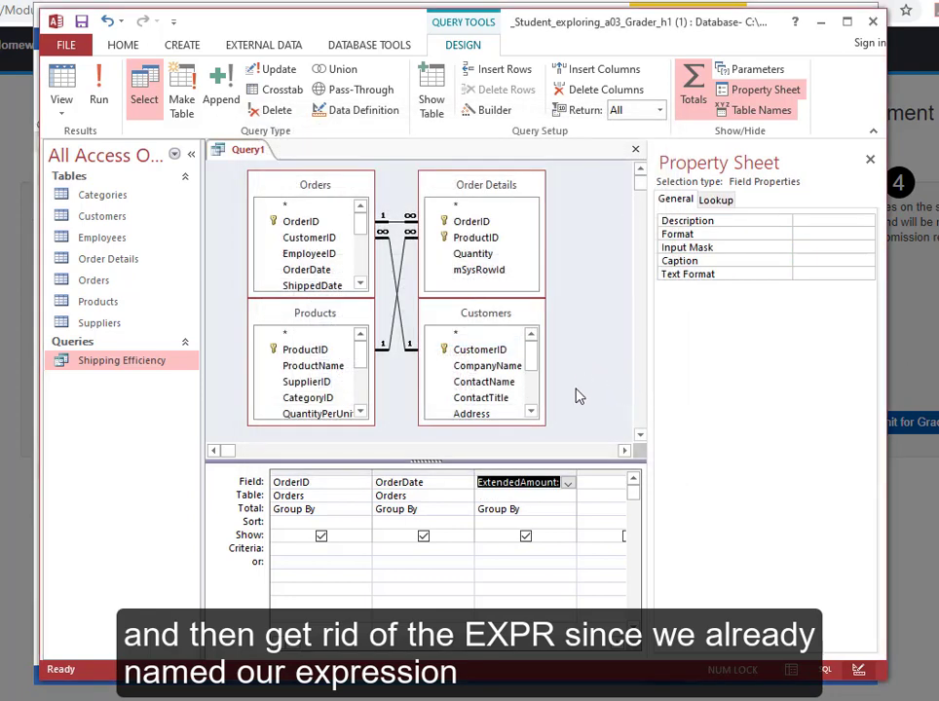
Read step 8's format instruction in Word, and in Access set the ExtendedAmount field's format to Currency
{"action": "key", "text": "alt+Tab"}
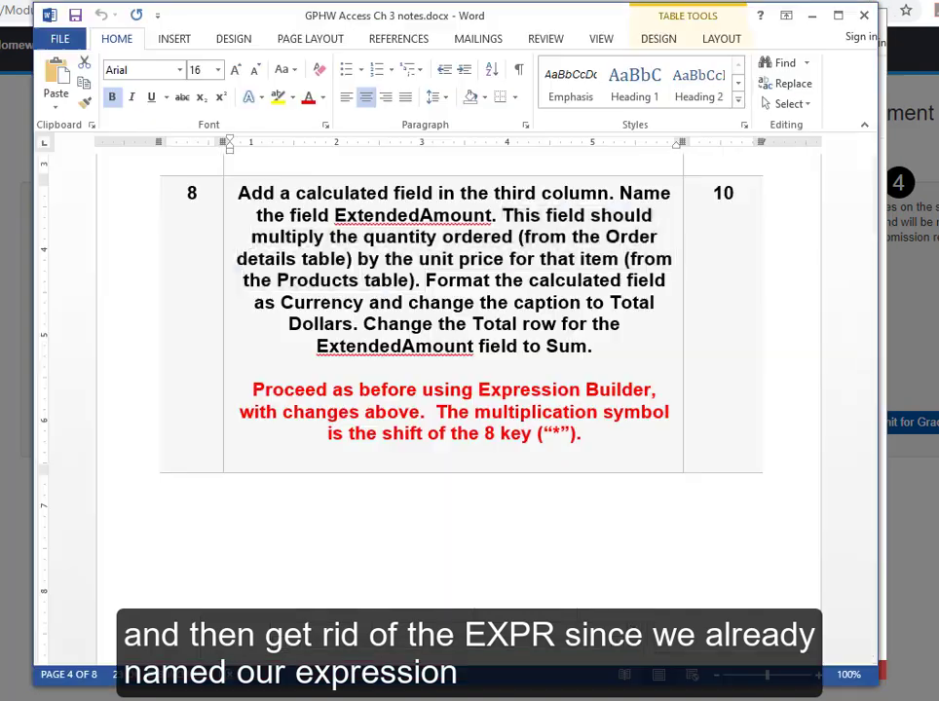
{"action": "left_click", "coordinate": [426, 280]}
{"action": "left_click_drag", "start_coordinate": [462, 295], "coordinate": [466, 297]}
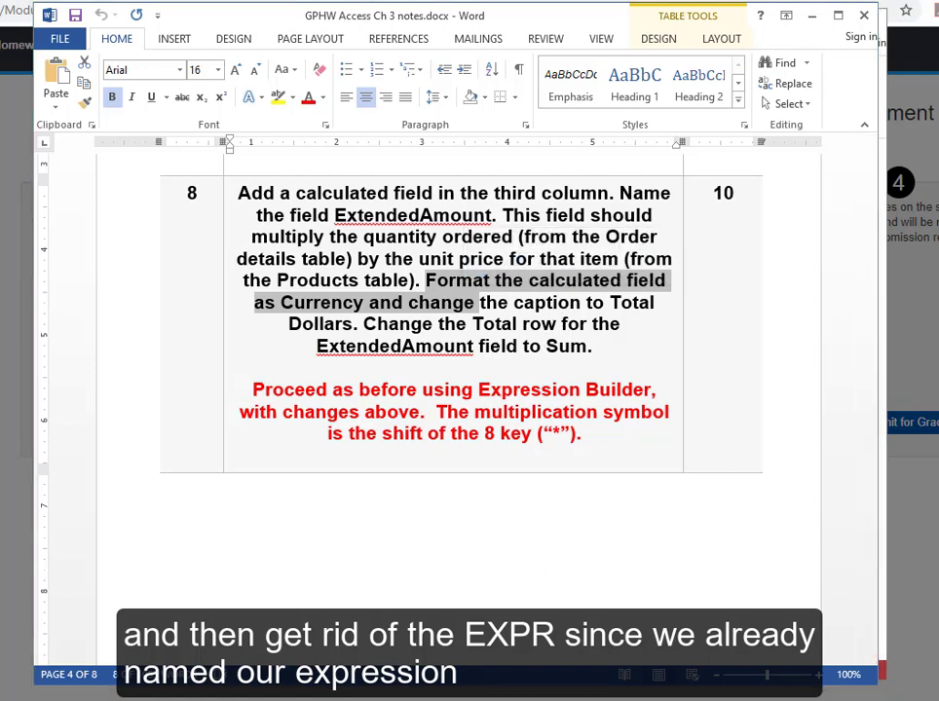
{"action": "key", "text": "alt+Tab"}
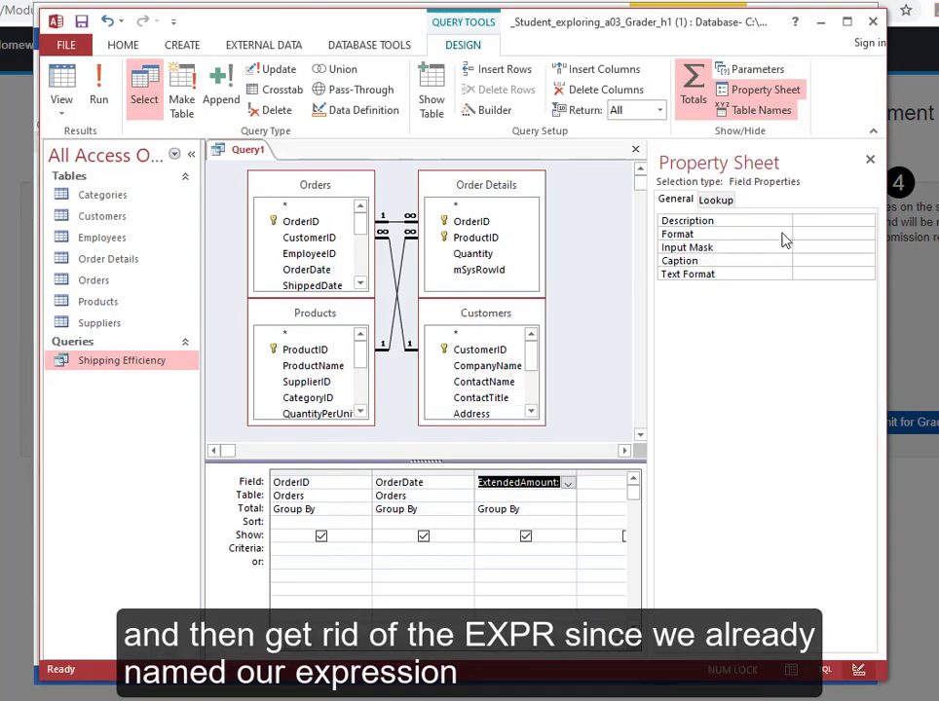
{"action": "left_click", "coordinate": [848, 233]}
{"action": "left_click", "coordinate": [864, 234]}
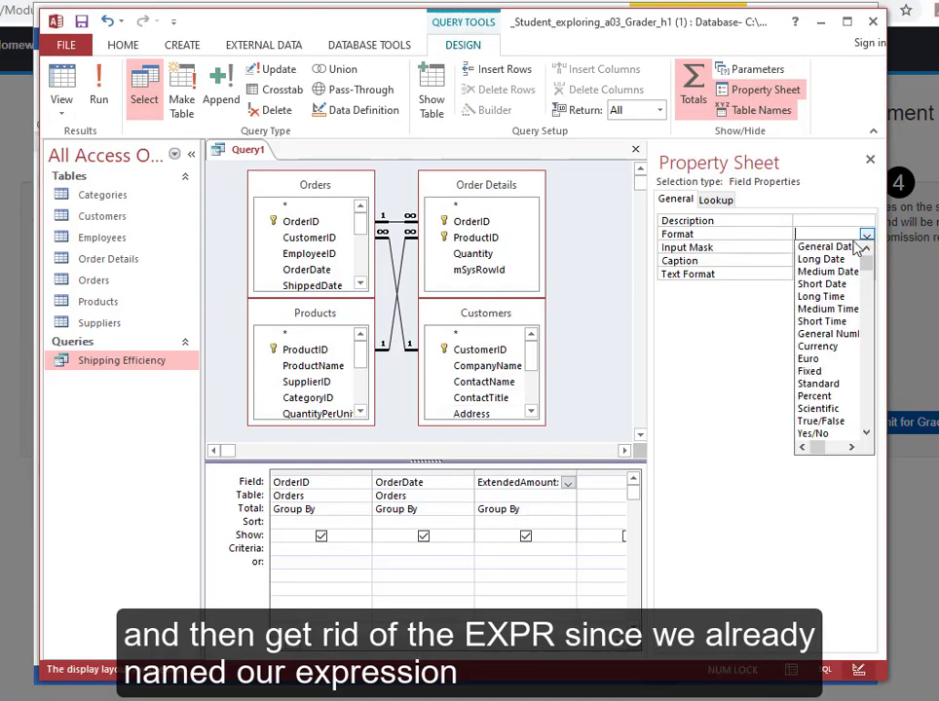
{"action": "left_click", "coordinate": [818, 347]}
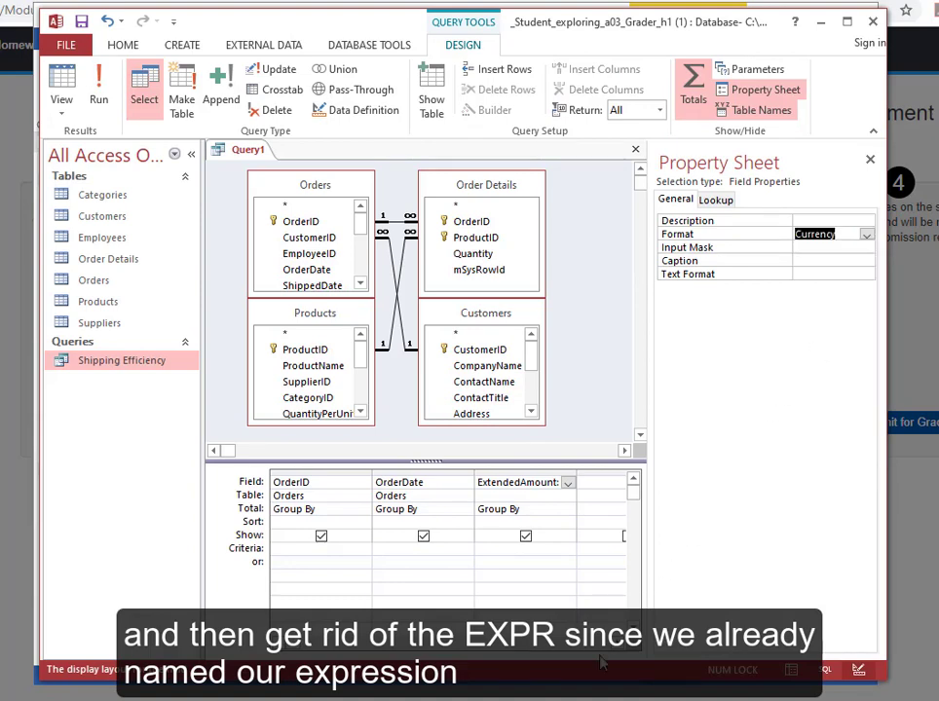
Copy the caption text from step 8 in Word, and in Access set the ExtendedAmount field's caption to Total Dollars
{"action": "key", "text": "alt+Tab"}
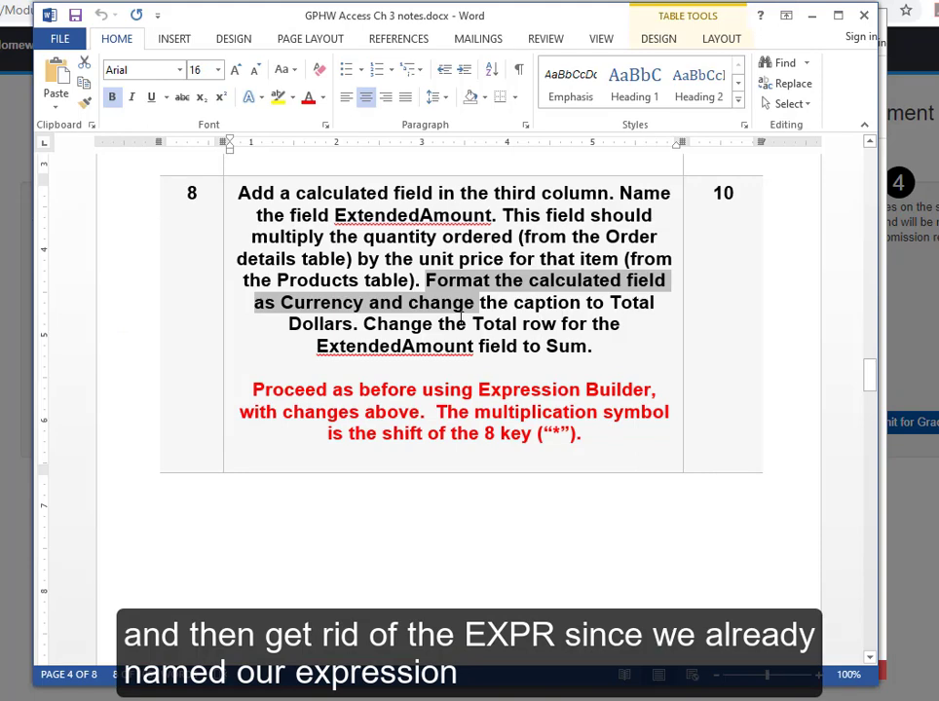
{"action": "left_click_drag", "start_coordinate": [610, 304], "coordinate": [355, 329]}
{"action": "key", "text": "ctrl+c"}
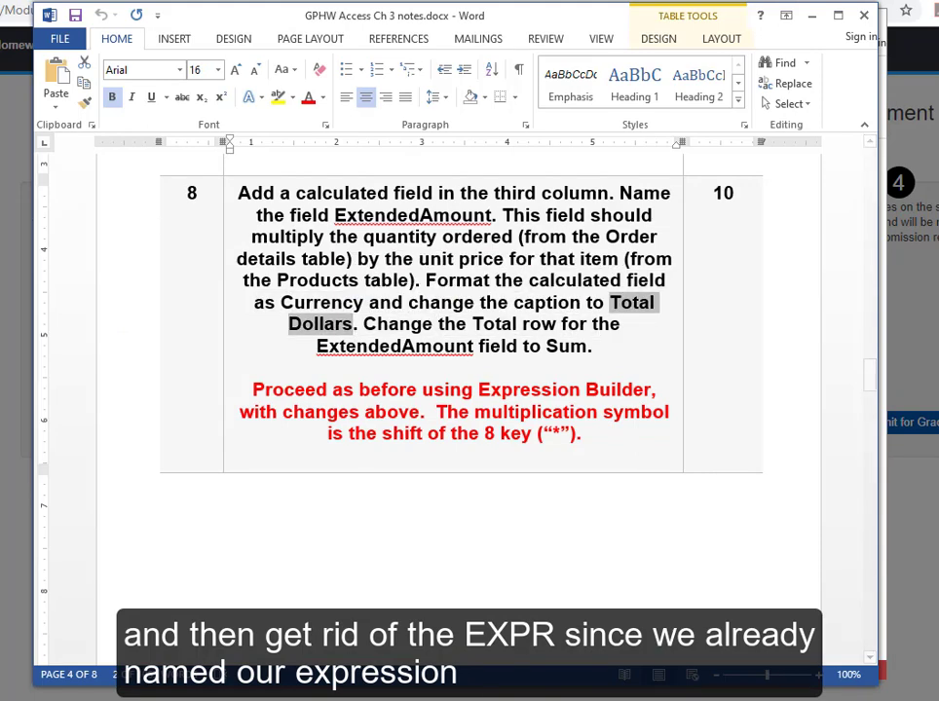
{"action": "key", "text": "alt+Tab"}
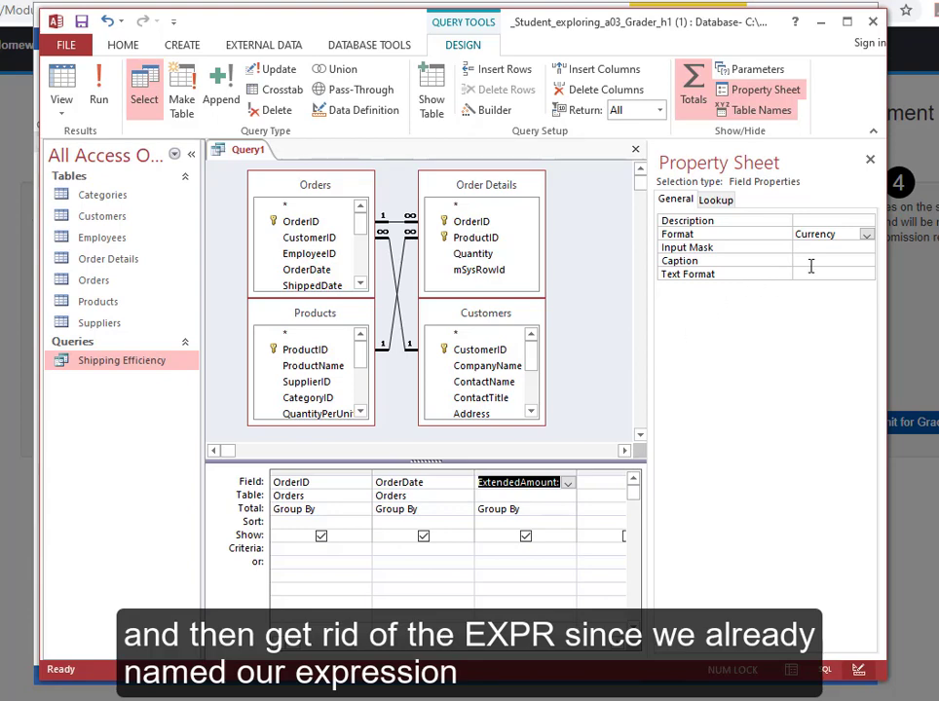
{"action": "left_click", "coordinate": [811, 260]}
{"action": "key", "text": "ctrl+v"}
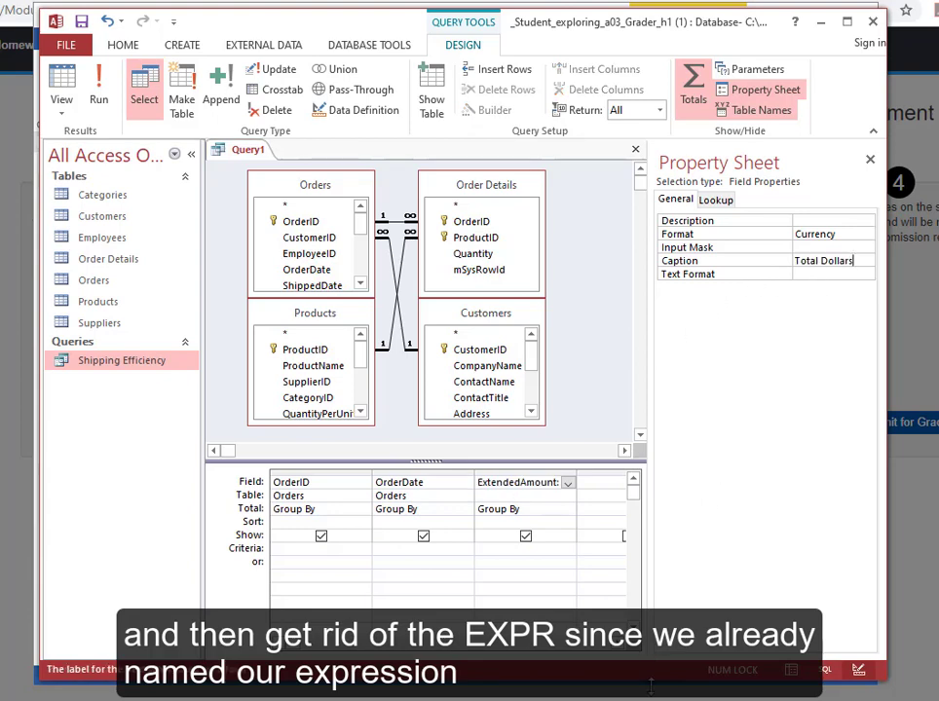
Read step 8's Total row instruction in Word, and in Access set the ExtendedAmount field's Total to Sum
{"action": "key", "text": "alt+Tab"}
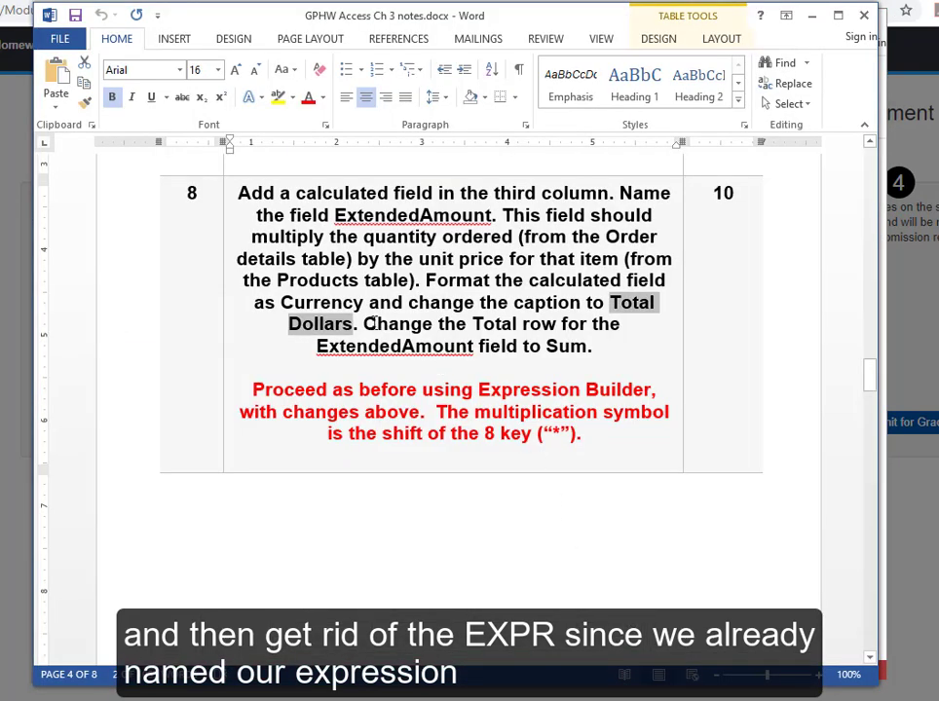
{"action": "left_click_drag", "start_coordinate": [365, 325], "coordinate": [600, 347]}
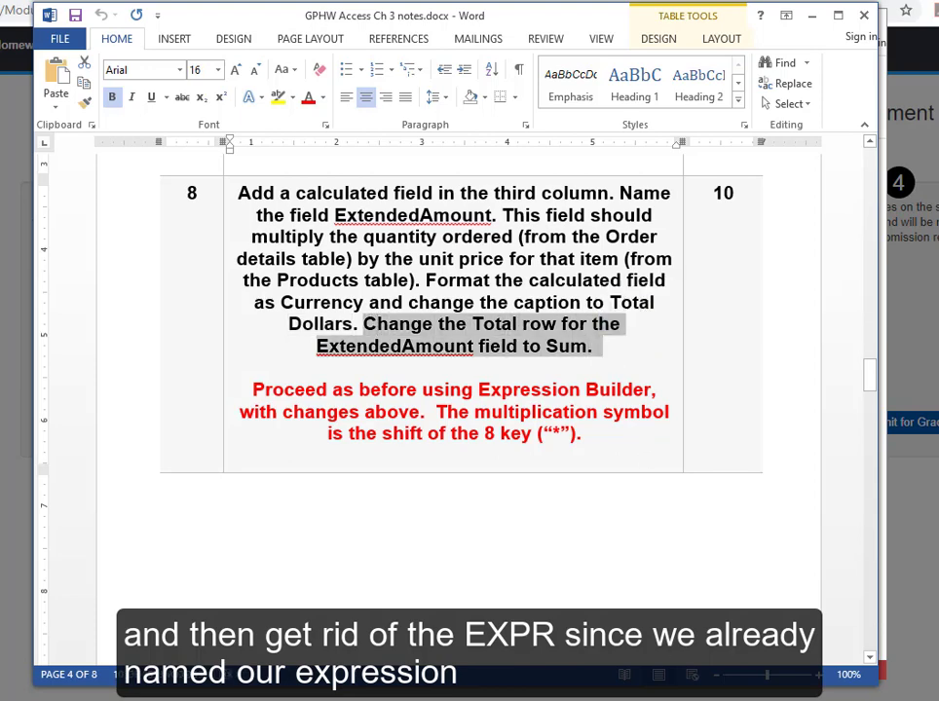
{"action": "key", "text": "alt+Tab"}
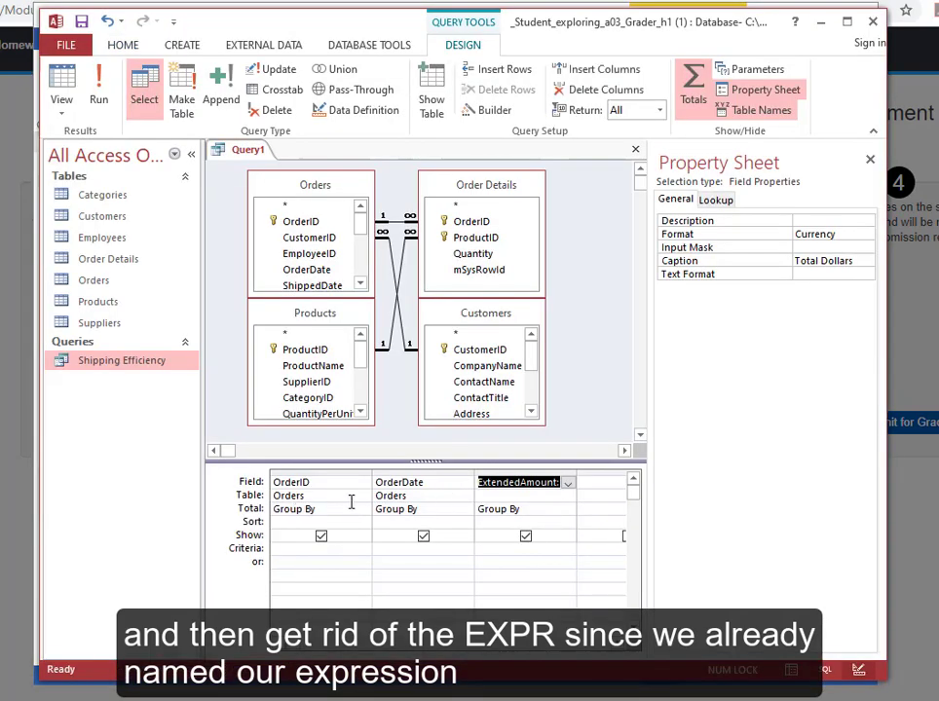
{"action": "left_click", "coordinate": [528, 510]}
{"action": "left_click", "coordinate": [568, 511]}
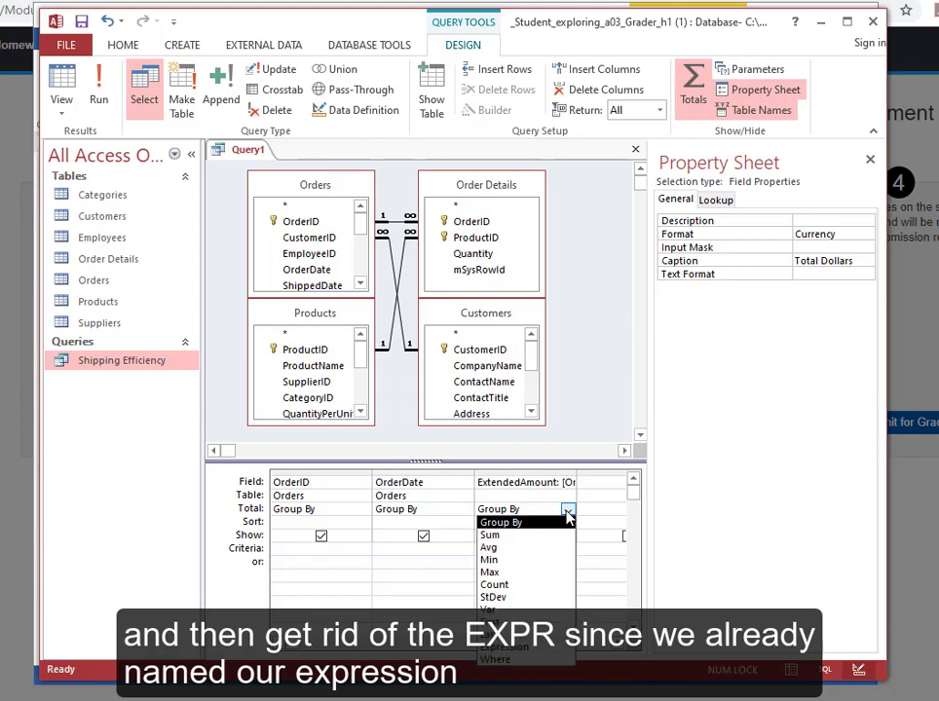
{"action": "left_click", "coordinate": [546, 534]}
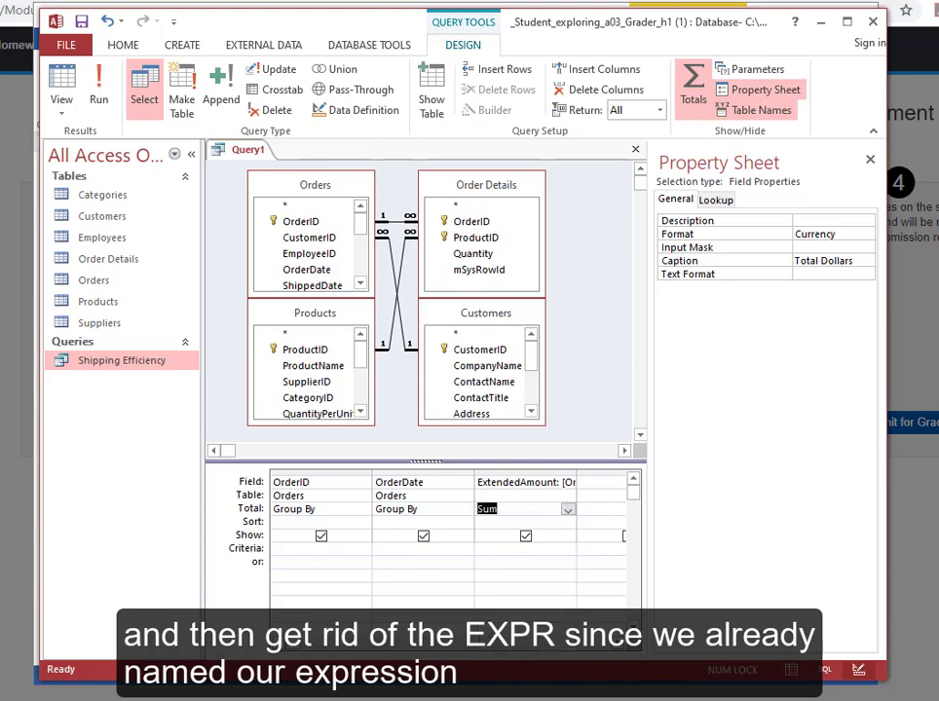
Find step 9's instructions in Word, and in Access open Expression Builder for the empty fourth column of the query grid
{"action": "key", "text": "alt+Tab"}
{"action": "left_click", "coordinate": [506, 325], "text": "ctrl"}
{"action": "scroll", "coordinate": [503, 321], "scroll_direction": "down", "scroll_amount": 2}
{"action": "scroll", "coordinate": [503, 322], "scroll_direction": "down", "scroll_amount": 10}
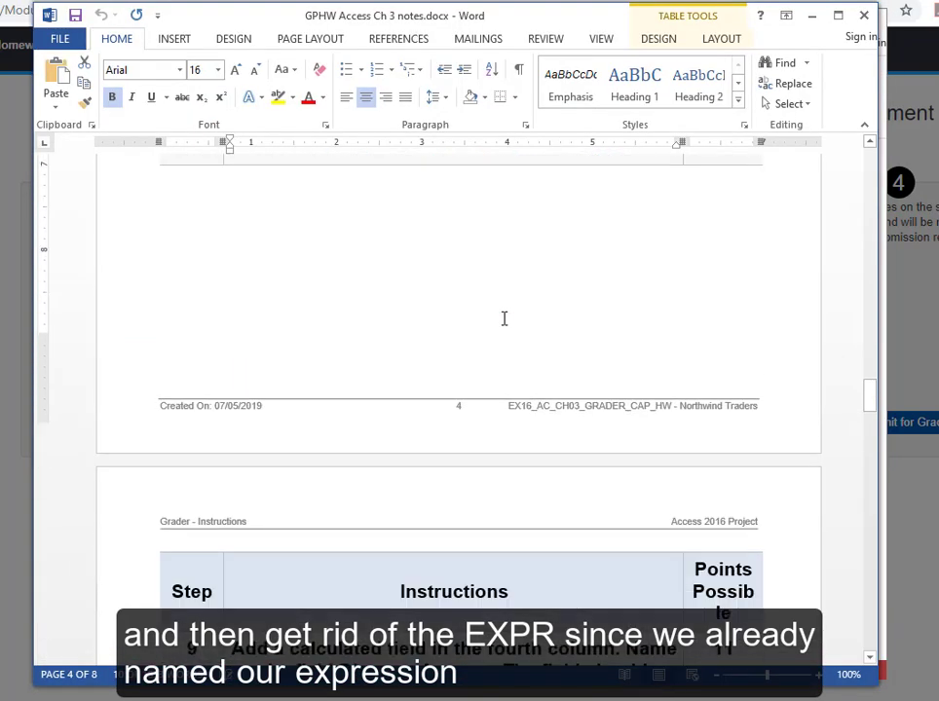
{"action": "scroll", "coordinate": [503, 320], "scroll_direction": "down", "scroll_amount": 1}
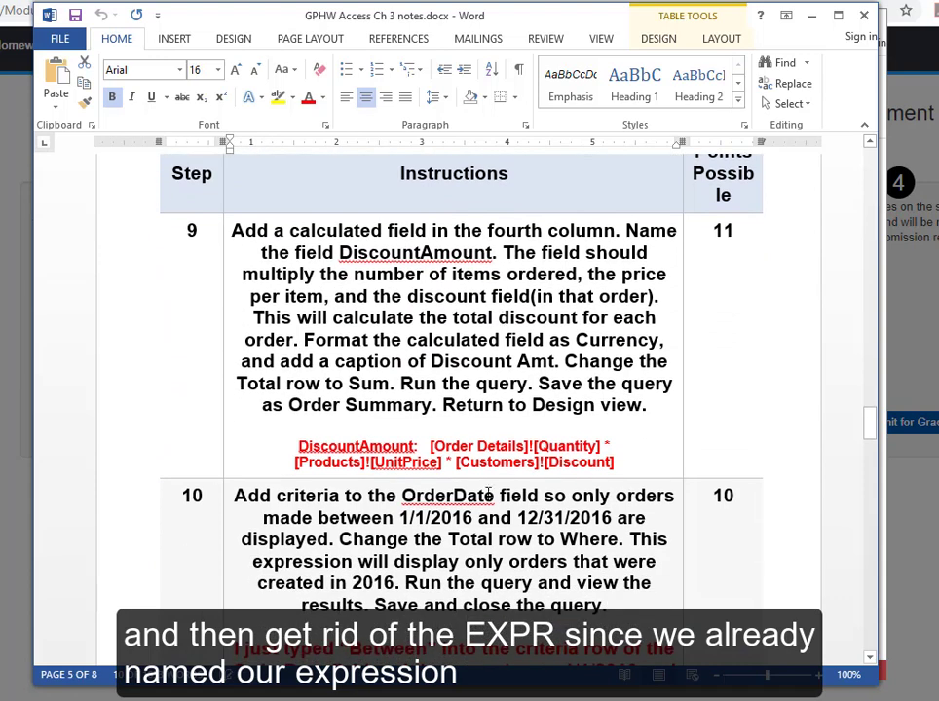
{"action": "key", "text": "alt+Tab"}
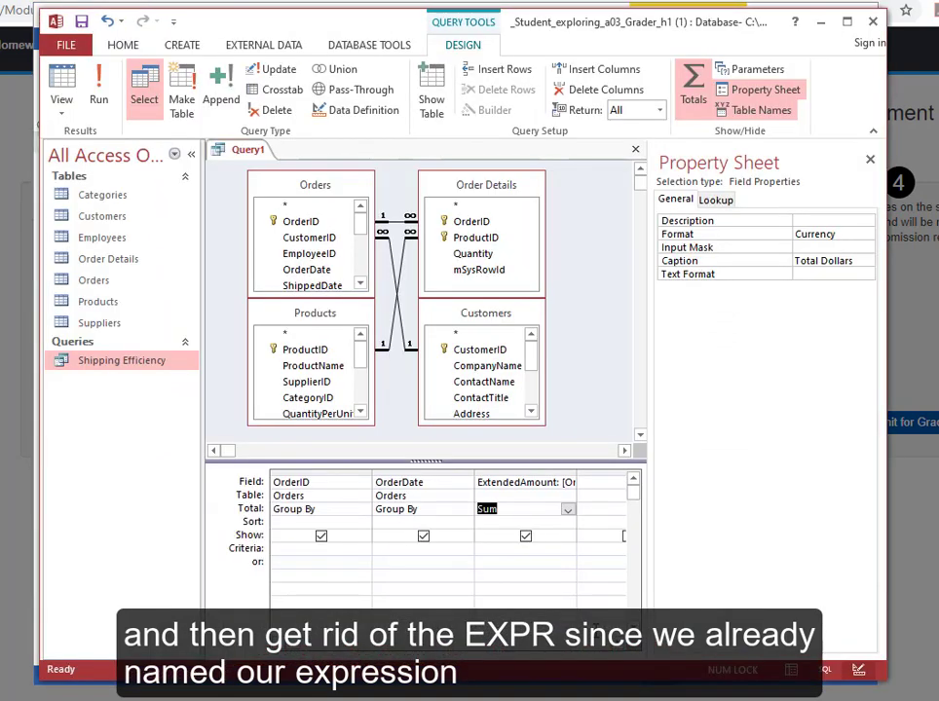
{"action": "scroll", "coordinate": [419, 538], "scroll_direction": "down", "scroll_amount": 2}
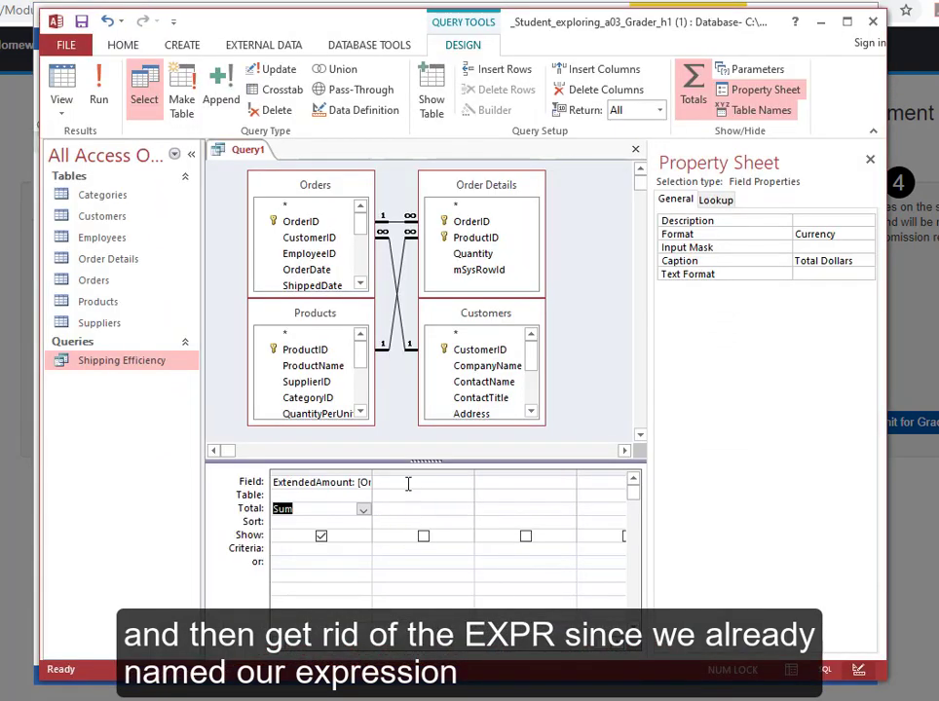
{"action": "left_click", "coordinate": [408, 483]}
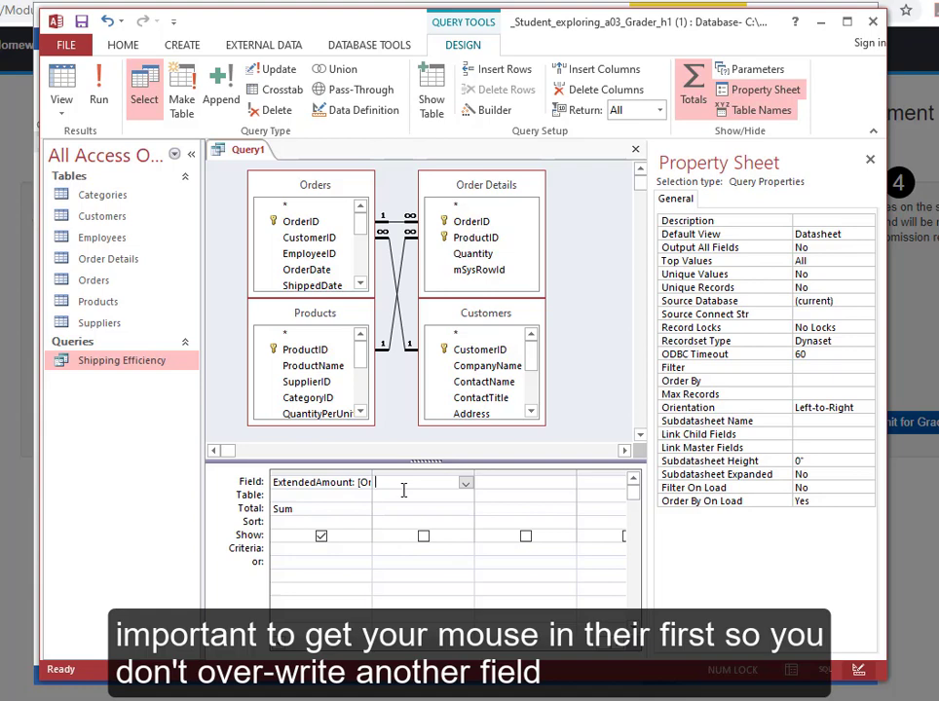
{"action": "left_click", "coordinate": [477, 113]}
Copy the name DiscountAmount from step 9 in Word, and in Access start the fourth column's expression with "DiscountAmount:"
{"action": "key", "text": "alt+Tab"}
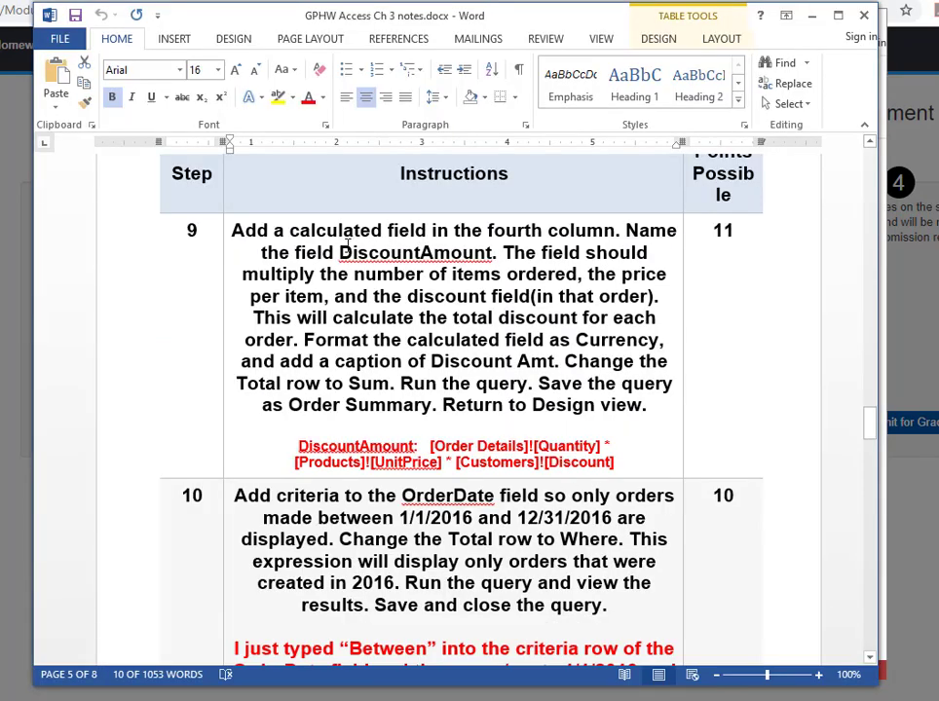
{"action": "left_click_drag", "start_coordinate": [353, 254], "coordinate": [495, 253]}
{"action": "key", "text": "ctrl+c"}
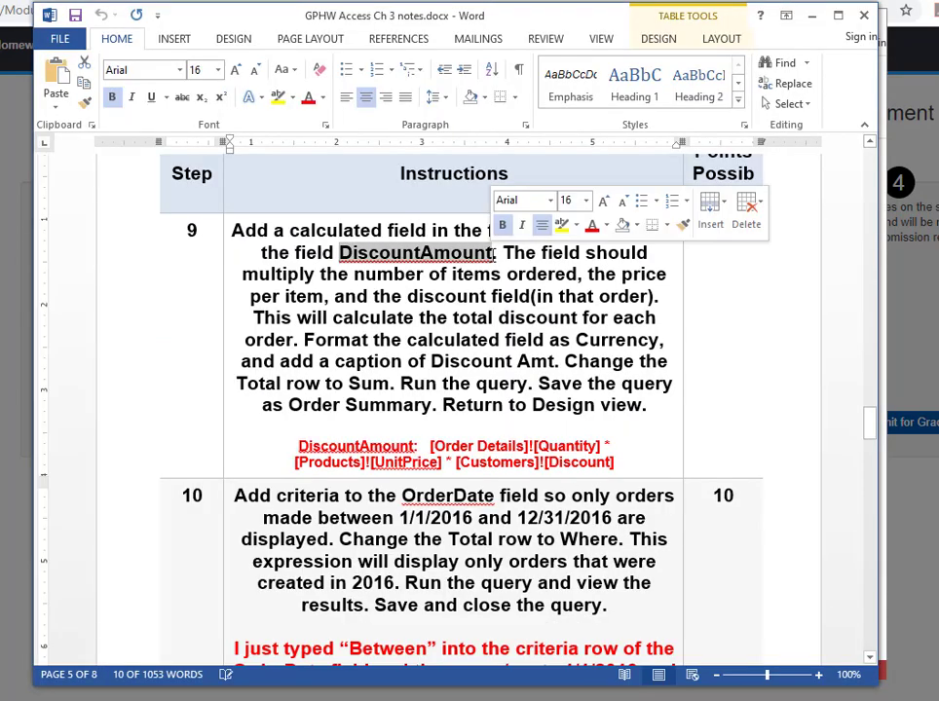
{"action": "key", "text": "alt+Tab"}
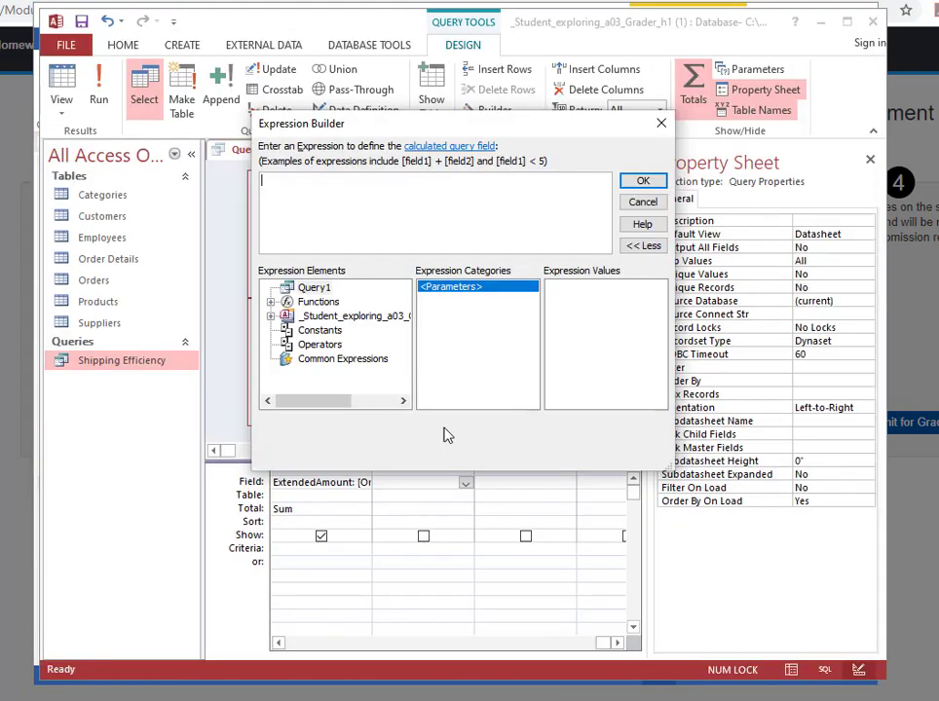
{"action": "key", "text": "ctrl+v"}
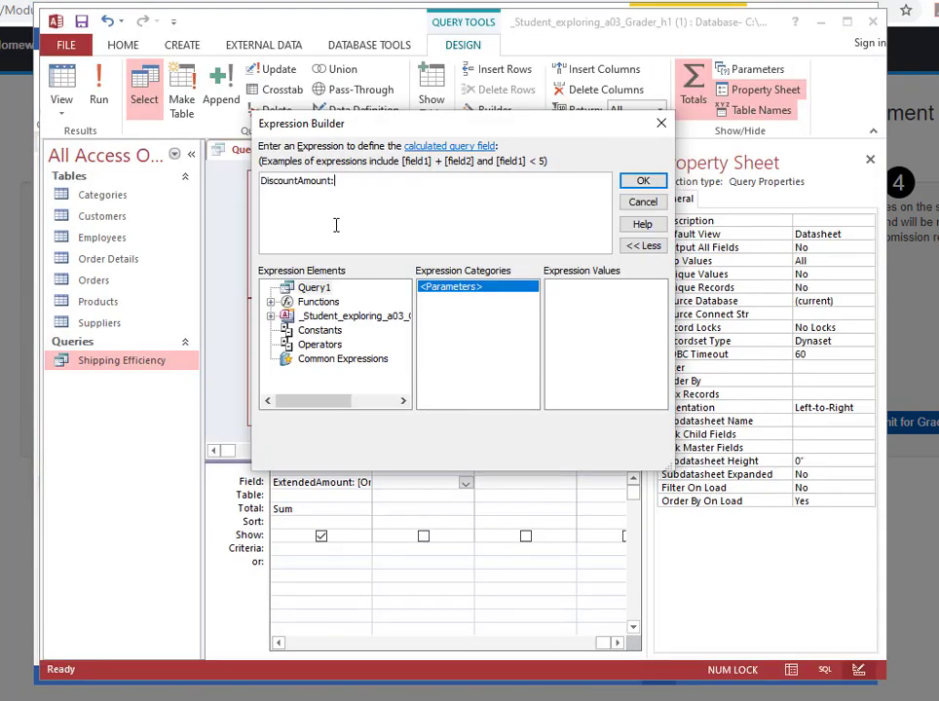
Copy step 9's full DiscountAmount formula in Word, and in Access add it to the fourth column's expression and accept it
{"action": "type", "text": ":"}
{"action": "key", "text": "alt+Tab"}
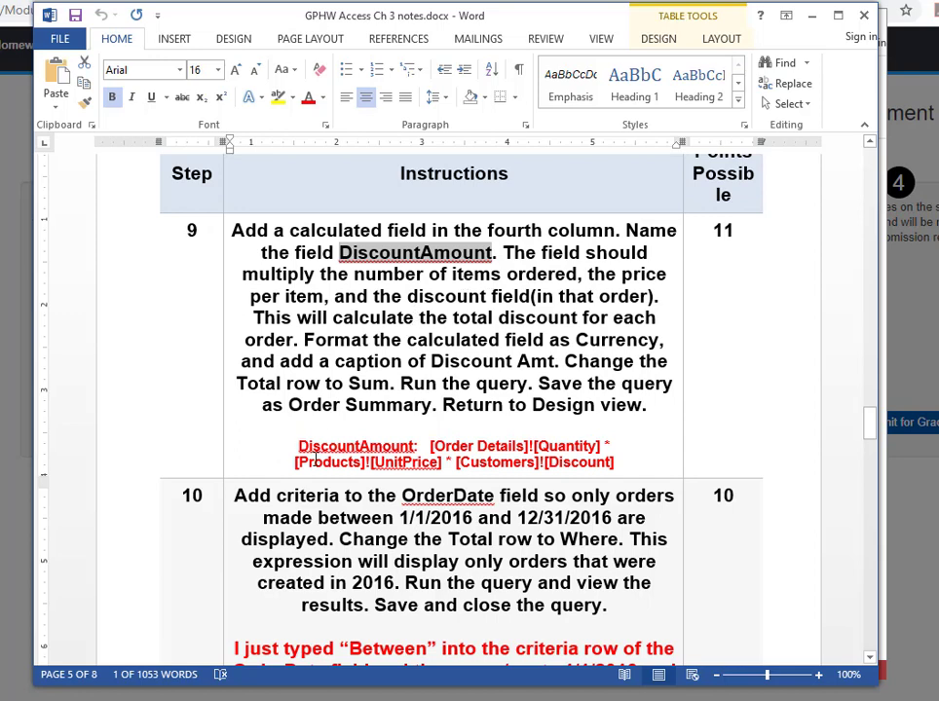
{"action": "left_click_drag", "start_coordinate": [298, 446], "coordinate": [629, 472]}
{"action": "key", "text": "ctrl+c"}
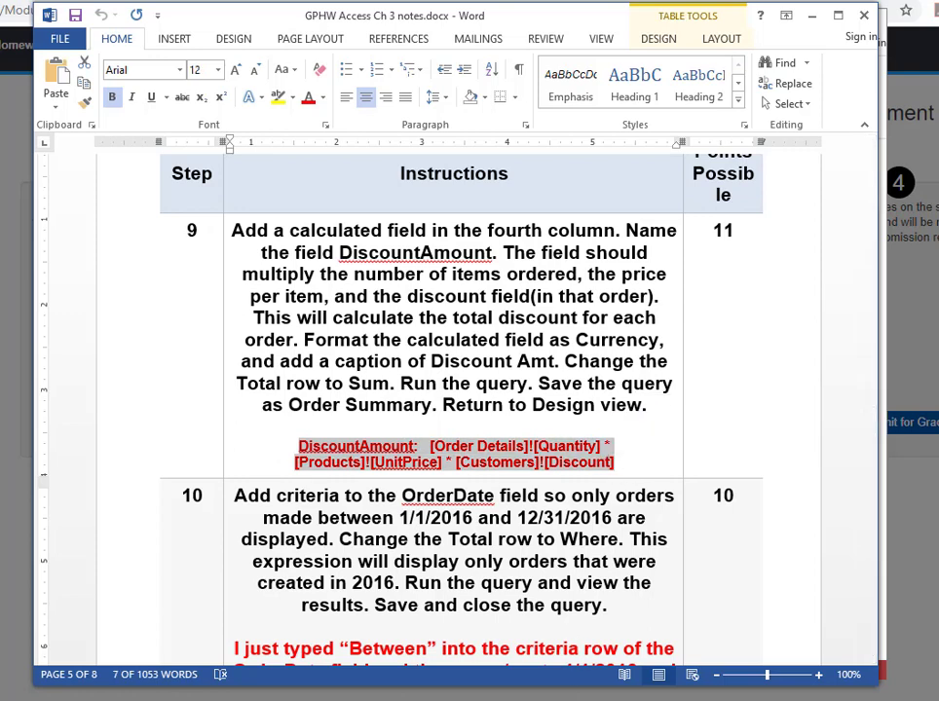
{"action": "key", "text": "alt+Tab"}
{"action": "key", "text": "ctrl+v"}
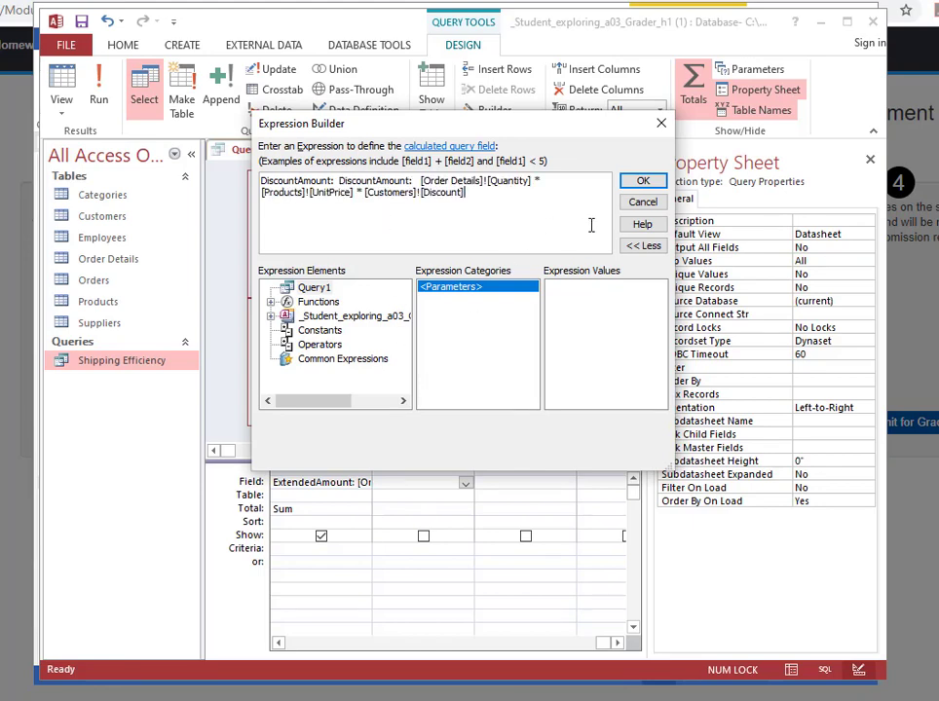
{"action": "left_click", "coordinate": [642, 183]}
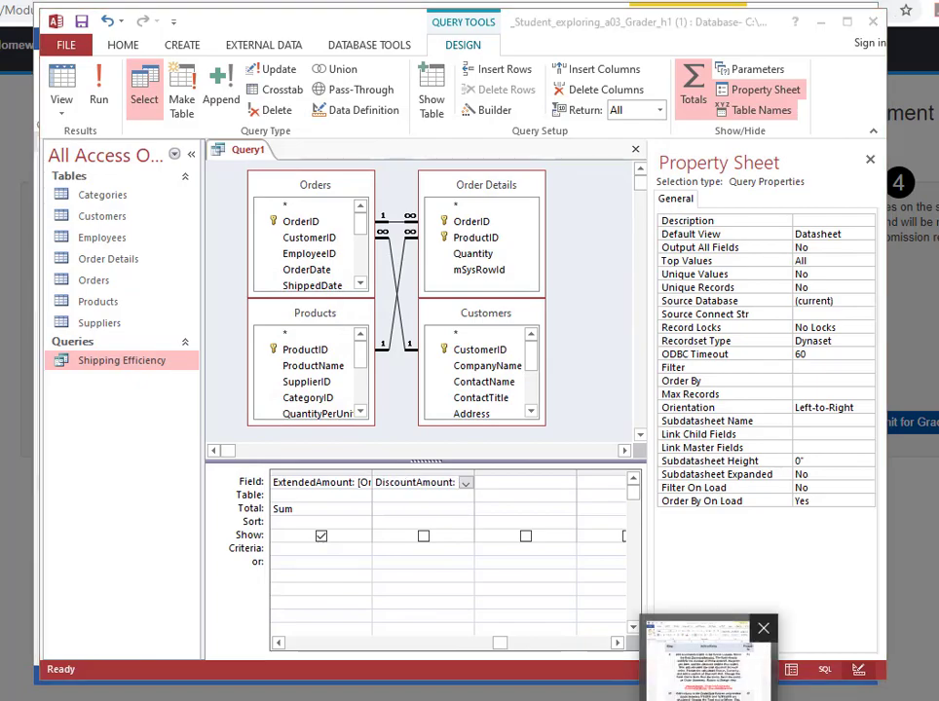
Read step 9's format instruction in Word, and in Access try to select the DiscountAmount field in the query grid
{"action": "left_click", "coordinate": [711, 662]}
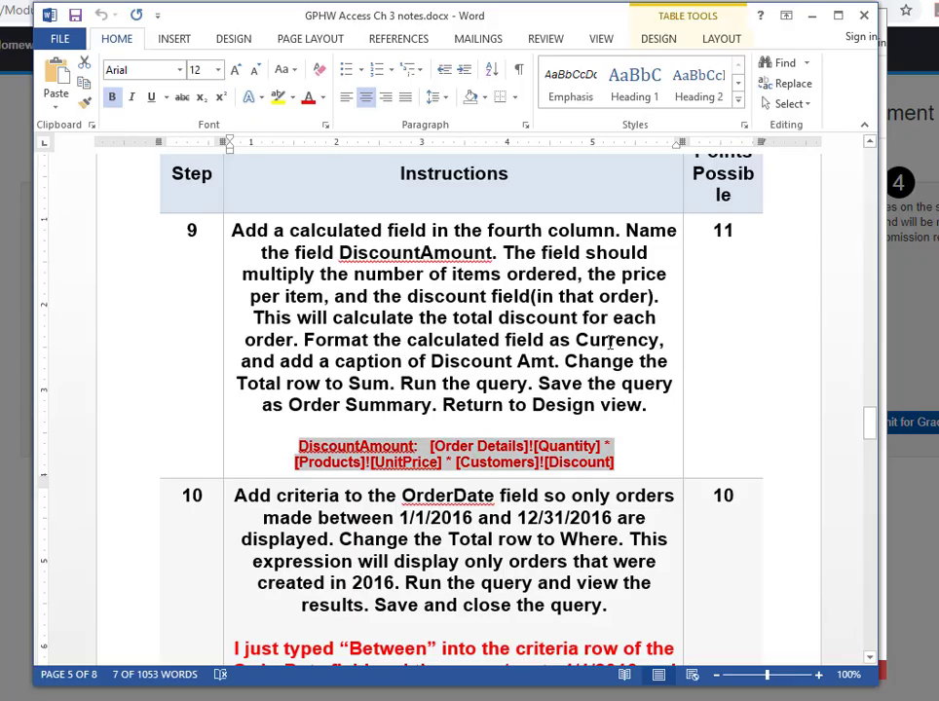
{"action": "left_click_drag", "start_coordinate": [305, 338], "coordinate": [630, 341]}
{"action": "key", "text": "alt+Tab"}
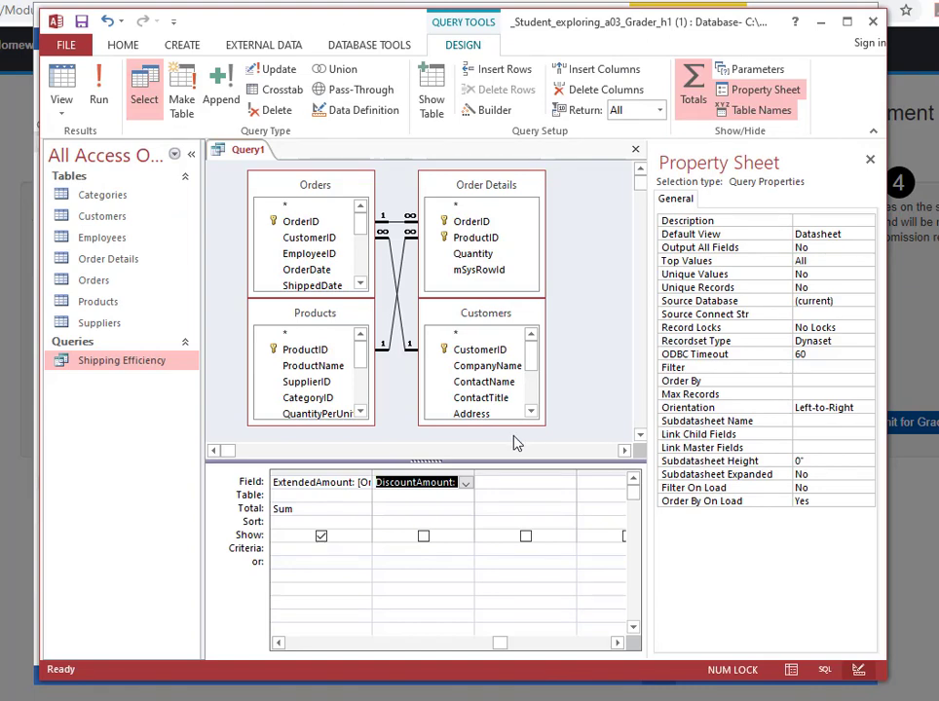
{"action": "left_click", "coordinate": [429, 481]}
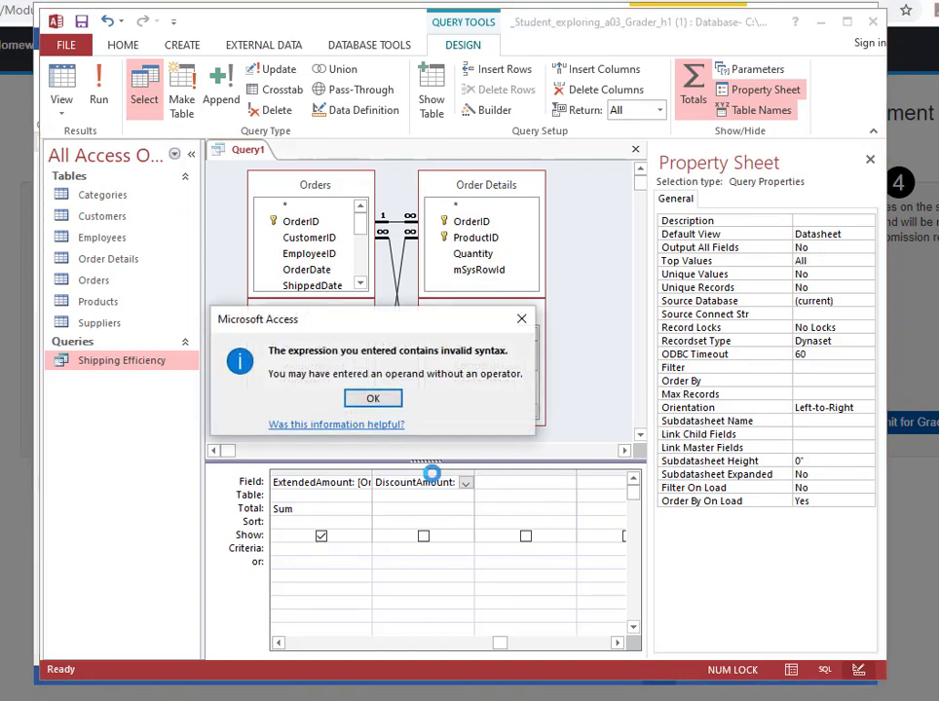
{"action": "left_click", "coordinate": [374, 400]}
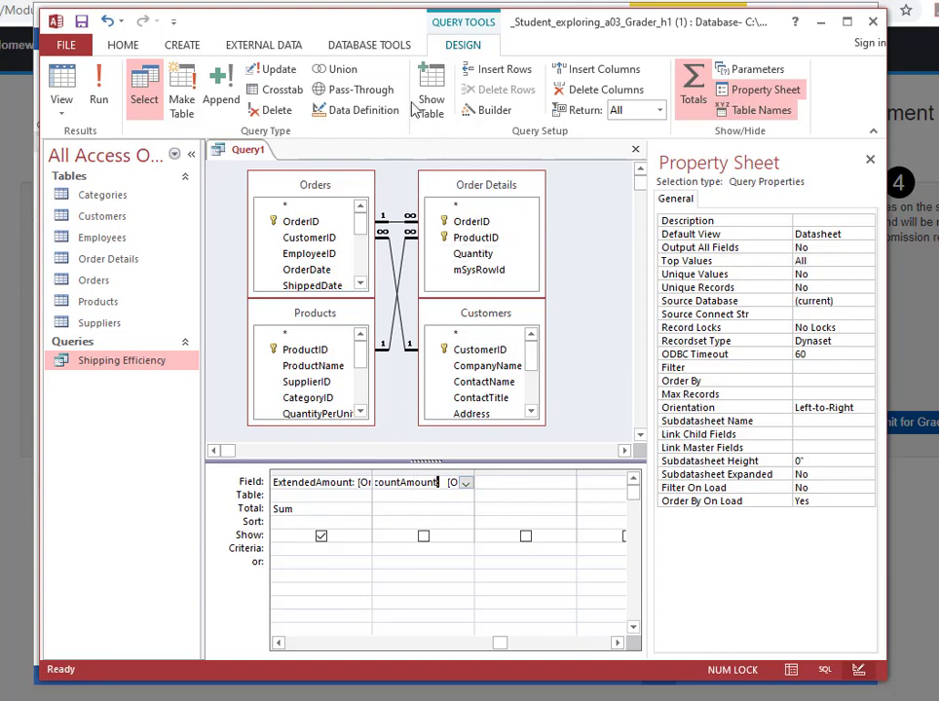
Remove the duplicate "DiscountAmount:" from the fourth column's expression in Expression Builder and accept the corrected formula
{"action": "left_click", "coordinate": [484, 110]}
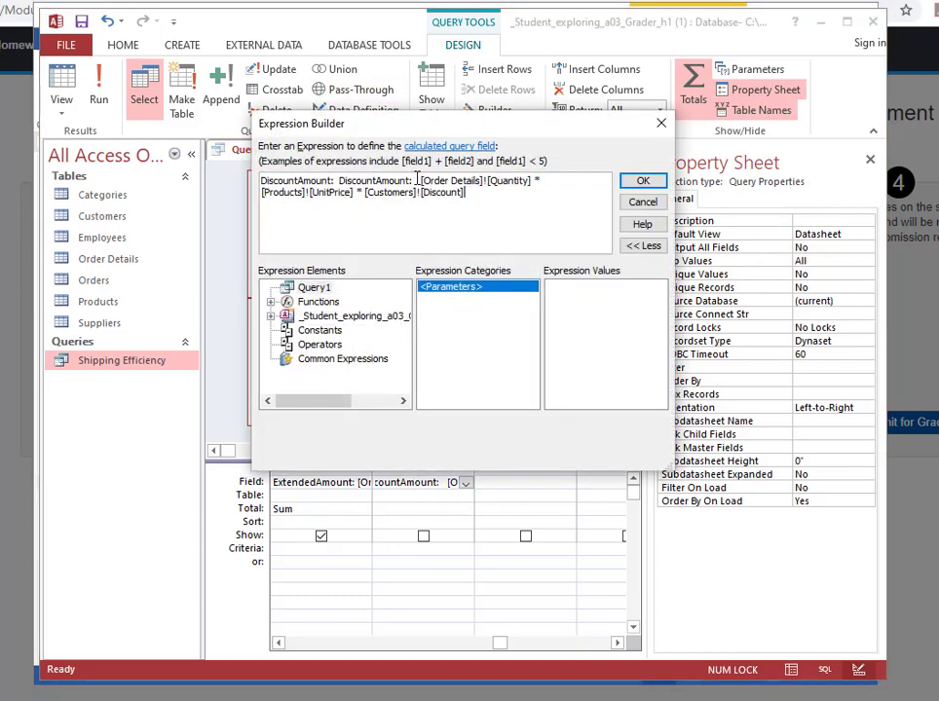
{"action": "left_click_drag", "start_coordinate": [340, 181], "coordinate": [419, 181]}
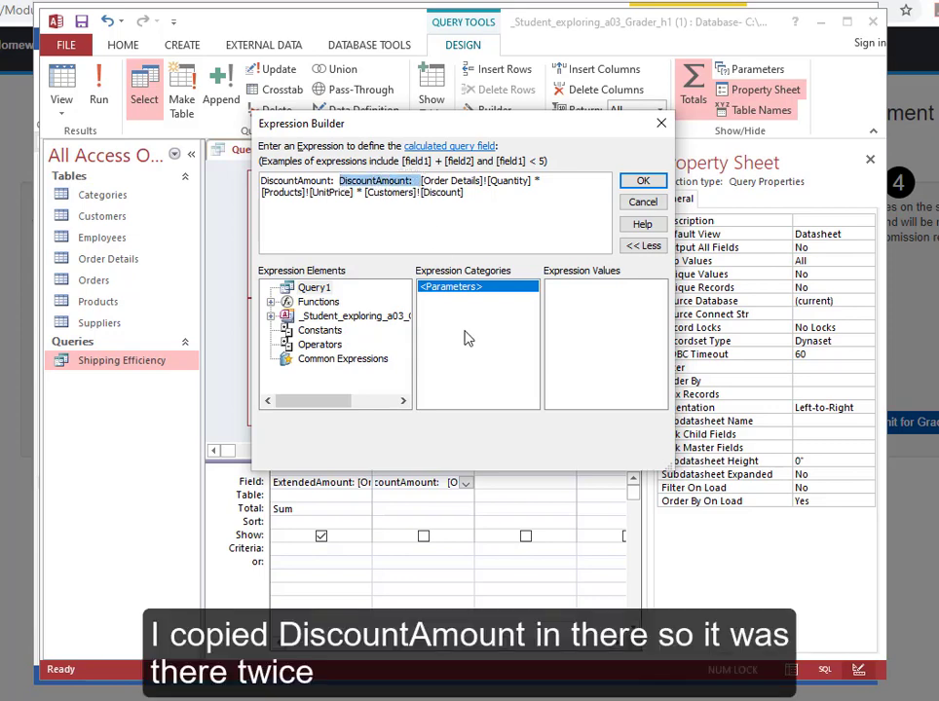
{"action": "key", "text": "Delete"}
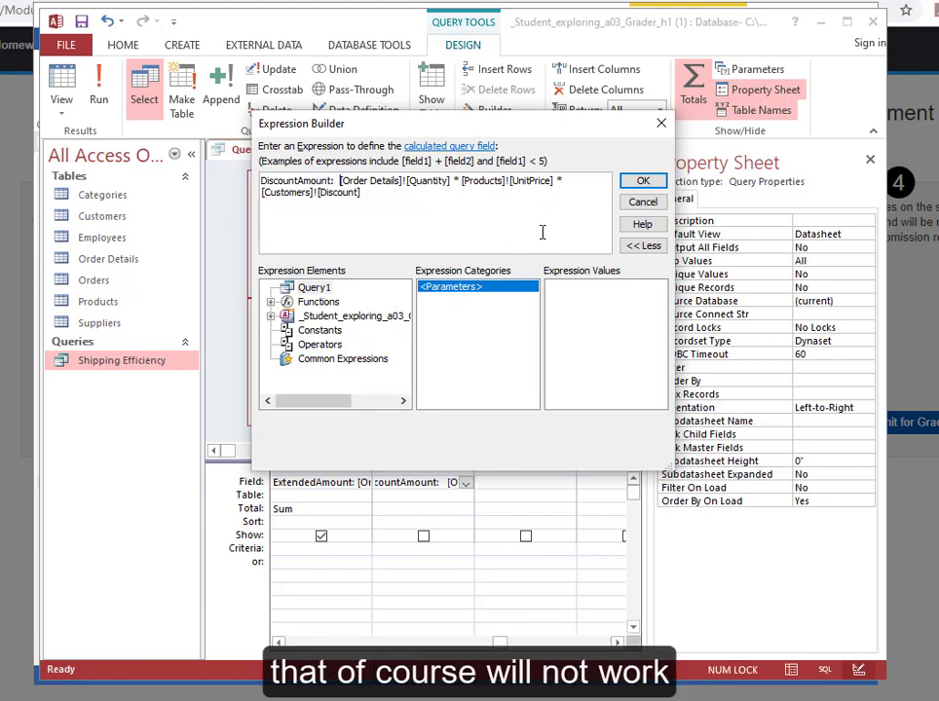
{"action": "left_click", "coordinate": [643, 181]}
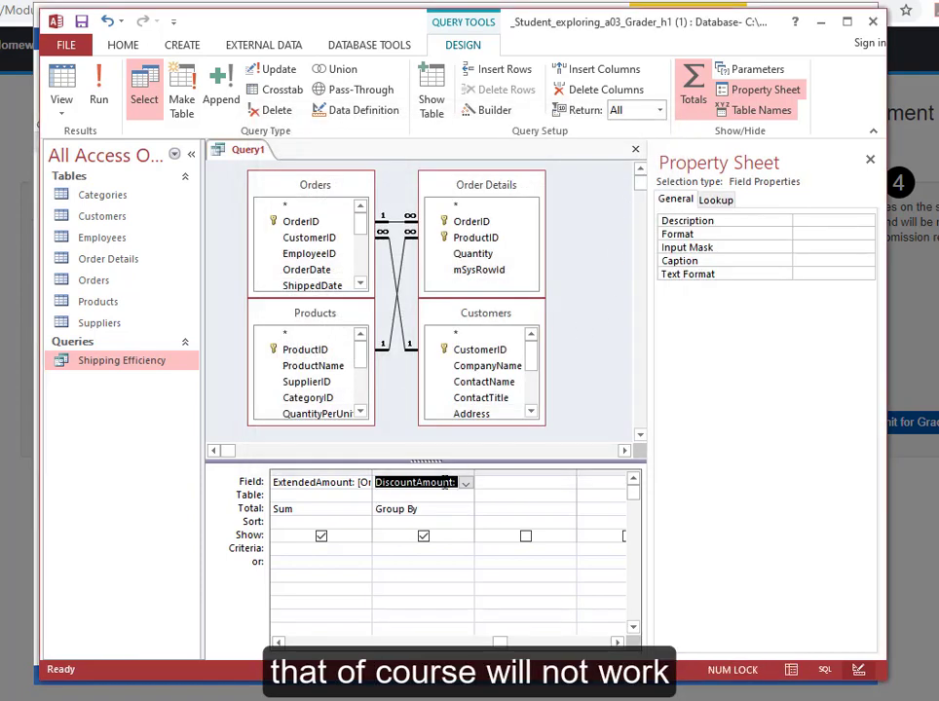
Set the DiscountAmount field's format to Currency
{"action": "left_click", "coordinate": [848, 235]}
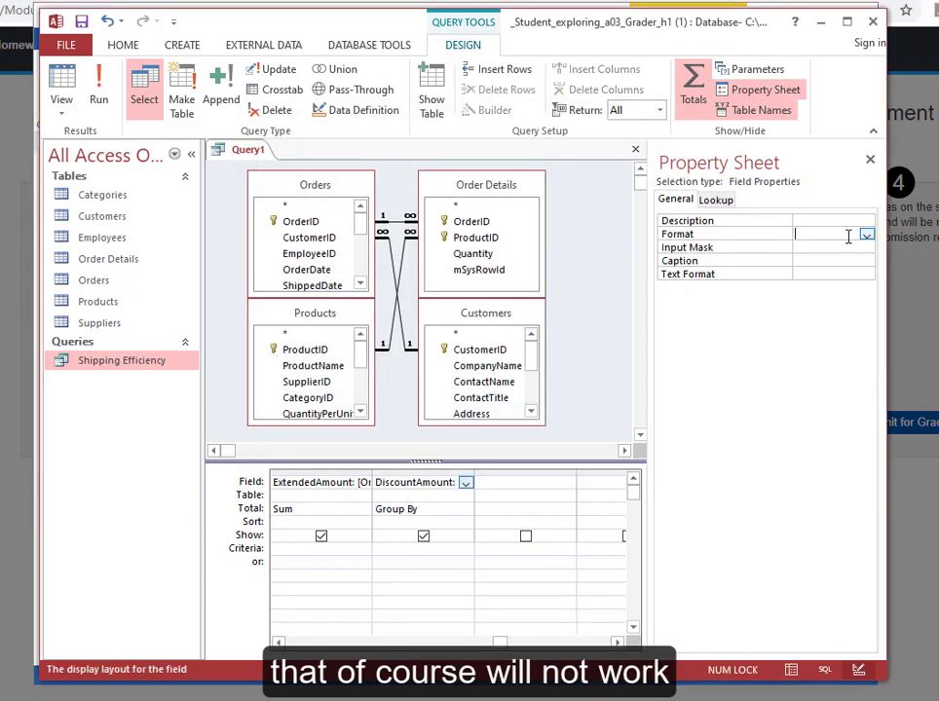
{"action": "left_click", "coordinate": [867, 235]}
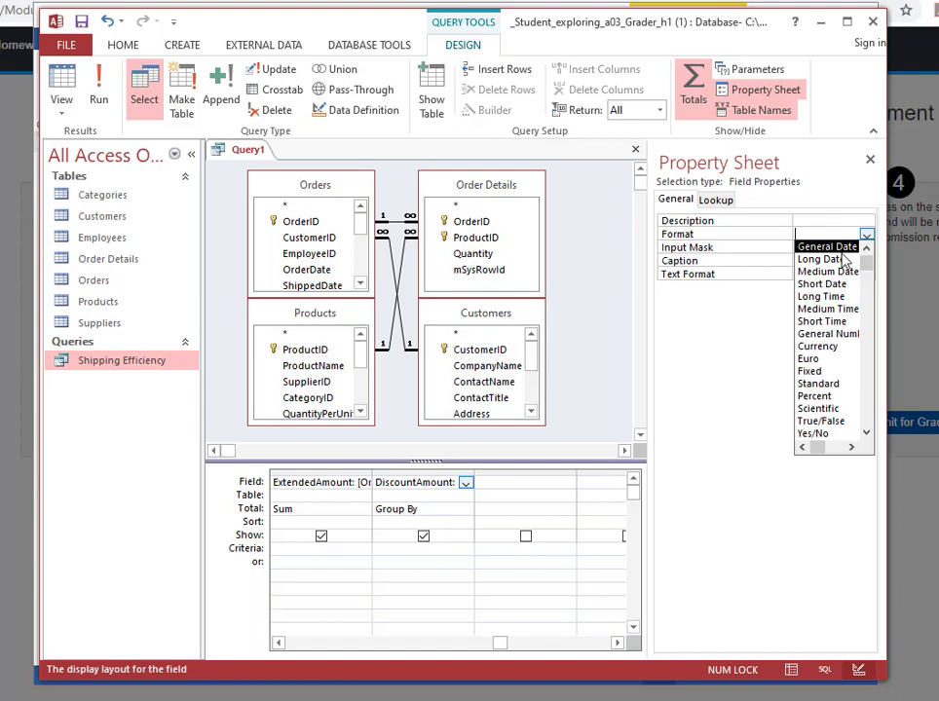
{"action": "left_click", "coordinate": [819, 349]}
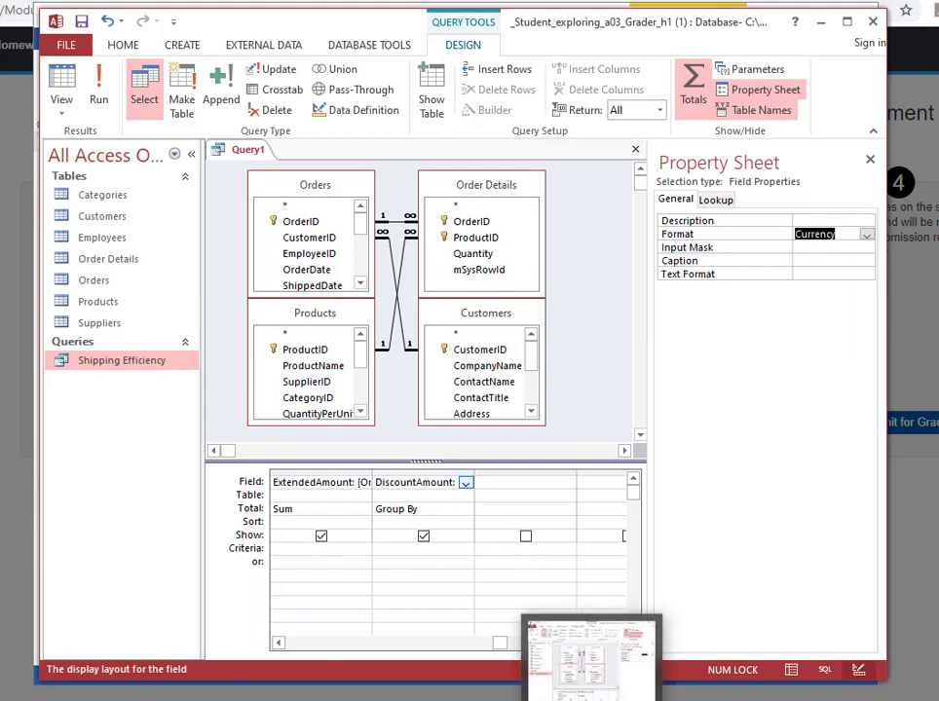
Copy the caption text from step 9 in Word, and in Access set the DiscountAmount field's caption to Discount Amt
{"action": "left_click", "coordinate": [593, 653]}
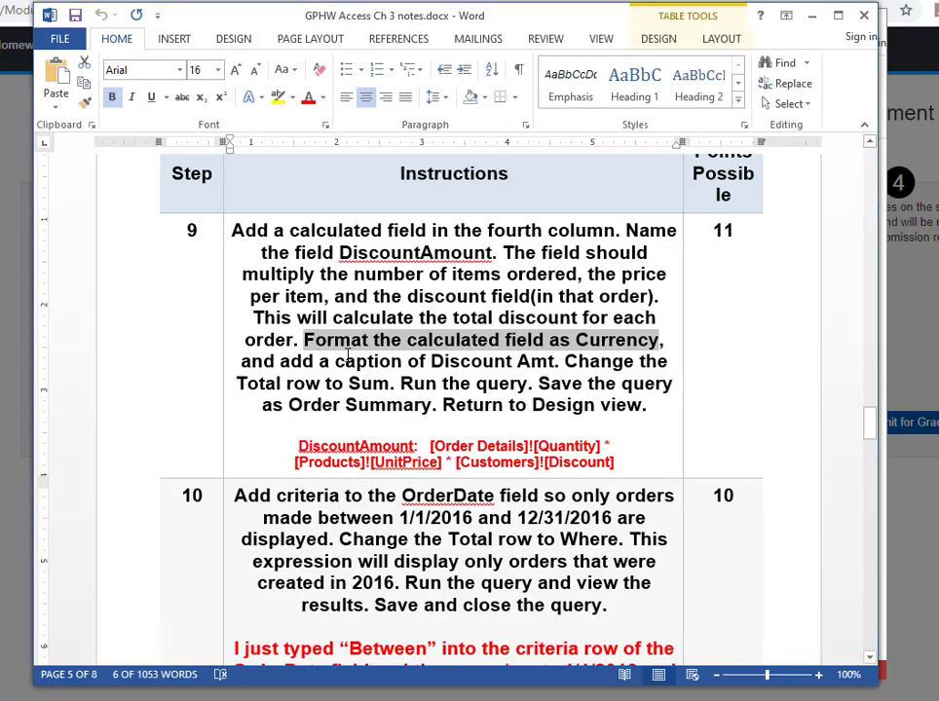
{"action": "left_click_drag", "start_coordinate": [431, 361], "coordinate": [553, 363]}
{"action": "key", "text": "ctrl+c"}
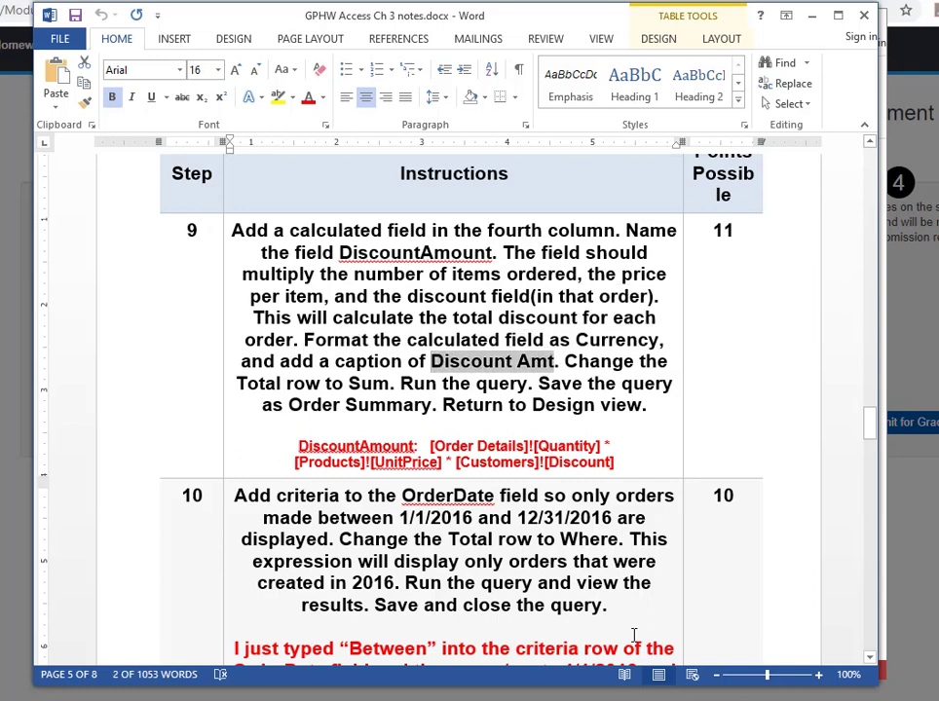
{"action": "key", "text": "alt+Tab"}
{"action": "left_click", "coordinate": [822, 259]}
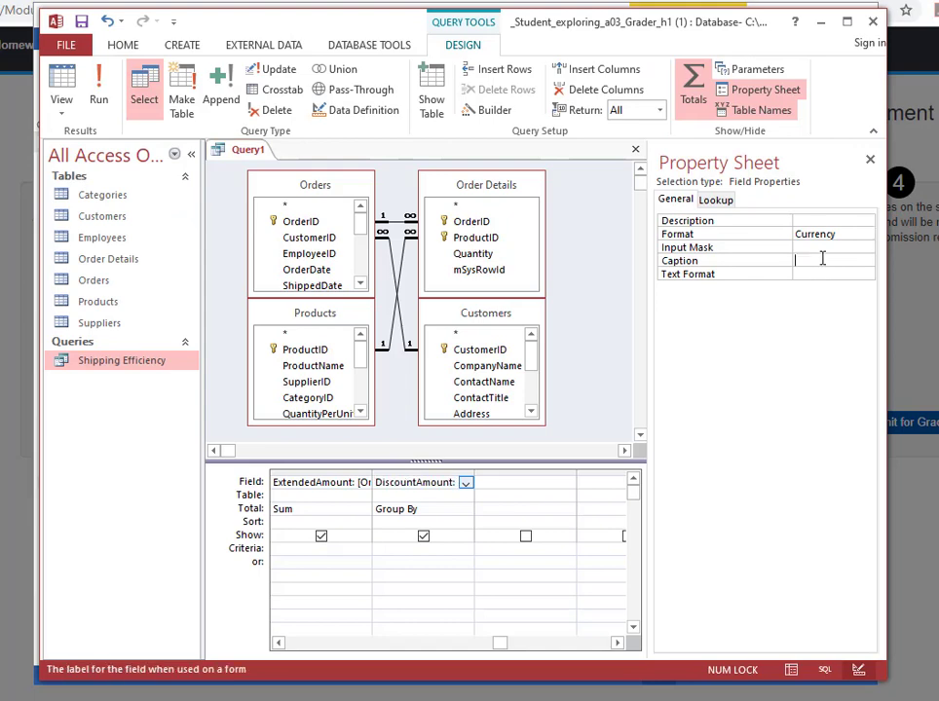
{"action": "key", "text": "ctrl+v"}
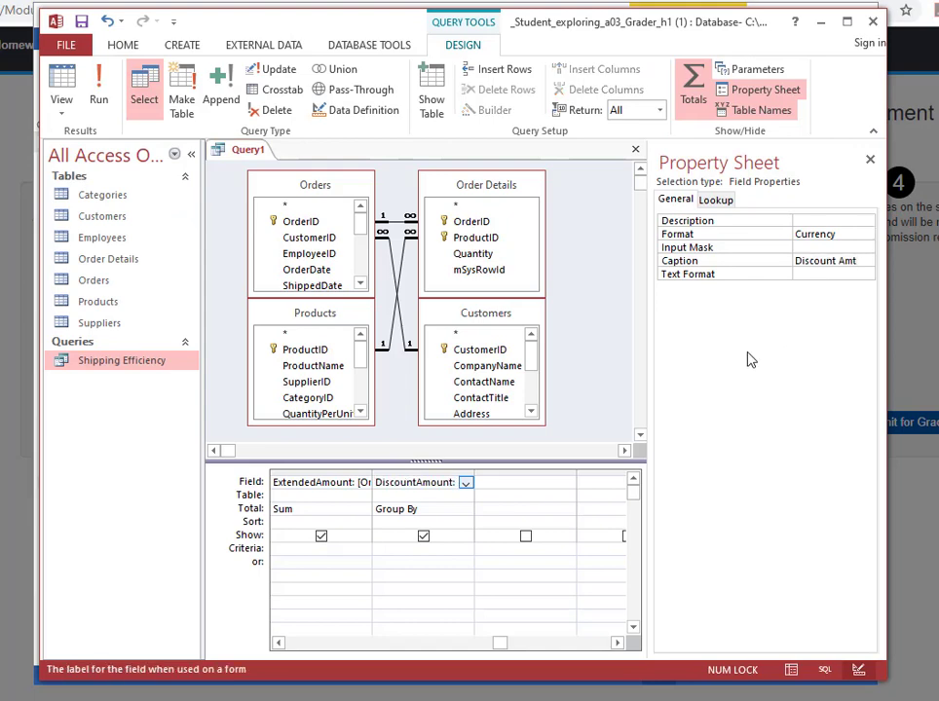
Read step 9's Total row instruction in Word, and in Access set the DiscountAmount field's Total to Sum
{"action": "key", "text": "alt+Tab"}
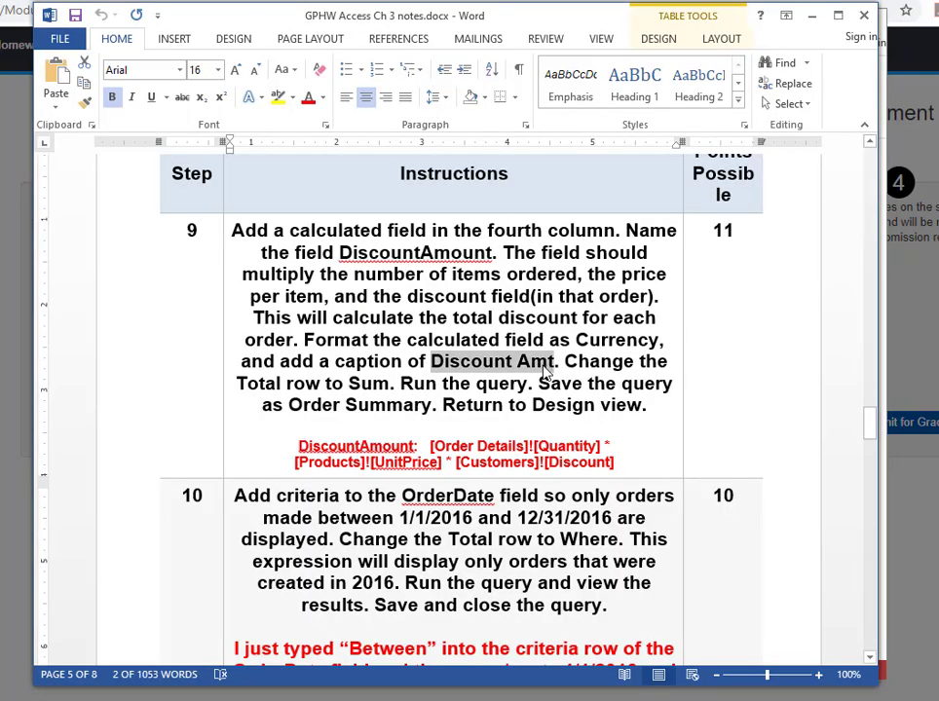
{"action": "left_click_drag", "start_coordinate": [565, 361], "coordinate": [401, 383]}
{"action": "left_click", "coordinate": [402, 382]}
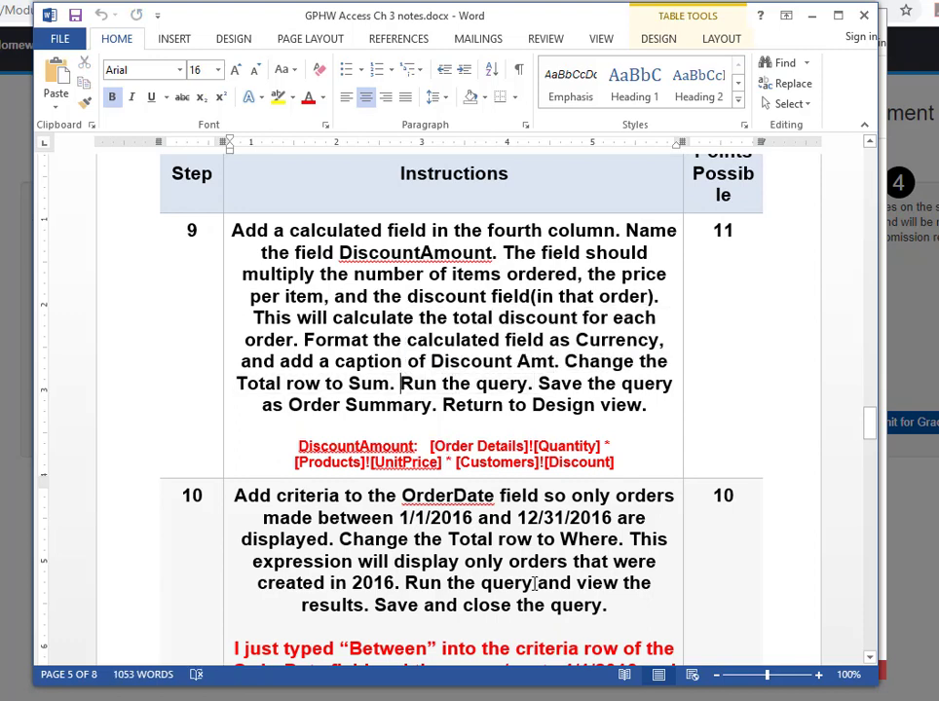
{"action": "key", "text": "alt+Tab"}
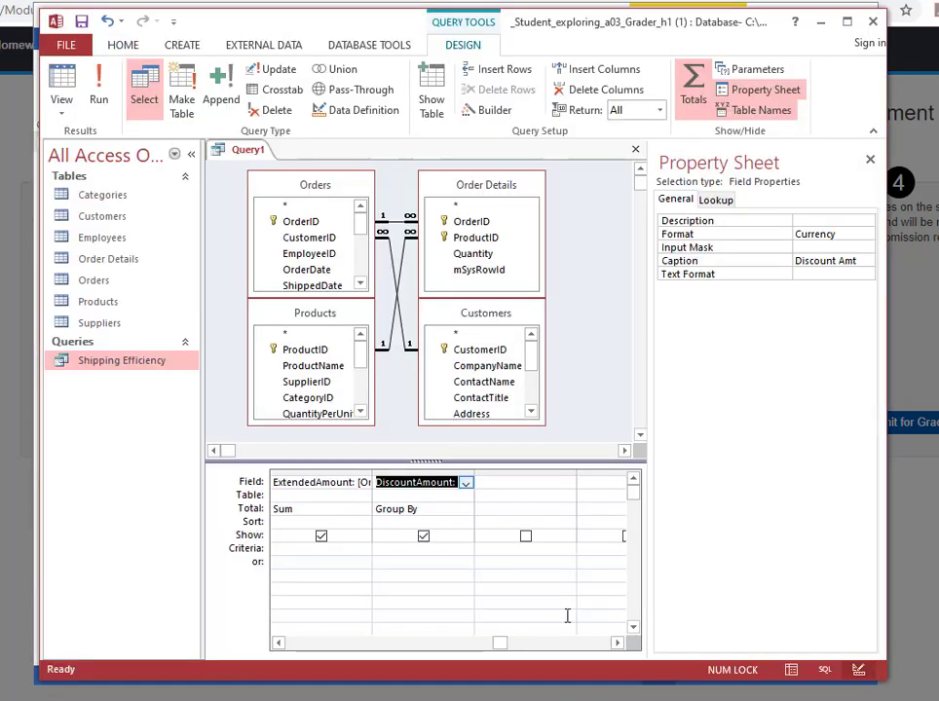
{"action": "left_click", "coordinate": [433, 508]}
{"action": "left_click", "coordinate": [466, 508]}
{"action": "left_click", "coordinate": [438, 537]}
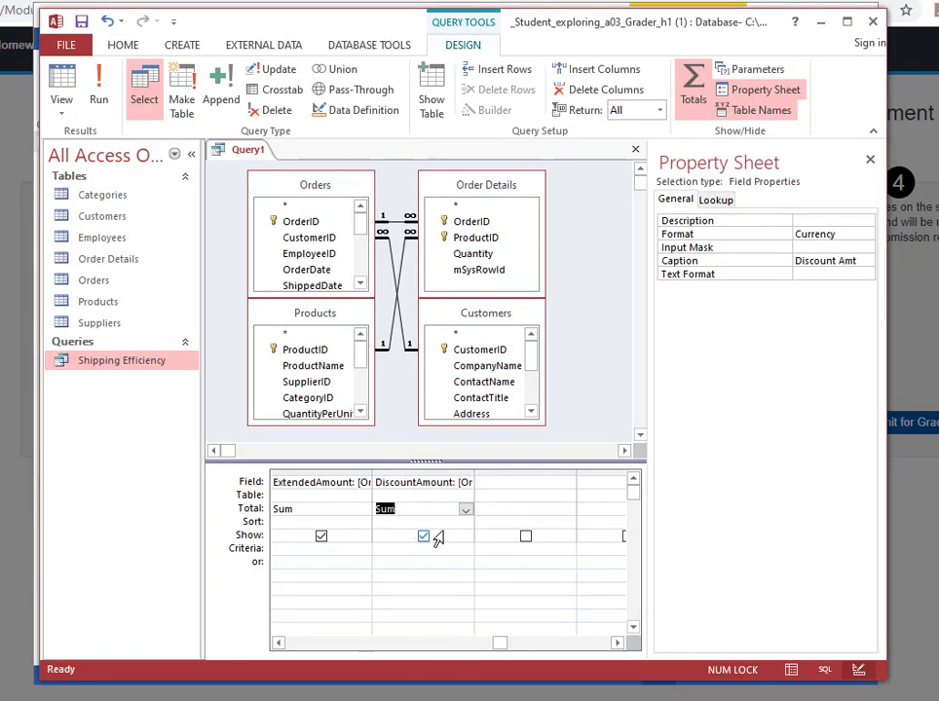
Copy the query name from step 9 in Word, and in Access run the query and save it as Order Summary
{"action": "key", "text": "alt+Tab"}
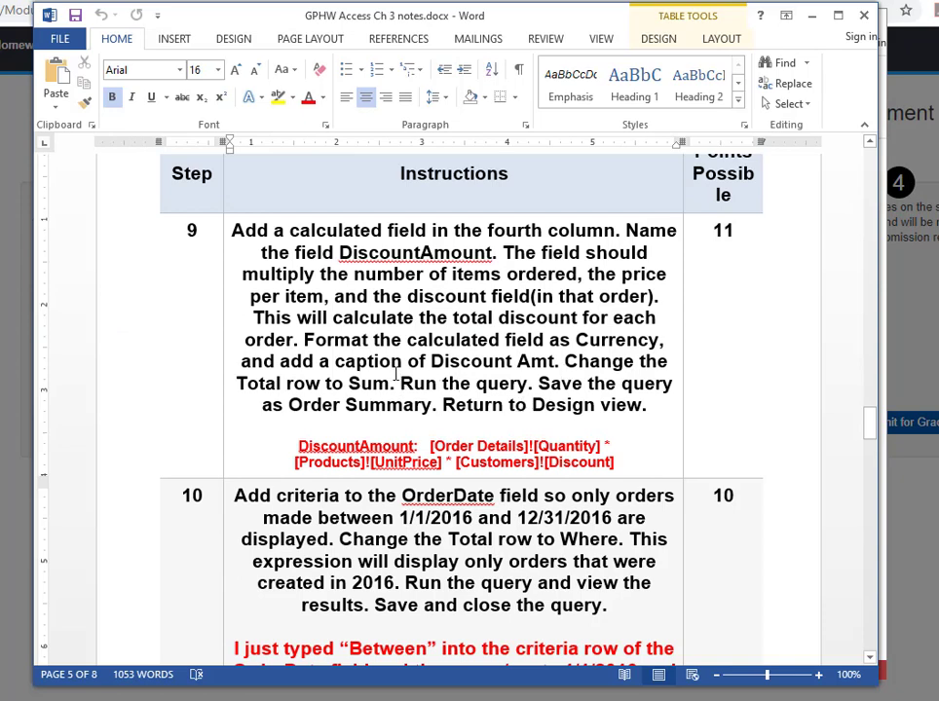
{"action": "left_click_drag", "start_coordinate": [289, 407], "coordinate": [431, 405]}
{"action": "key", "text": "ctrl+c"}
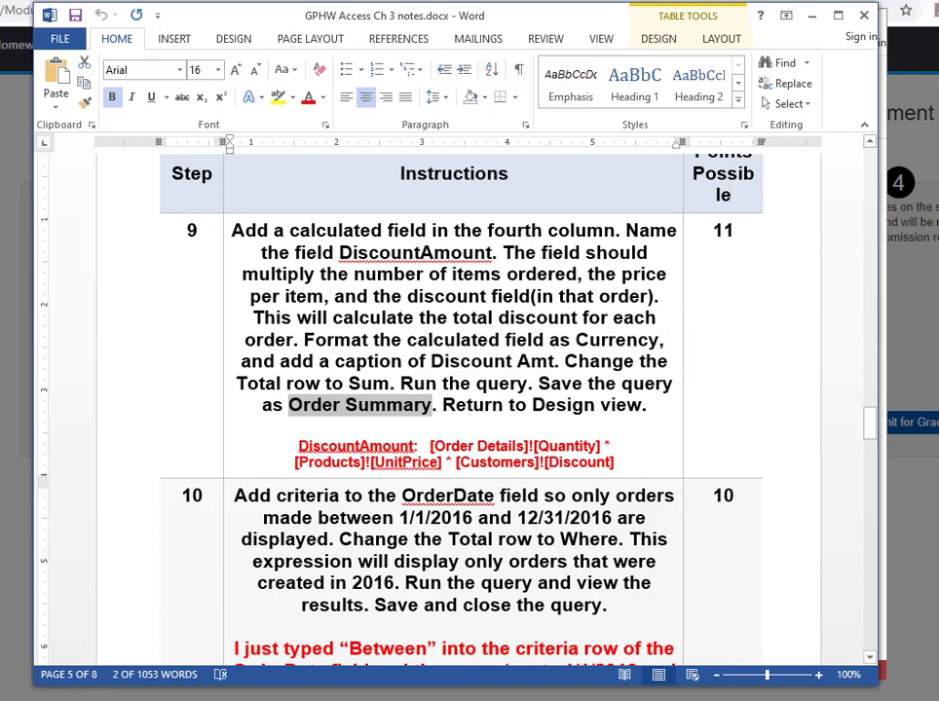
{"action": "key", "text": "alt+Tab"}
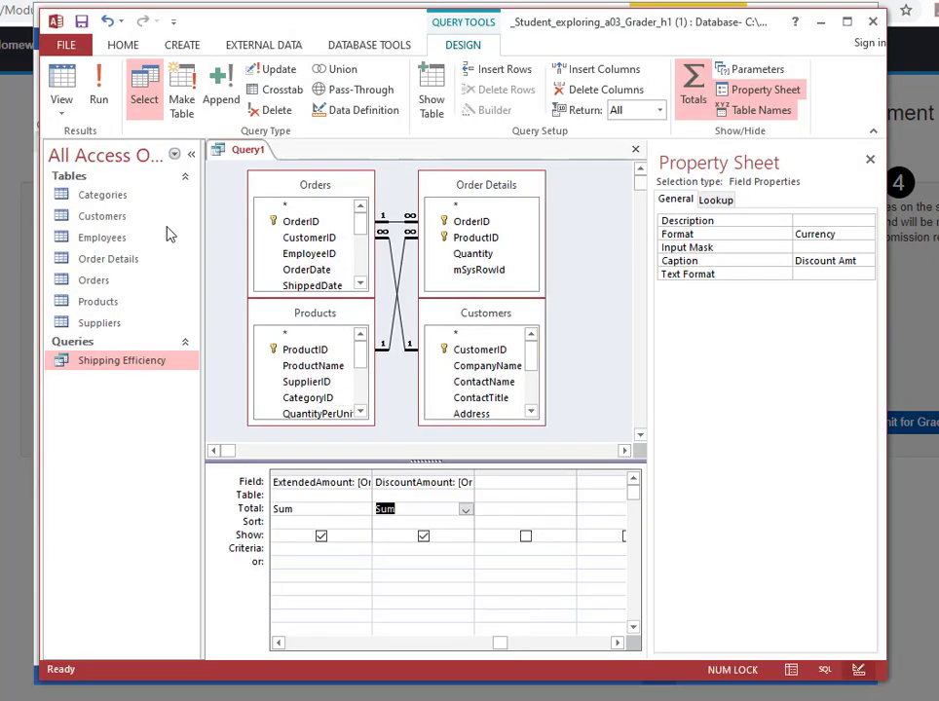
{"action": "left_click", "coordinate": [98, 93]}
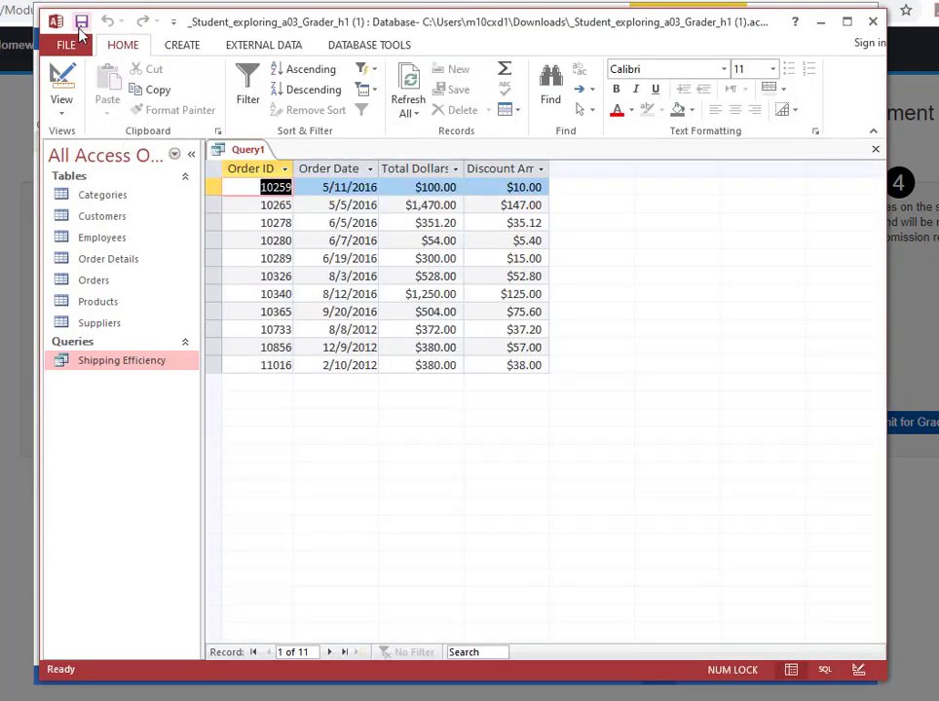
{"action": "left_click", "coordinate": [81, 24]}
{"action": "key", "text": "ctrl+v"}
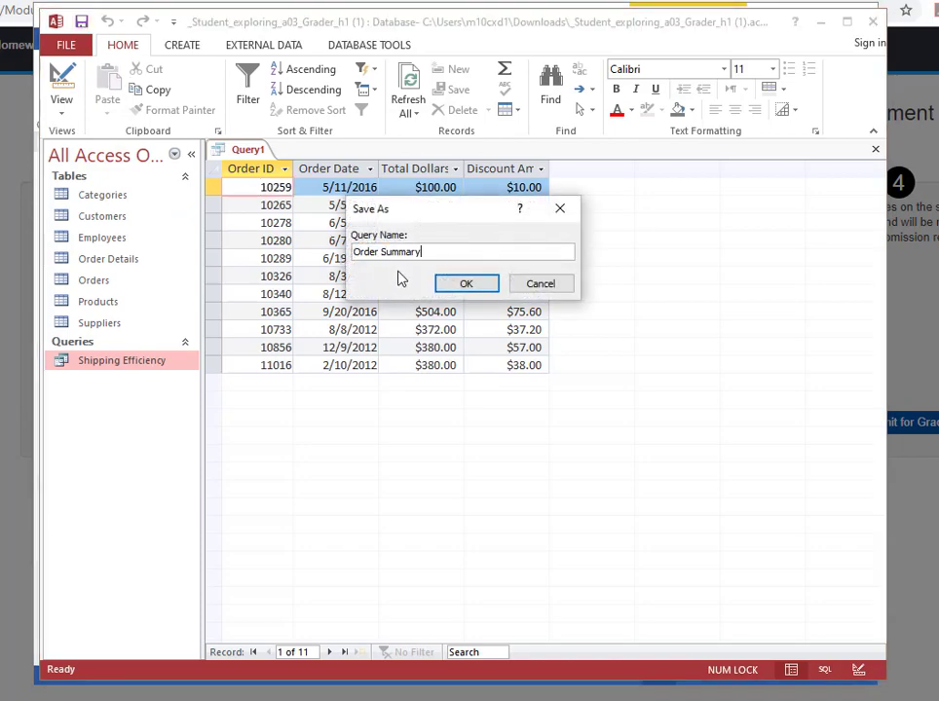
{"action": "left_click", "coordinate": [455, 287]}
Find step 10's instructions in Word and select the OrderDate criteria text "between 1/1/2016 and 12/31/2016"
{"action": "key", "text": "alt+Tab"}
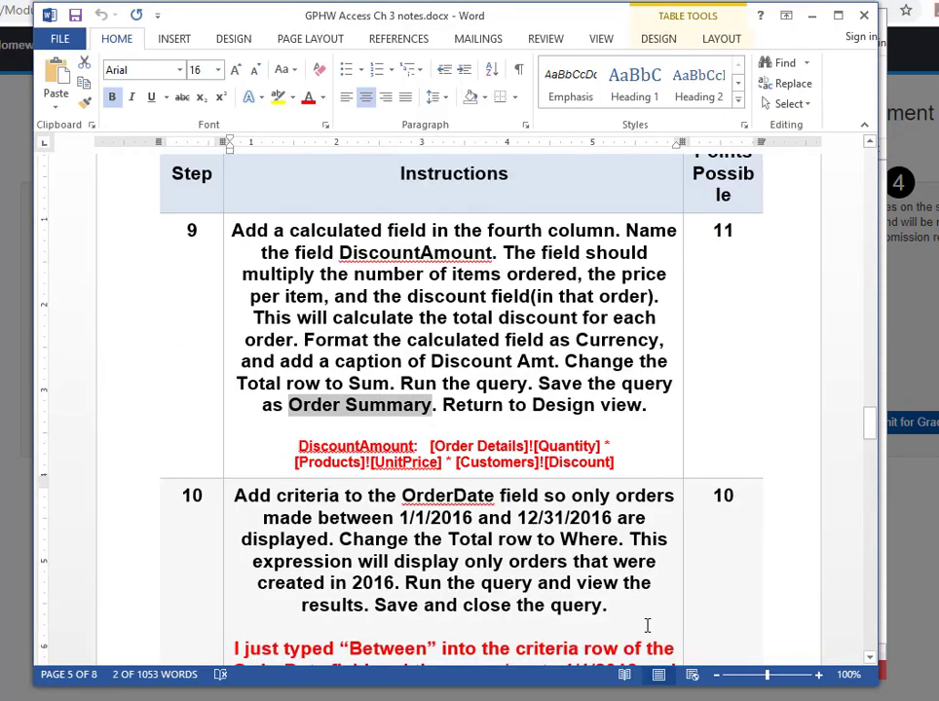
{"action": "scroll", "coordinate": [606, 410], "scroll_direction": "down", "scroll_amount": 5}
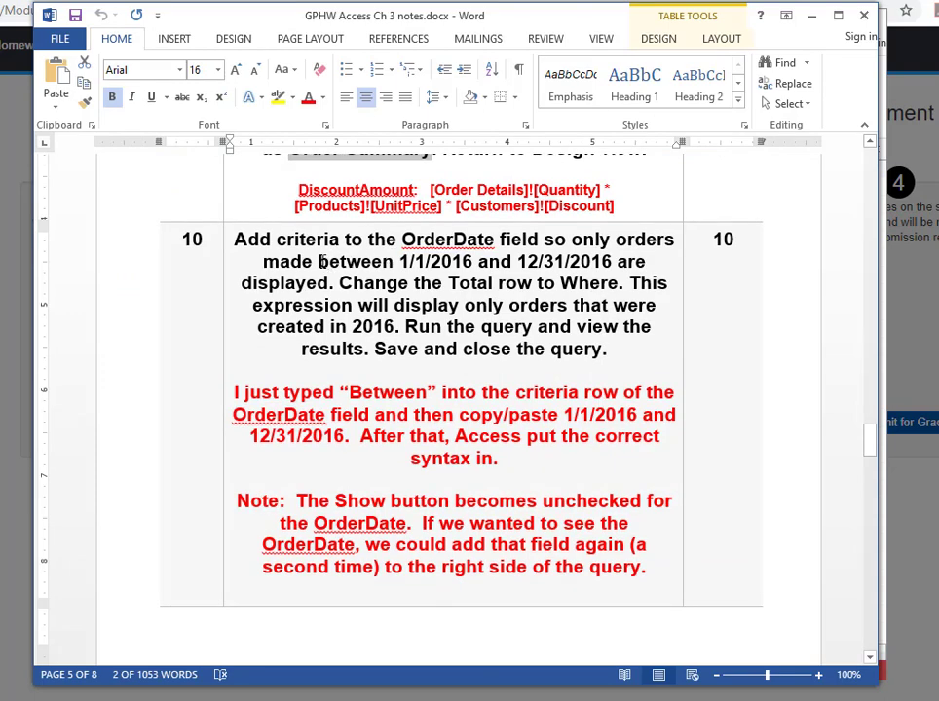
{"action": "left_click_drag", "start_coordinate": [318, 261], "coordinate": [616, 260]}
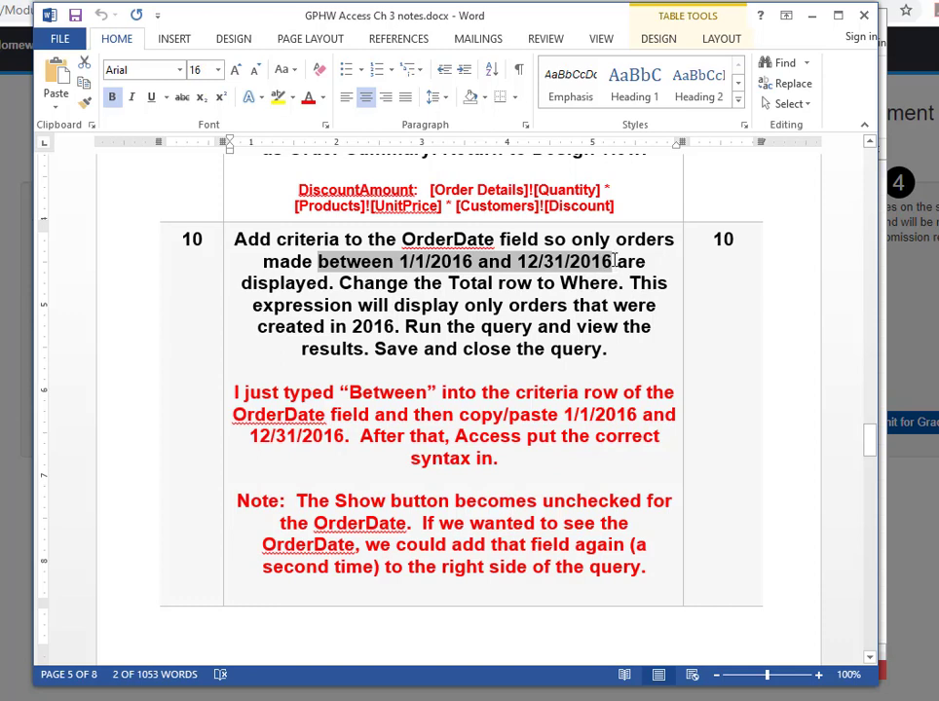
{"action": "left_click_drag", "start_coordinate": [236, 391], "coordinate": [551, 456]}
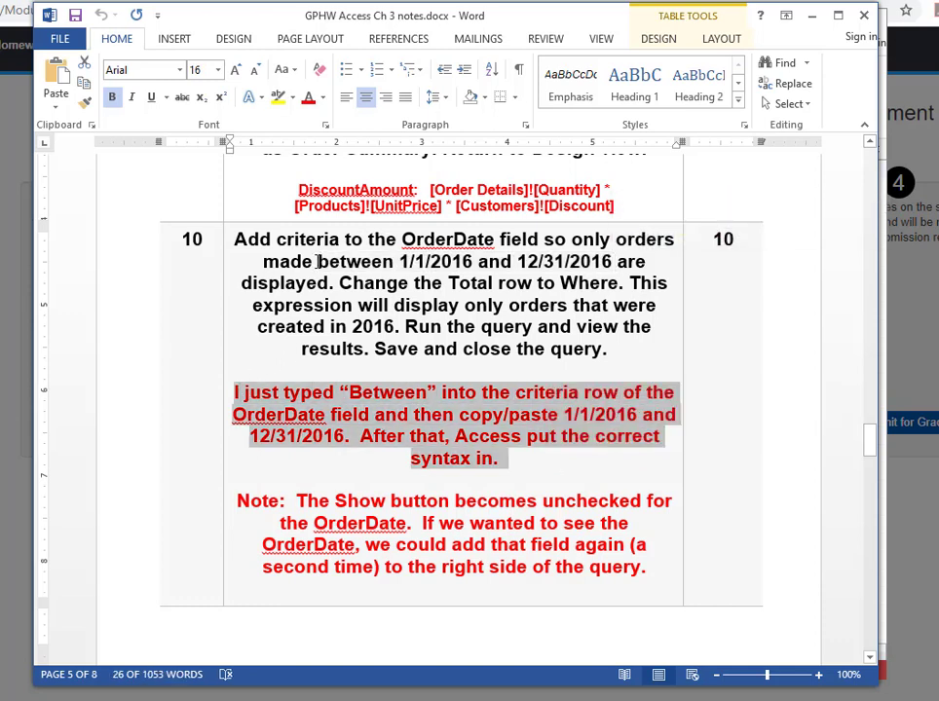
{"action": "left_click_drag", "start_coordinate": [319, 261], "coordinate": [616, 261]}
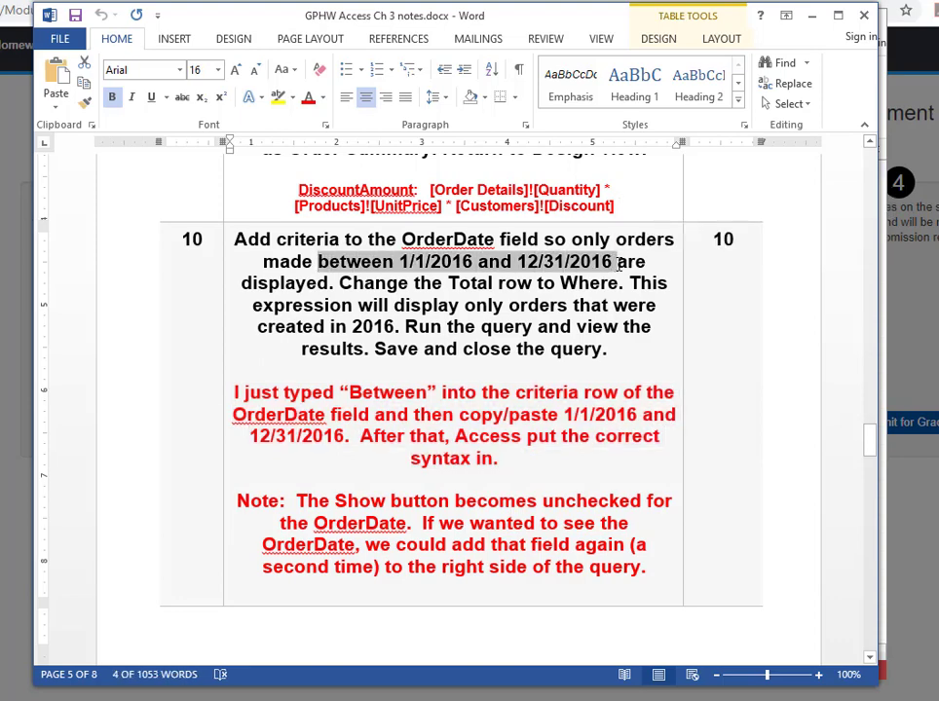
Switch to Access and bring the Order Summary query from Datasheet view into Design view
{"action": "key", "text": "alt+Tab"}
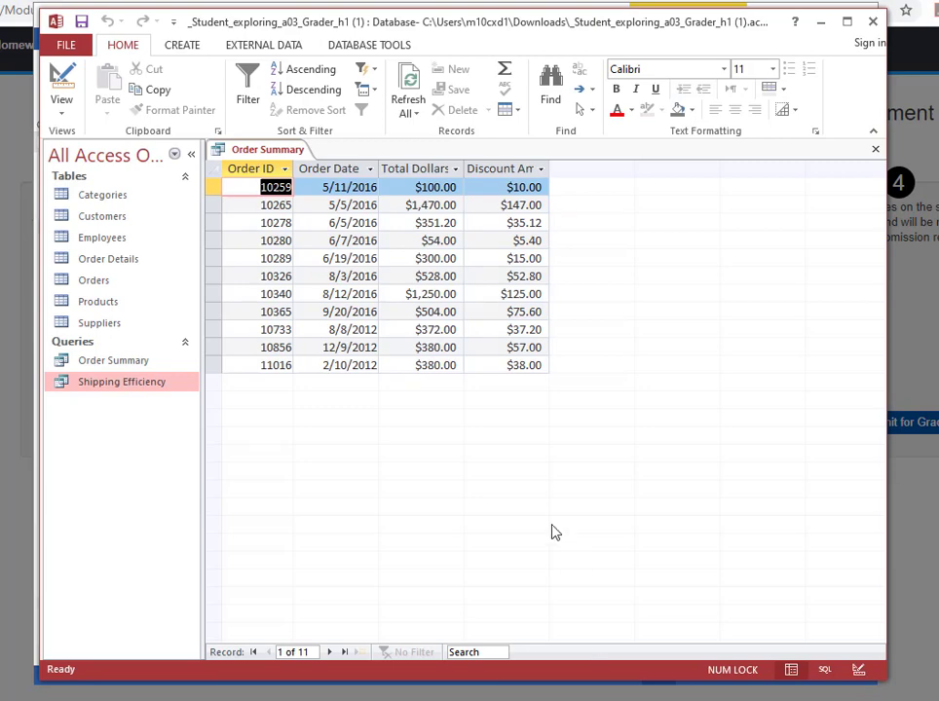
{"action": "left_click", "coordinate": [61, 78]}
{"action": "left_click", "coordinate": [61, 78]}
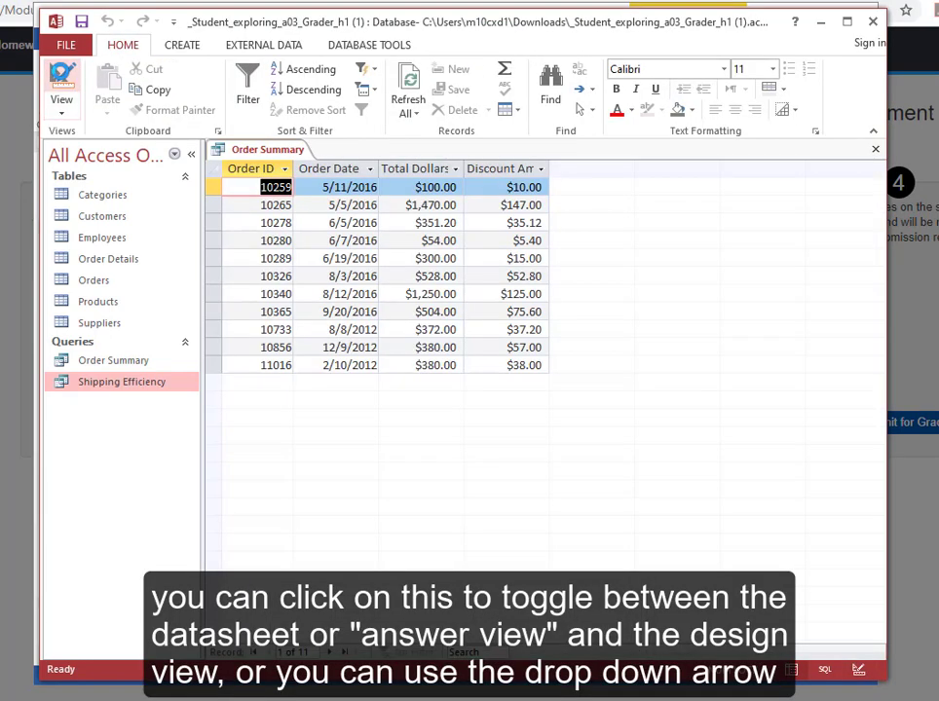
{"action": "left_click", "coordinate": [61, 78]}
{"action": "left_click", "coordinate": [62, 78]}
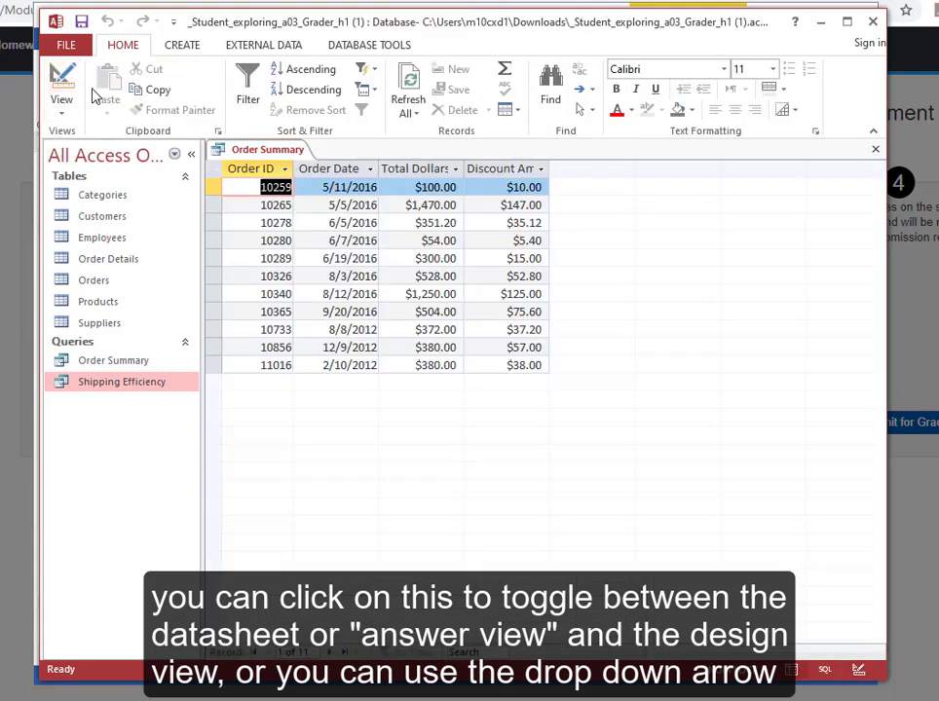
{"action": "left_click", "coordinate": [61, 78]}
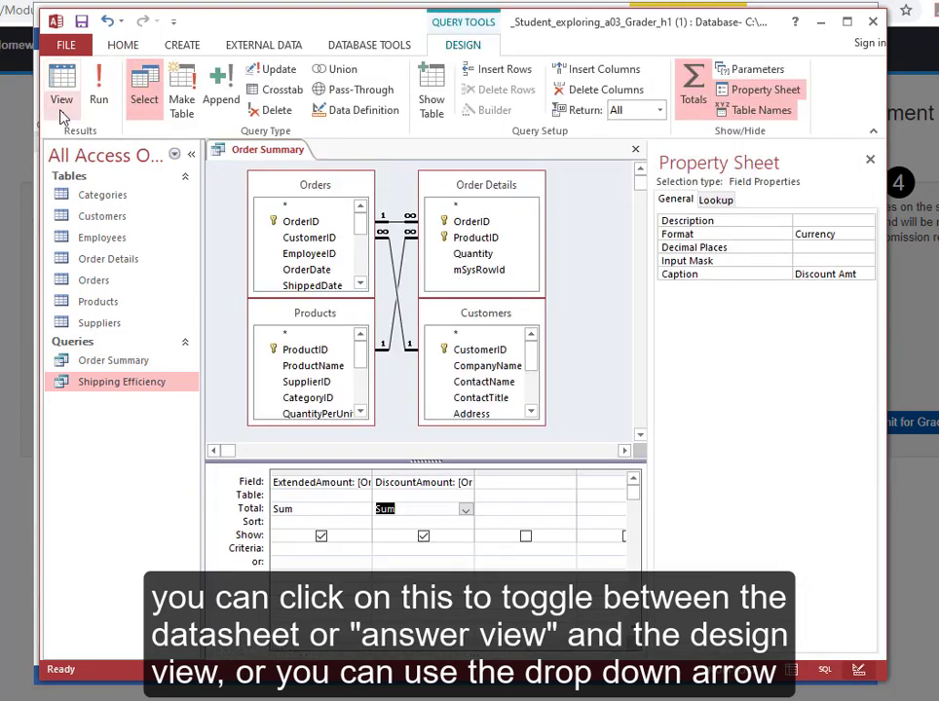
{"action": "left_click", "coordinate": [62, 114]}
{"action": "left_click", "coordinate": [73, 219]}
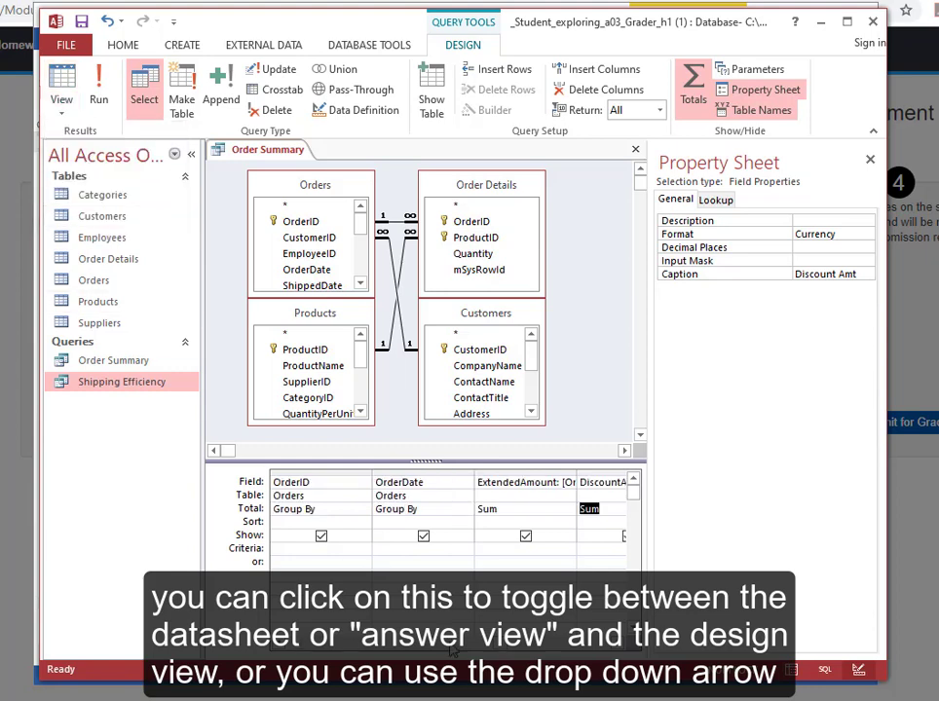
Set the OrderDate criteria to Between 1/1/2016 and 12/31/2016 and widen the column to fit the whole expression
{"action": "left_click", "coordinate": [396, 550]}
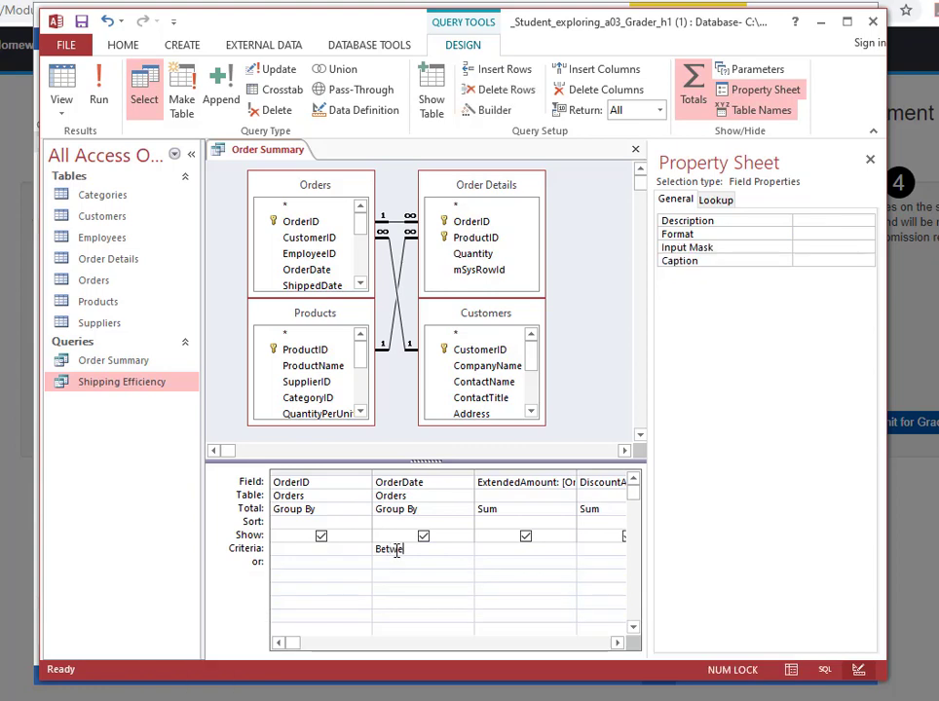
{"action": "type", "text": "Between 1/1/2016 and 12/31/2016"}
{"action": "left_click", "coordinate": [503, 550]}
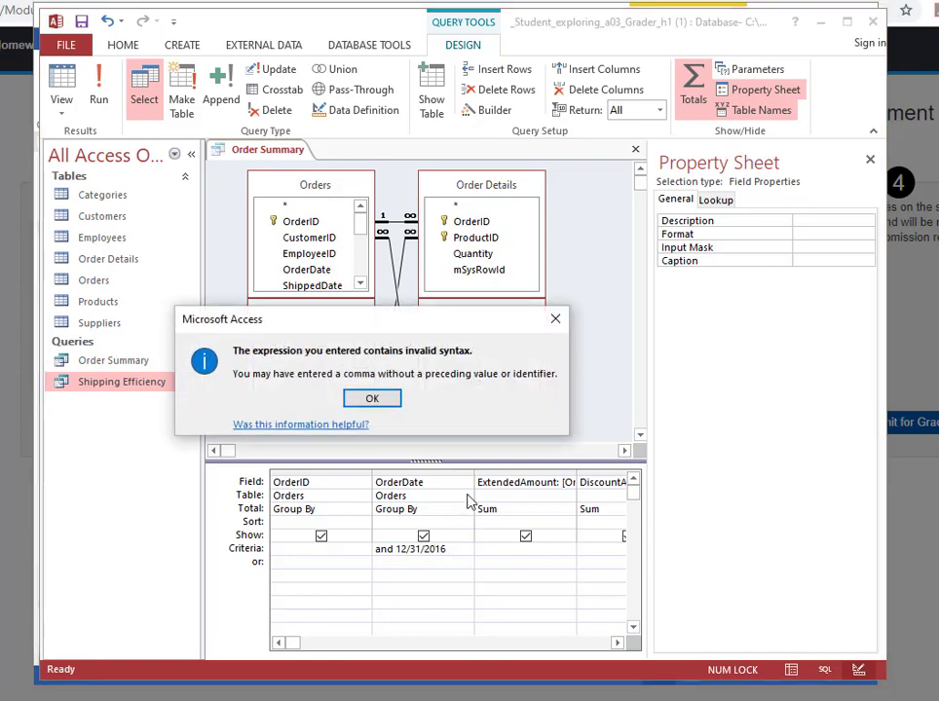
{"action": "left_click", "coordinate": [369, 397]}
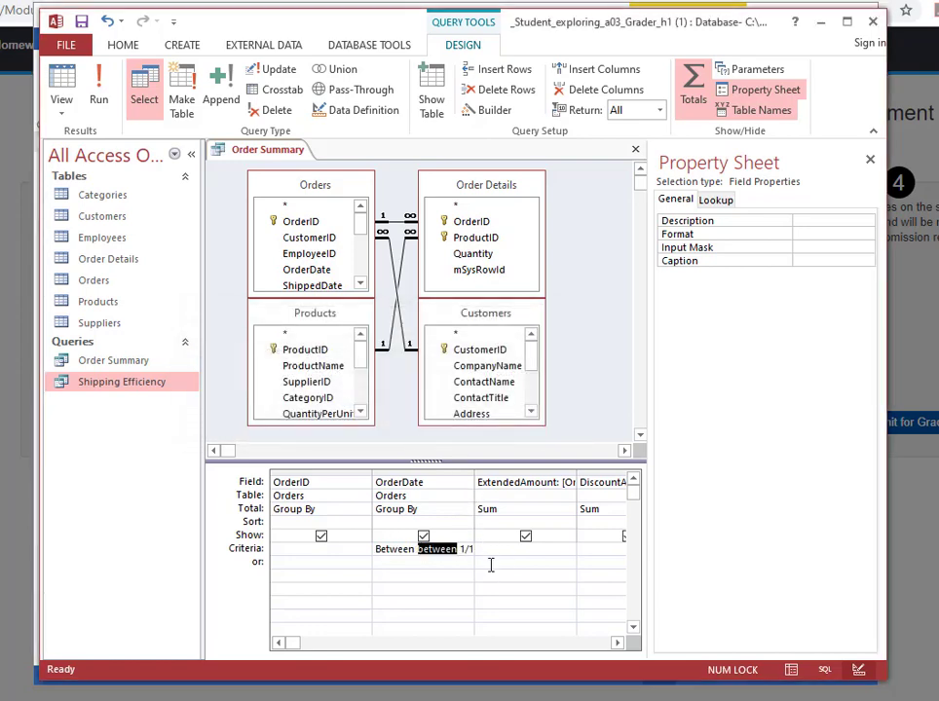
{"action": "key", "text": "Delete"}
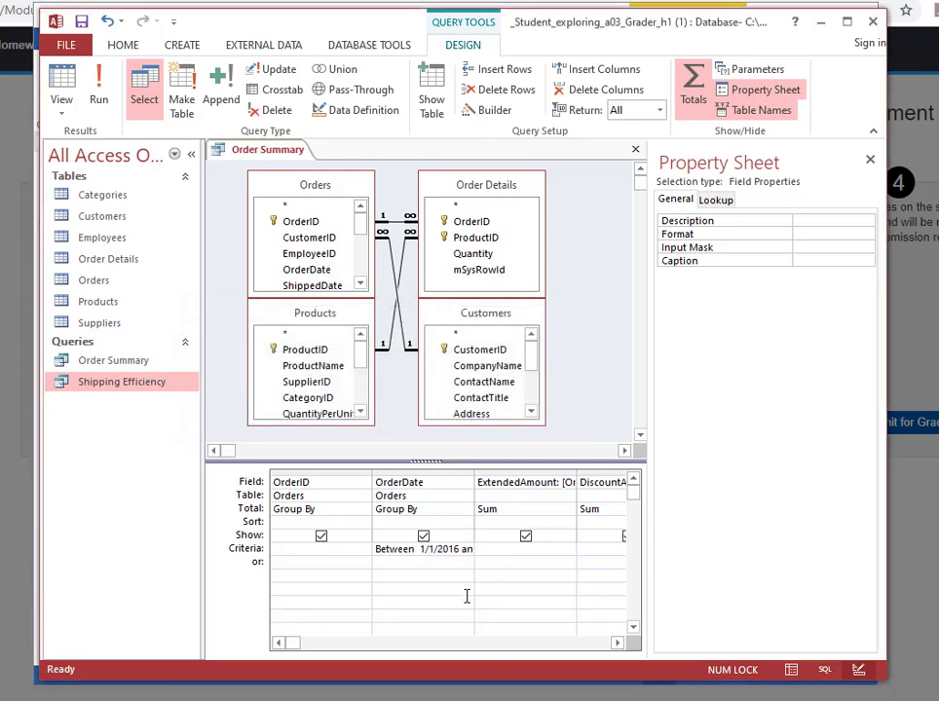
{"action": "left_click", "coordinate": [507, 476]}
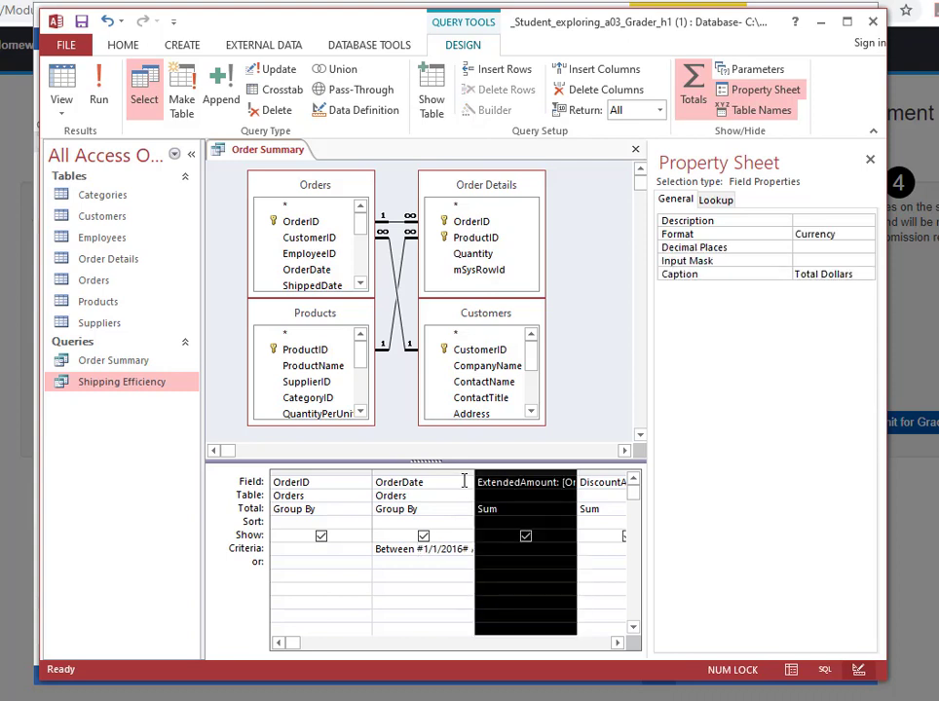
{"action": "left_click_drag", "start_coordinate": [576, 476], "coordinate": [563, 476]}
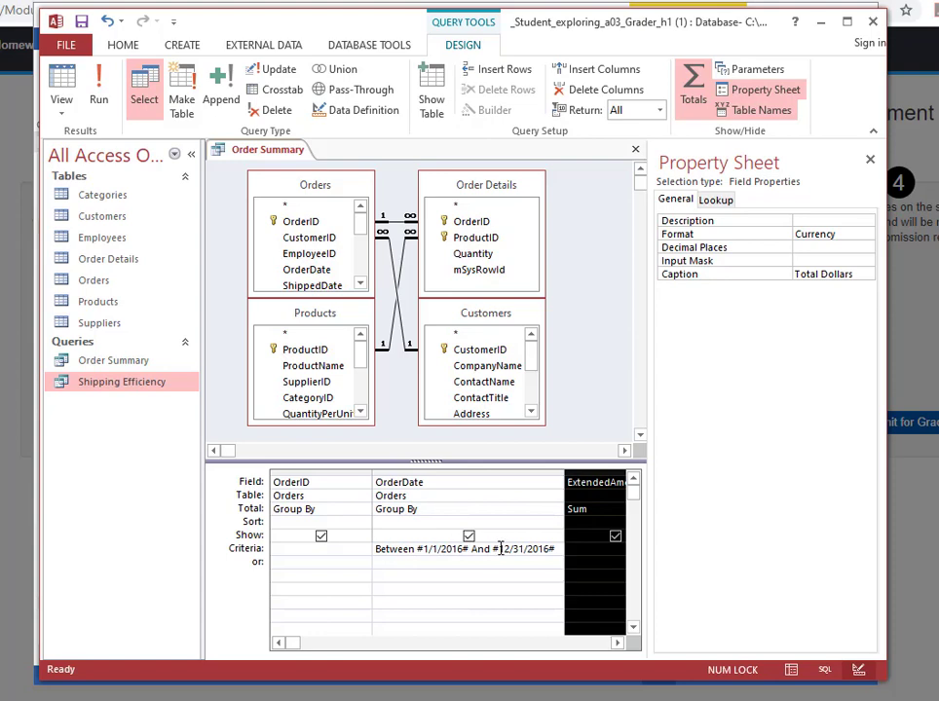
Read step 10's Total row instruction in Word, and in Access set the OrderDate field's Total to Where
{"action": "key", "text": "alt+Tab"}
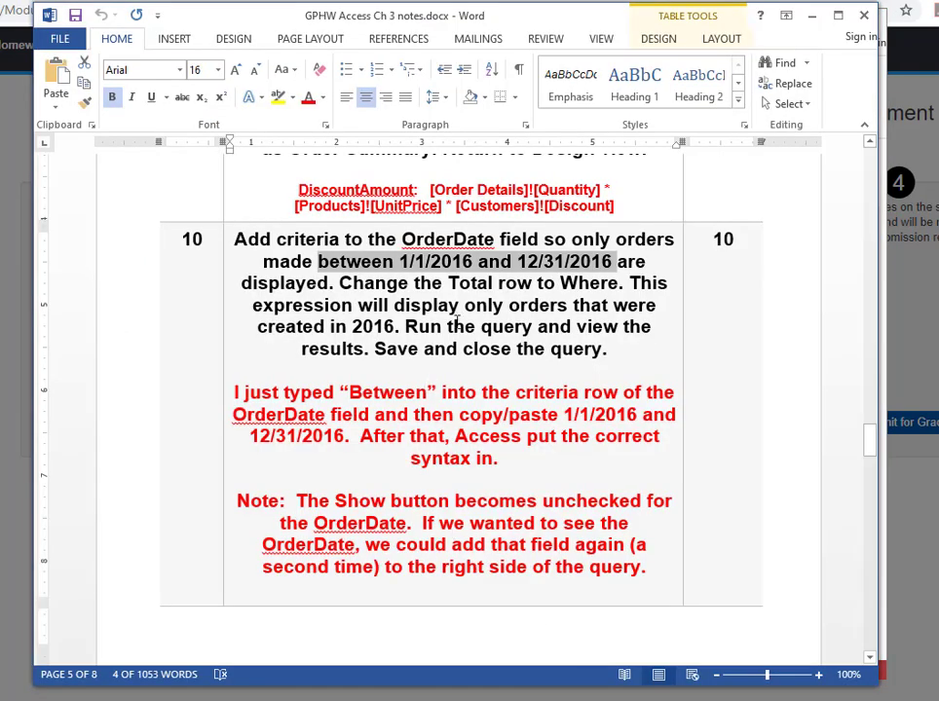
{"action": "left_click_drag", "start_coordinate": [343, 283], "coordinate": [610, 282]}
{"action": "key", "text": "alt+Tab"}
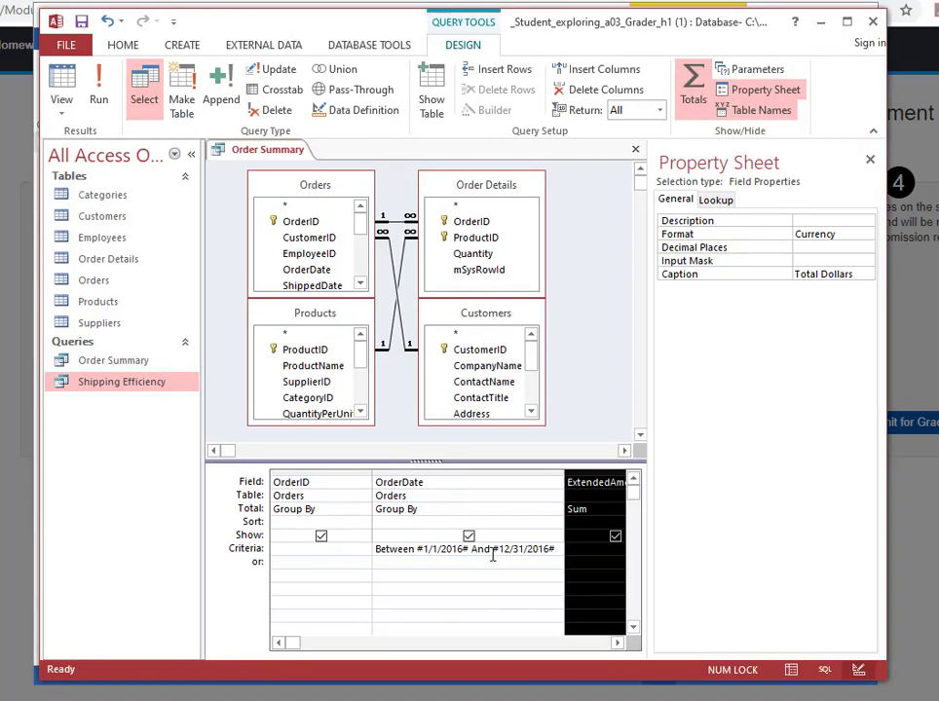
{"action": "left_click", "coordinate": [442, 511]}
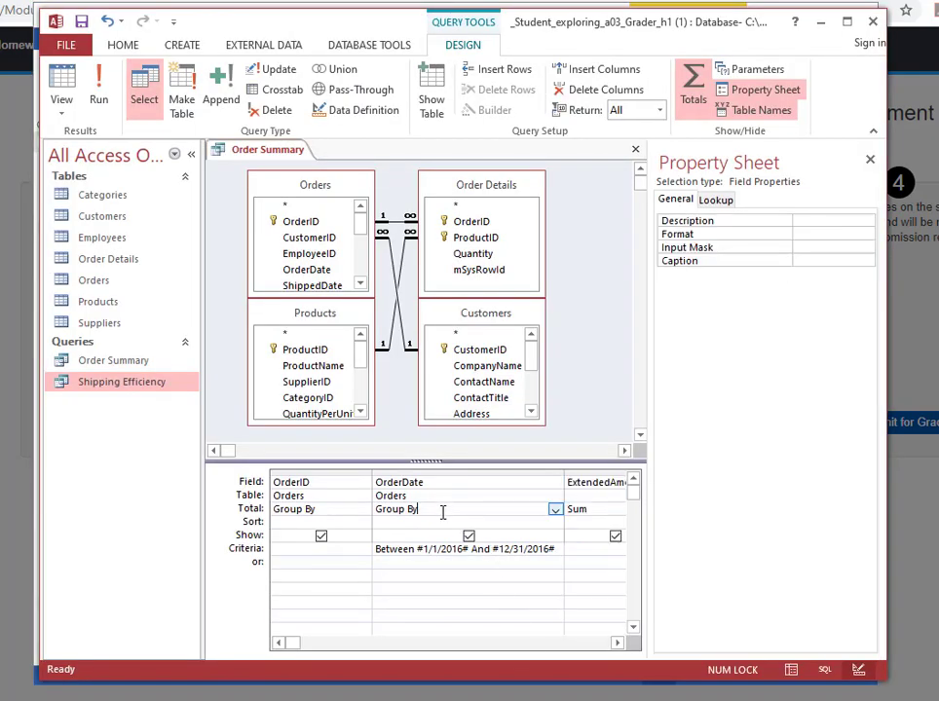
{"action": "left_click", "coordinate": [553, 508]}
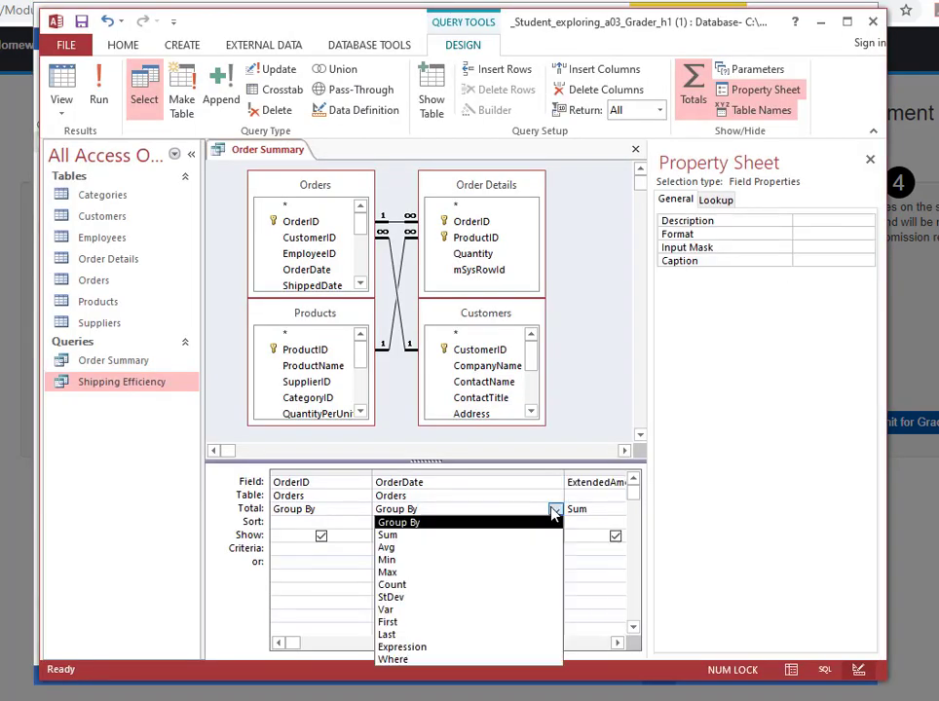
{"action": "left_click", "coordinate": [394, 660]}
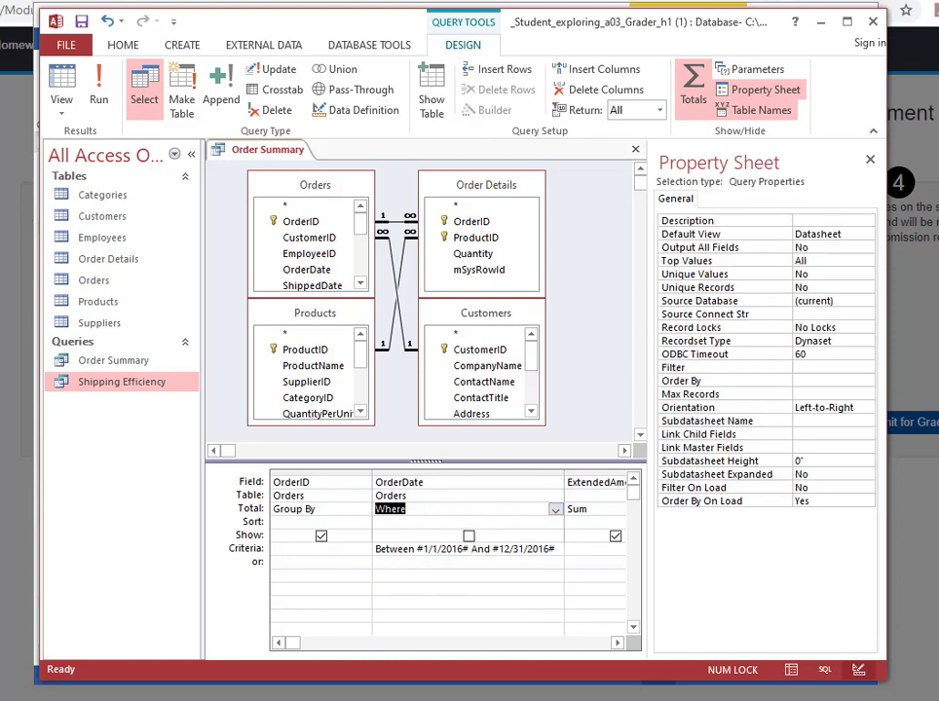
Read the end of step 10 in Word, and in Access run, save and close the Order Summary query
{"action": "key", "text": "alt+Tab"}
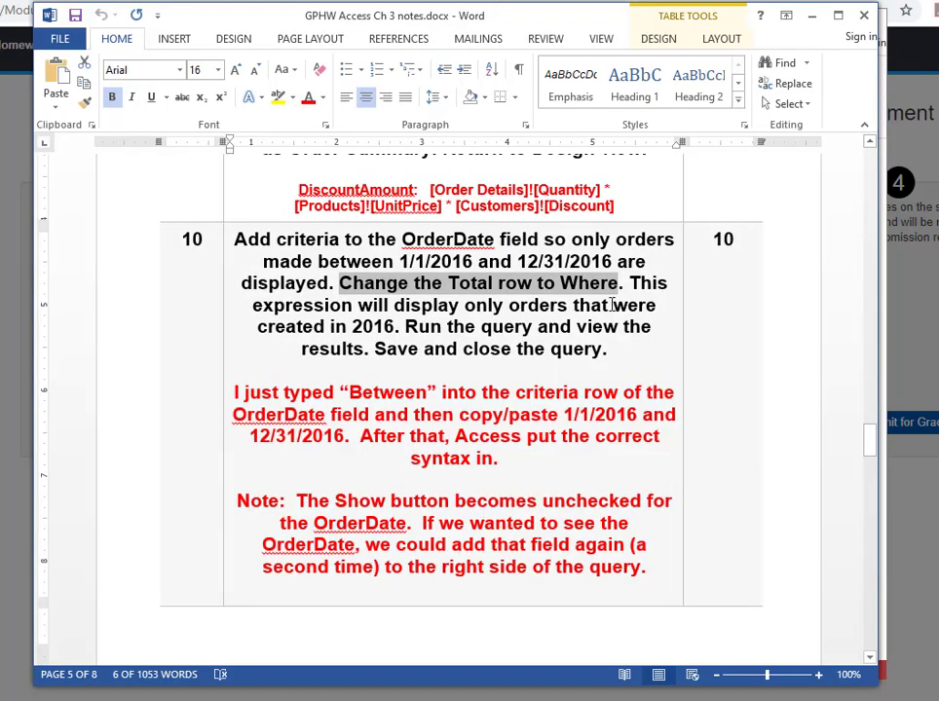
{"action": "left_click_drag", "start_coordinate": [407, 327], "coordinate": [619, 355]}
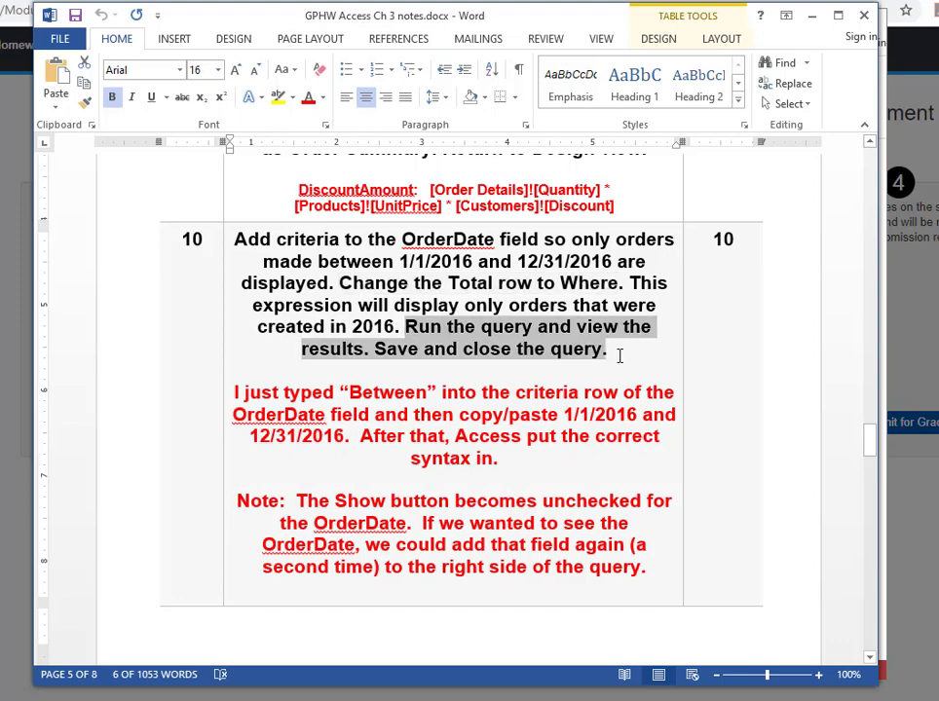
{"action": "key", "text": "alt+Tab"}
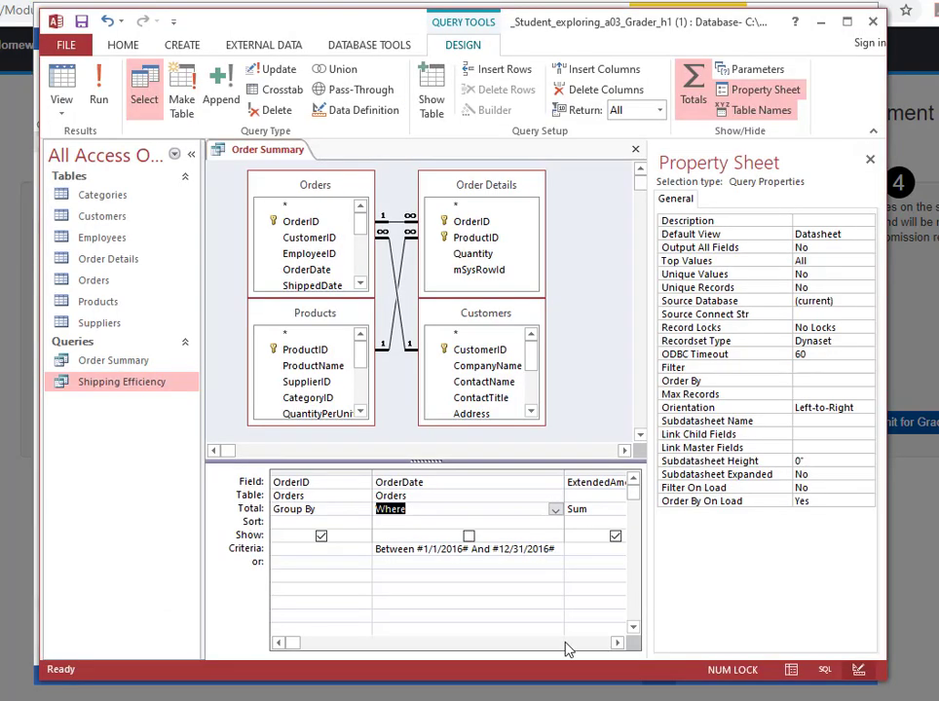
{"action": "left_click", "coordinate": [93, 83]}
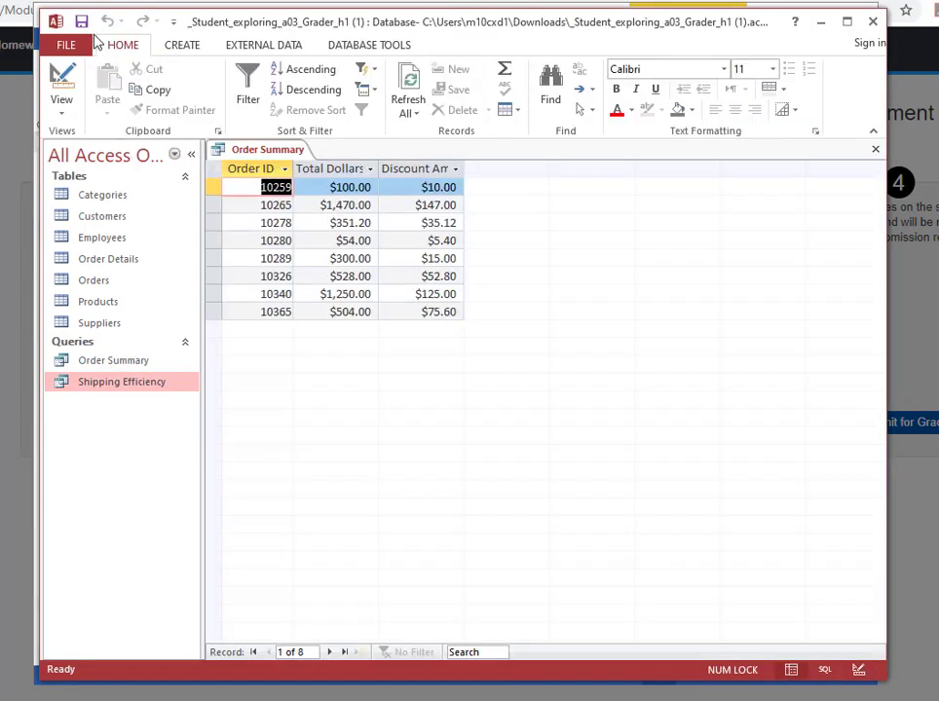
{"action": "key", "text": "alt+Tab"}
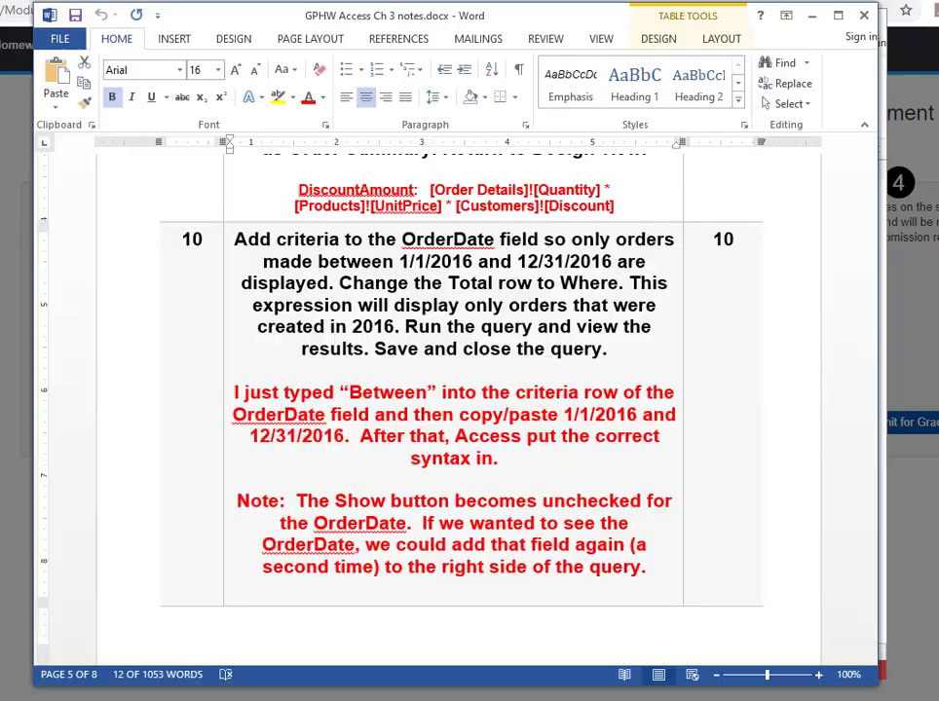
{"action": "key", "text": "alt+Tab"}
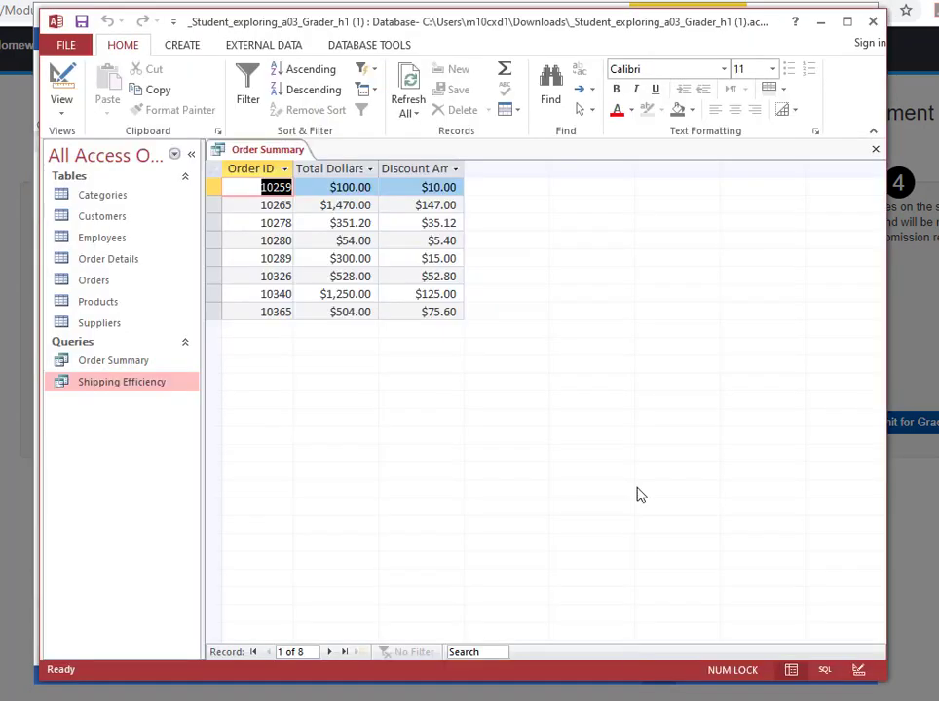
{"action": "left_click", "coordinate": [875, 153]}
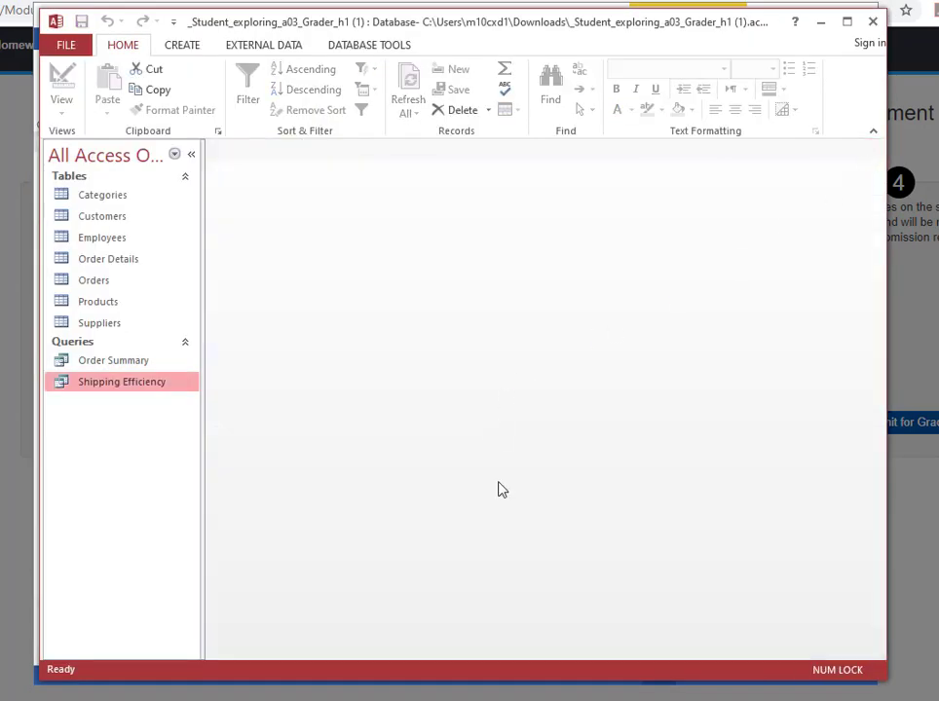
Read step 10's notes in Word, reopen Order Summary in Access in Design view to examine its field layout, and close it
{"action": "key", "text": "alt+Tab"}
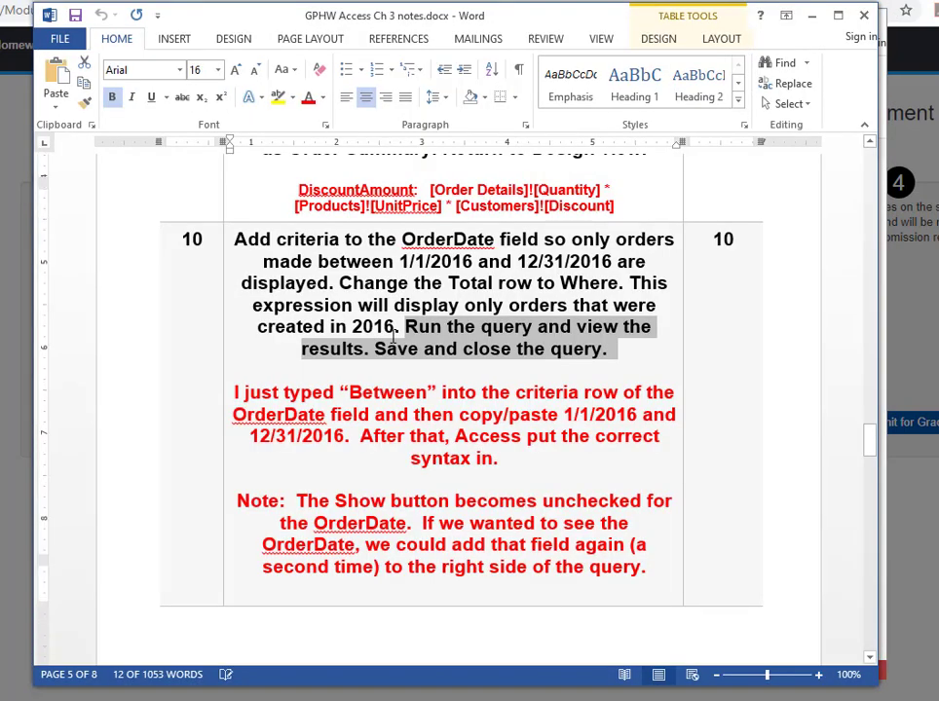
{"action": "scroll", "coordinate": [392, 337], "scroll_direction": "down", "scroll_amount": 3}
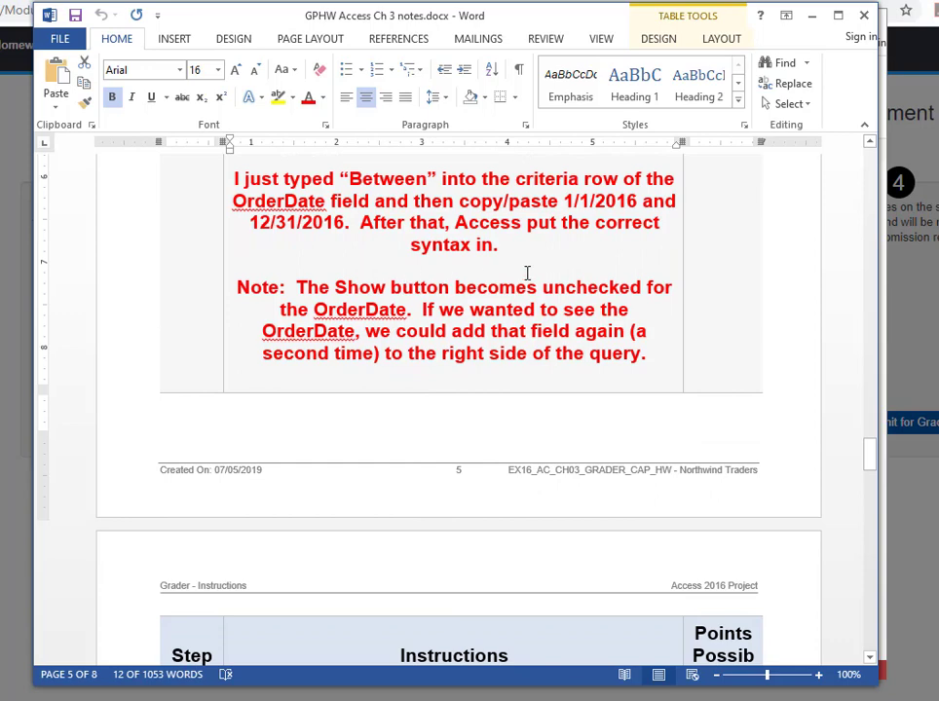
{"action": "key", "text": "alt+Tab"}
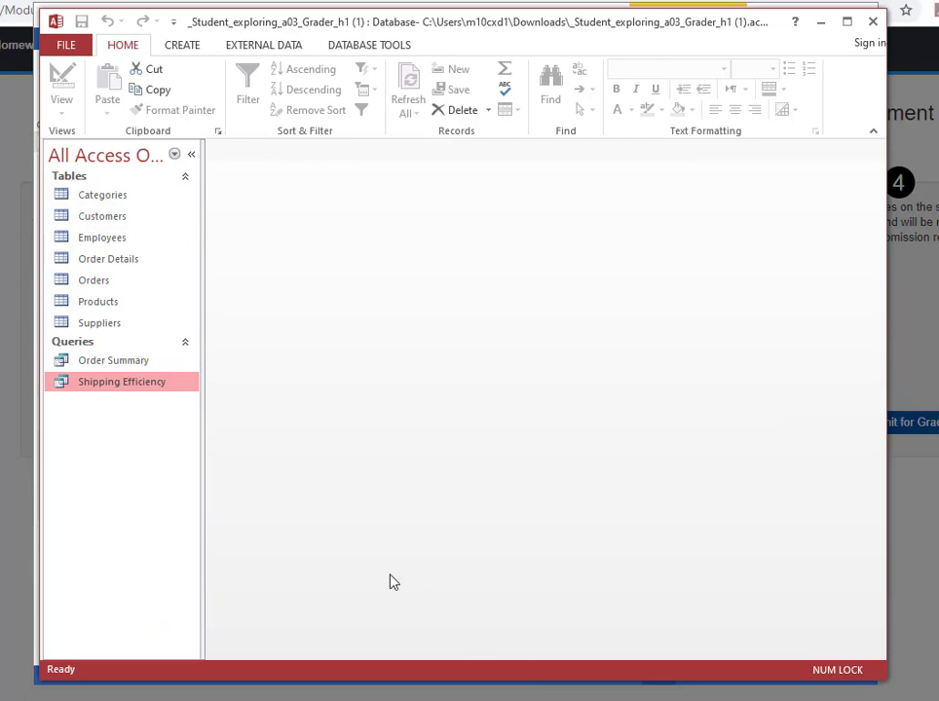
{"action": "double_click", "coordinate": [122, 363]}
{"action": "left_click", "coordinate": [63, 78]}
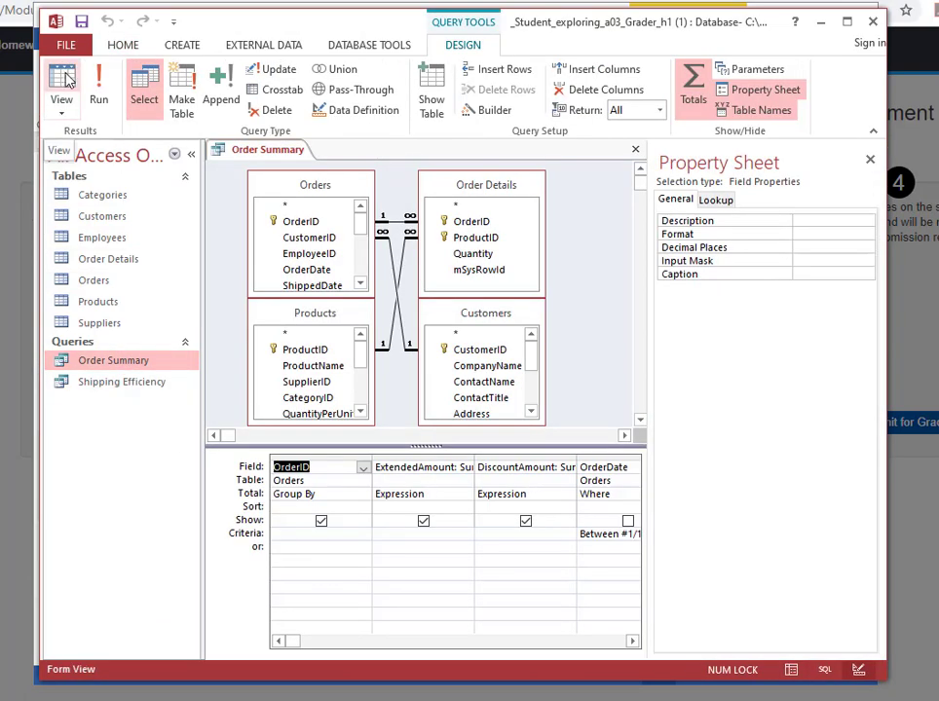
{"action": "left_click", "coordinate": [632, 641]}
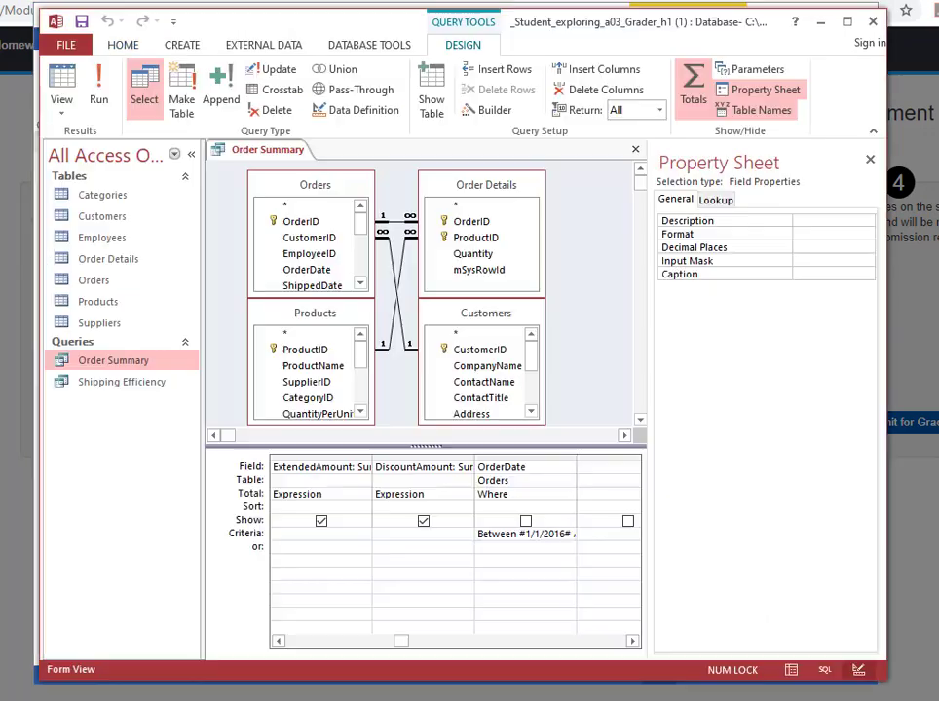
{"action": "left_click", "coordinate": [635, 149]}
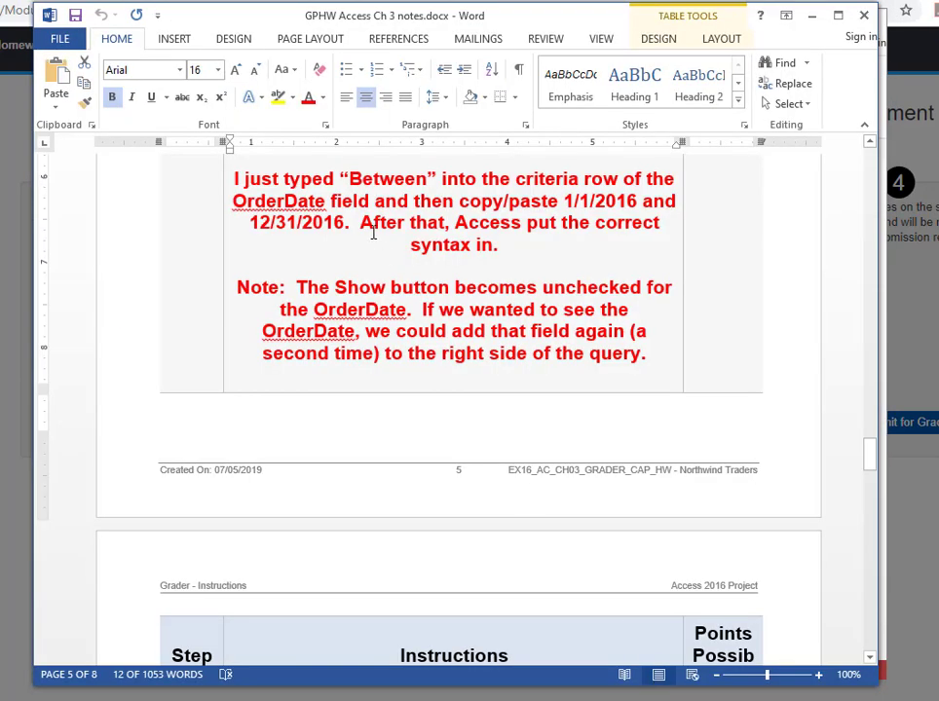
Read step 11 in the Word notes, and in Access copy the Order Summary query and start pasting it as a new query
{"action": "scroll", "coordinate": [373, 234], "scroll_direction": "down", "scroll_amount": 10}
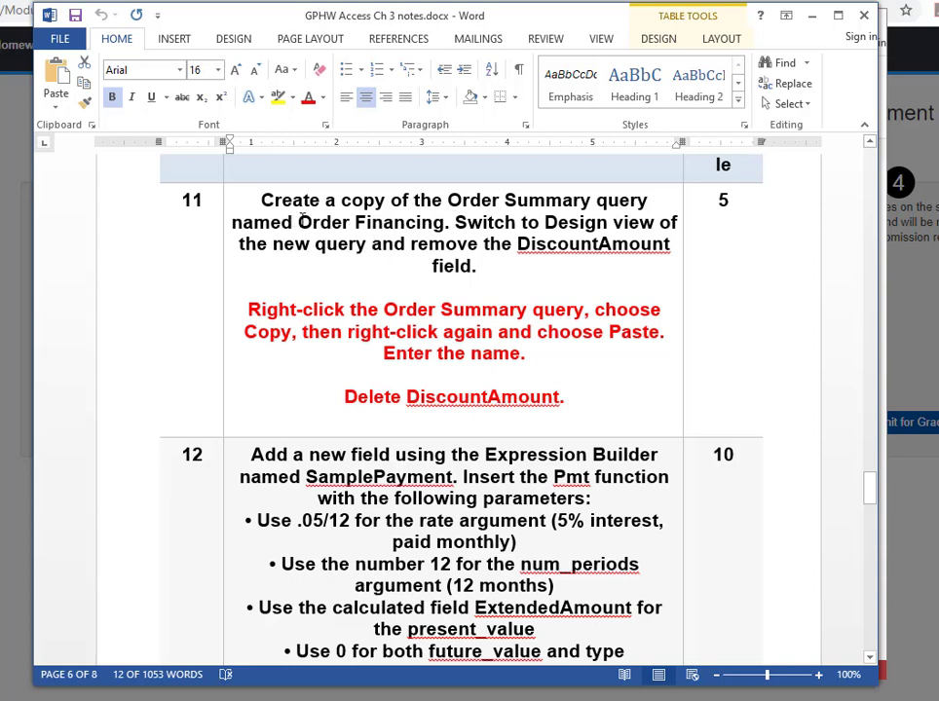
{"action": "left_click_drag", "start_coordinate": [300, 221], "coordinate": [416, 226]}
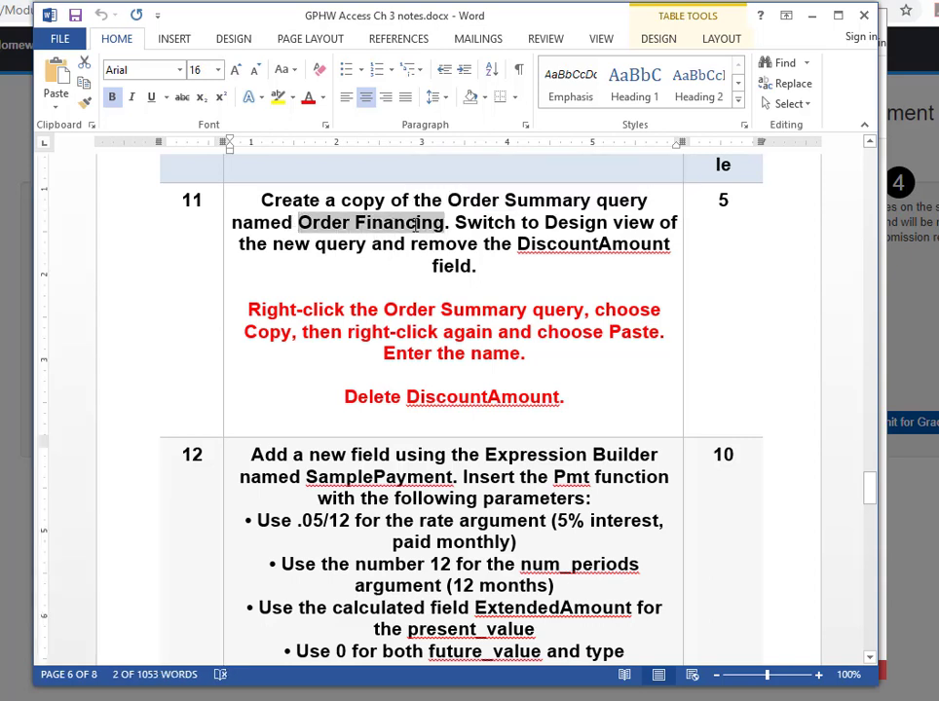
{"action": "key", "text": "alt+Tab"}
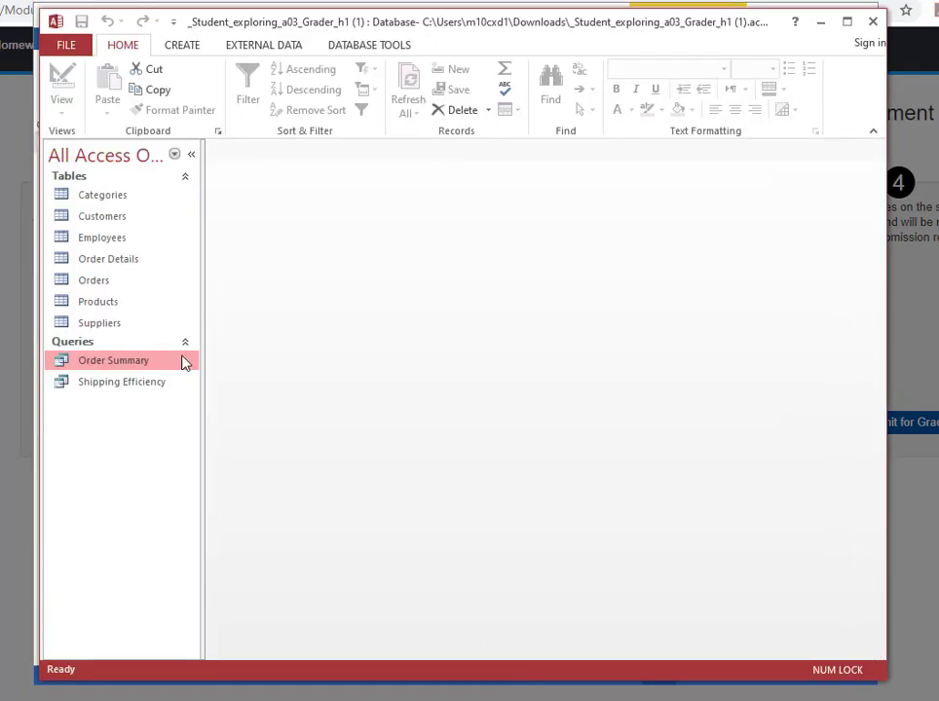
{"action": "right_click", "coordinate": [101, 357]}
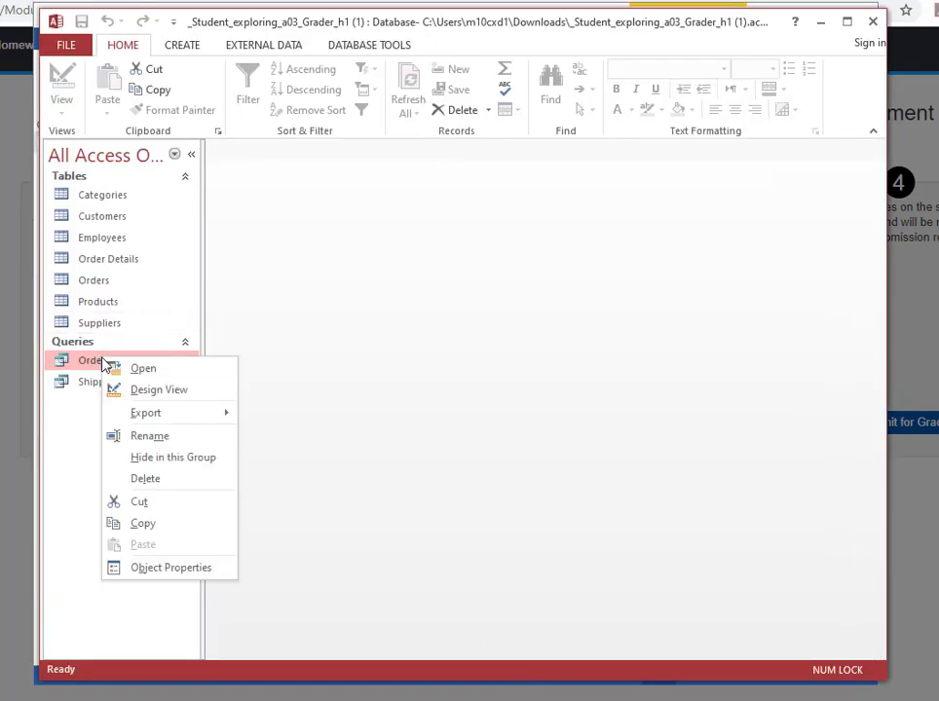
{"action": "left_click", "coordinate": [142, 524]}
{"action": "right_click", "coordinate": [129, 430]}
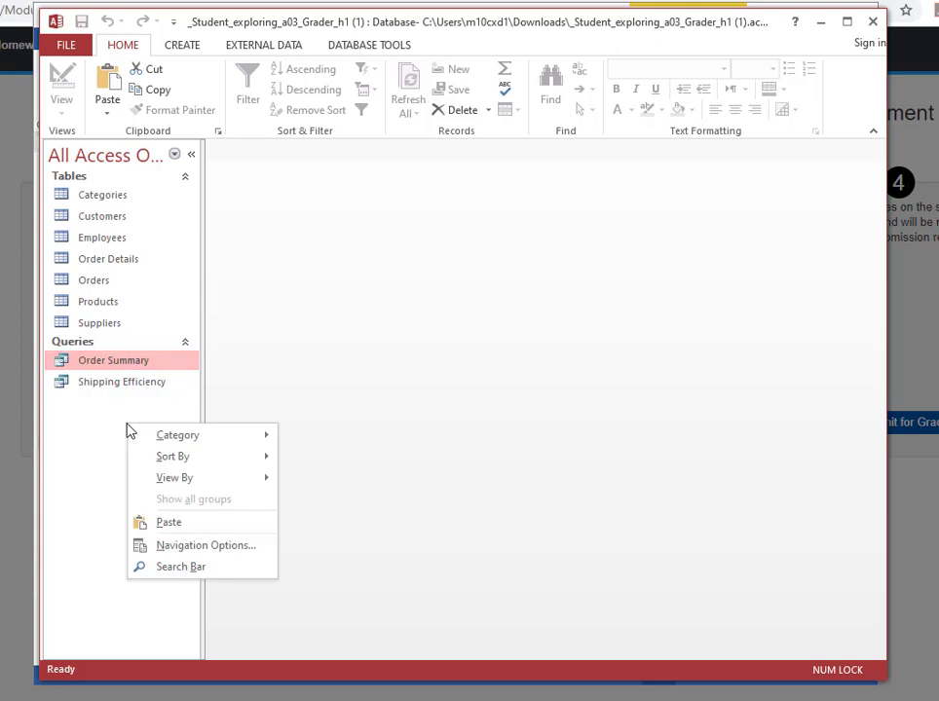
{"action": "left_click", "coordinate": [166, 523]}
{"action": "key", "text": "ctrl+v"}
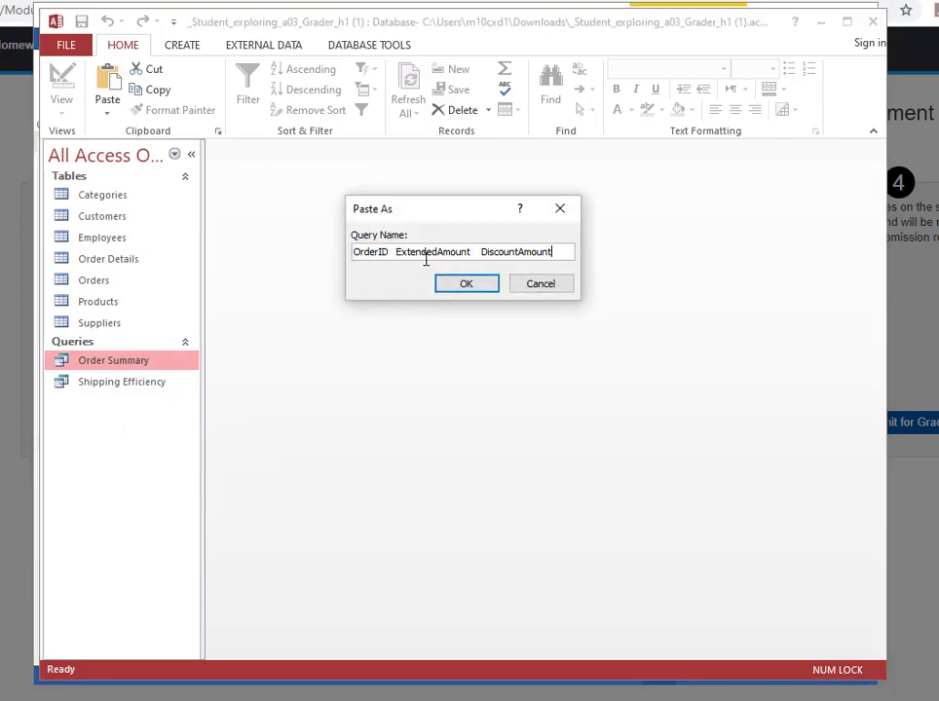
{"action": "left_click_drag", "start_coordinate": [551, 252], "coordinate": [444, 222]}
{"action": "key", "text": "BackSpace"}
Copy the name Order Financing from step 11 in Word and use it in Access as the pasted query's name
{"action": "key", "text": "alt+Tab"}
{"action": "right_click", "coordinate": [387, 228]}
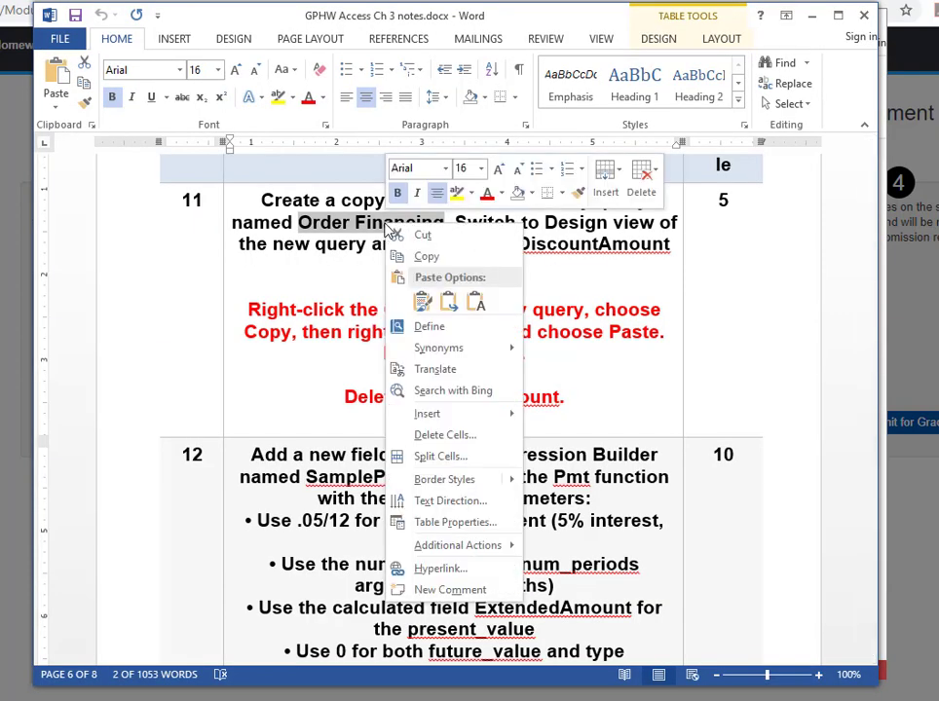
{"action": "left_click", "coordinate": [414, 253]}
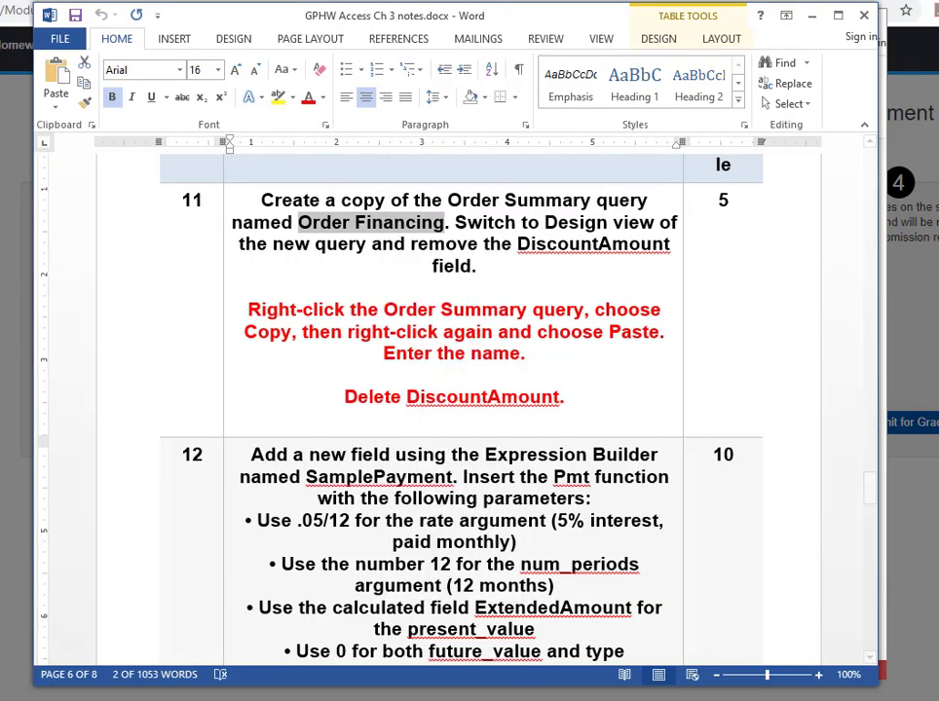
{"action": "key", "text": "alt+Tab"}
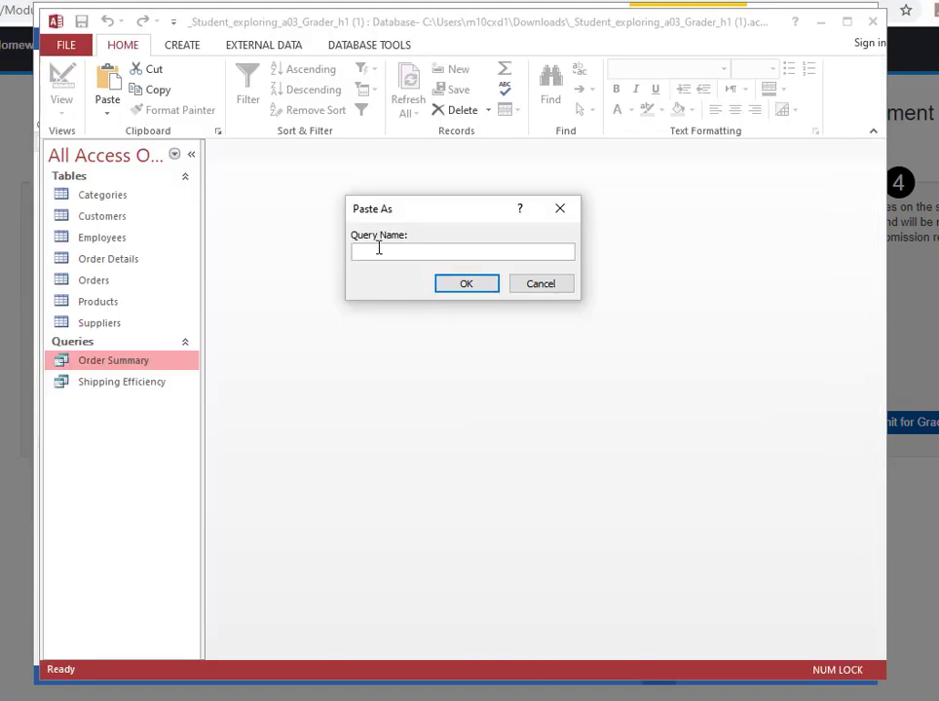
{"action": "key", "text": "ctrl+v"}
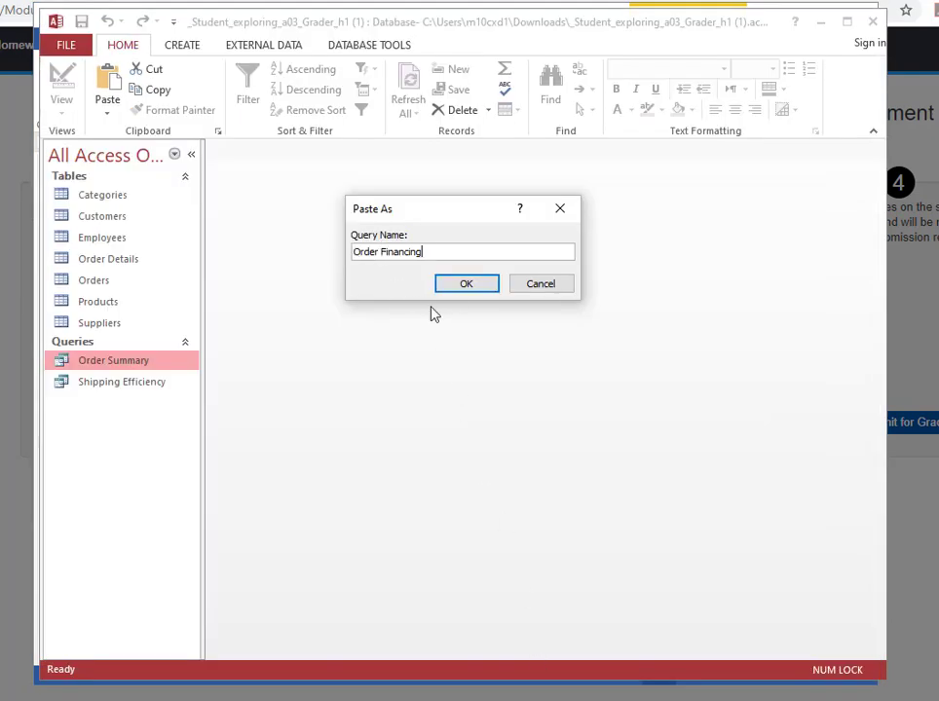
{"action": "left_click", "coordinate": [465, 283]}
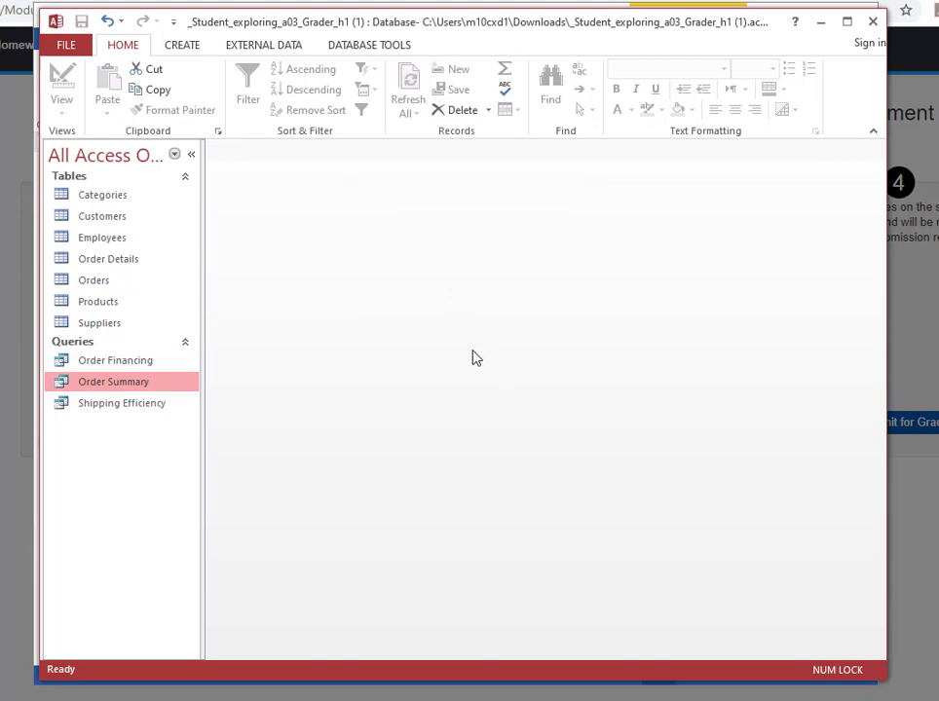
Read the rest of step 11 in Word, and in Access open Order Financing in Design view and delete its DiscountAmount column
{"action": "key", "text": "alt+Tab"}
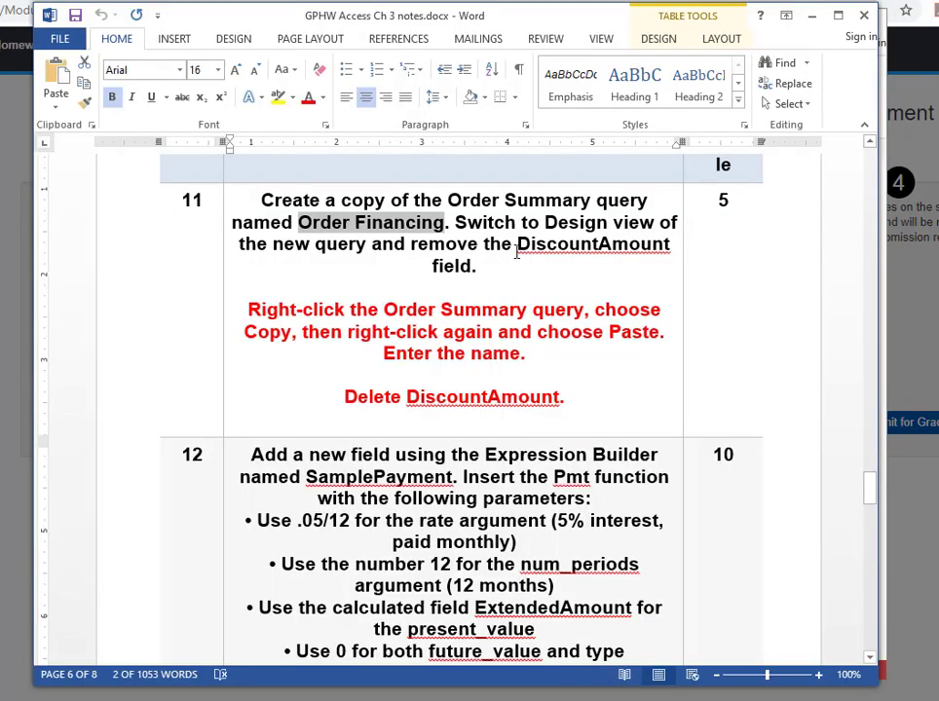
{"action": "left_click_drag", "start_coordinate": [400, 242], "coordinate": [484, 267]}
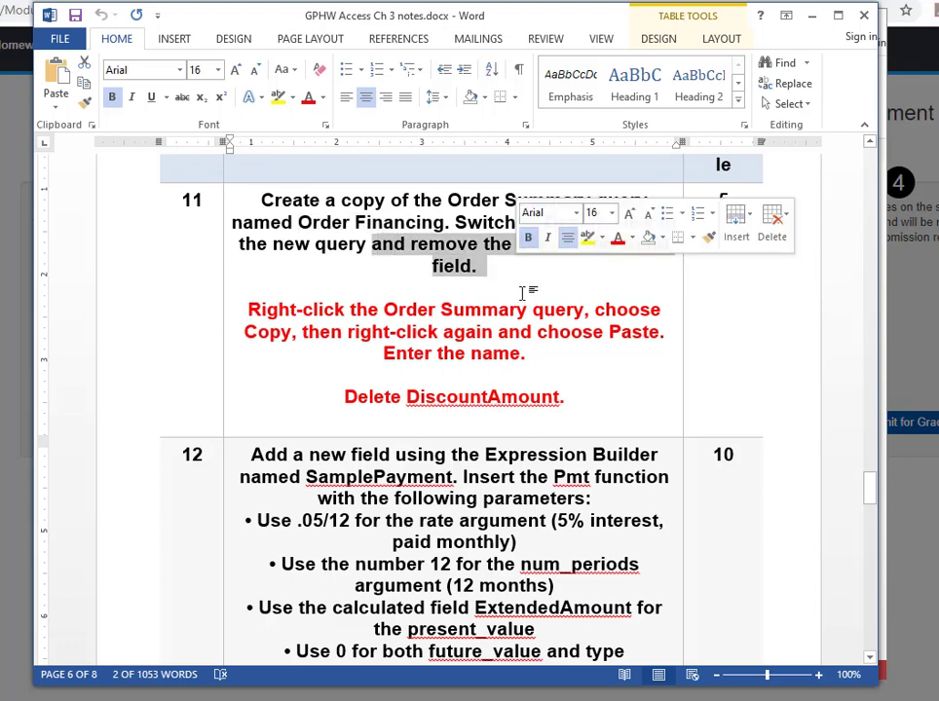
{"action": "key", "text": "alt+Tab"}
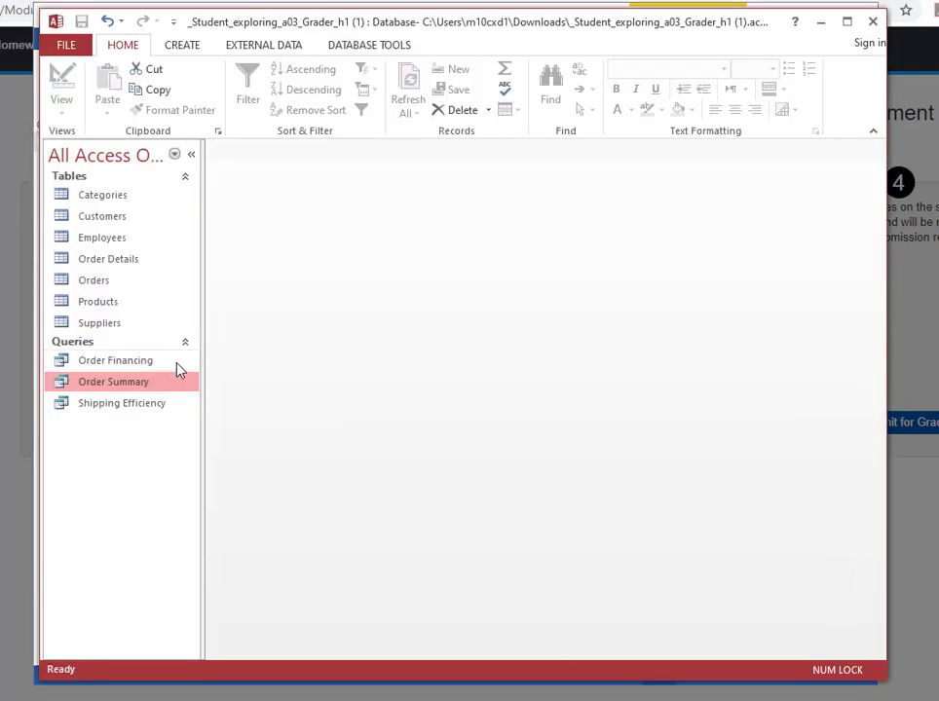
{"action": "double_click", "coordinate": [114, 360]}
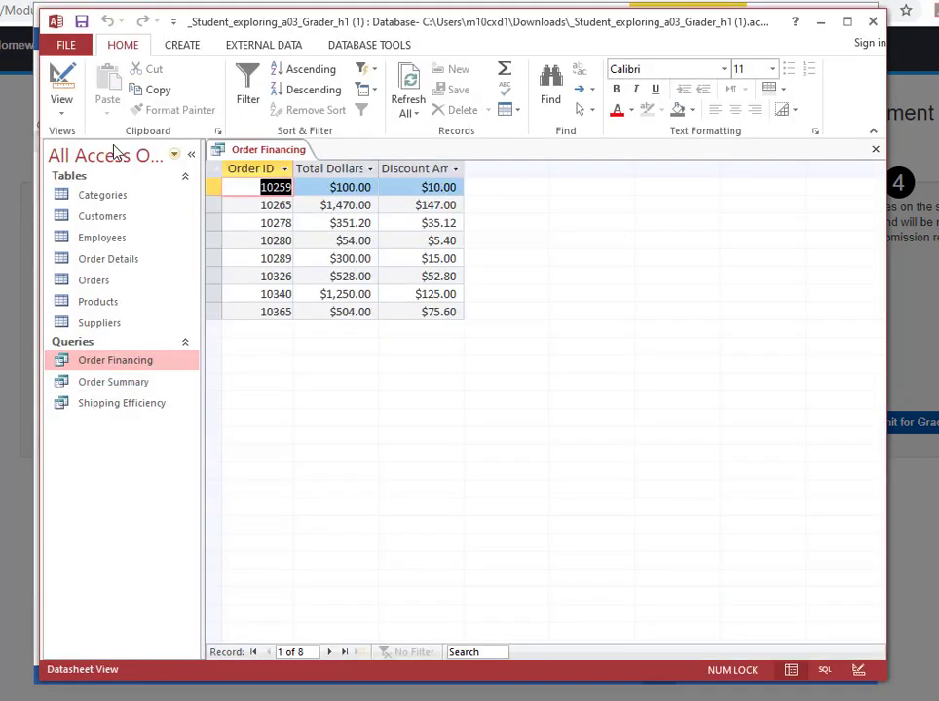
{"action": "left_click", "coordinate": [62, 83]}
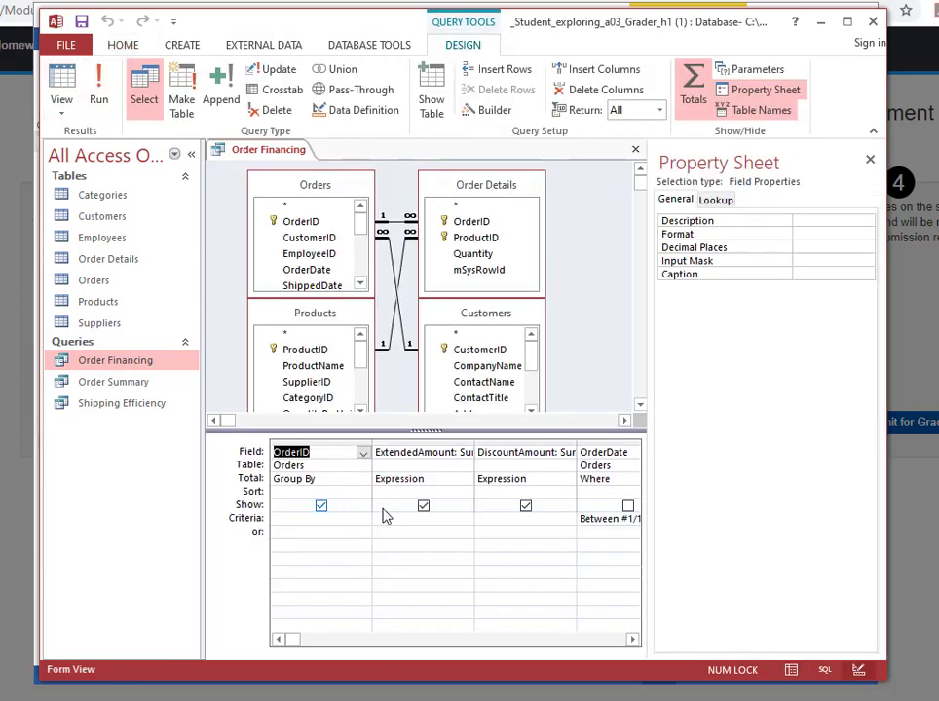
{"action": "left_click", "coordinate": [510, 445]}
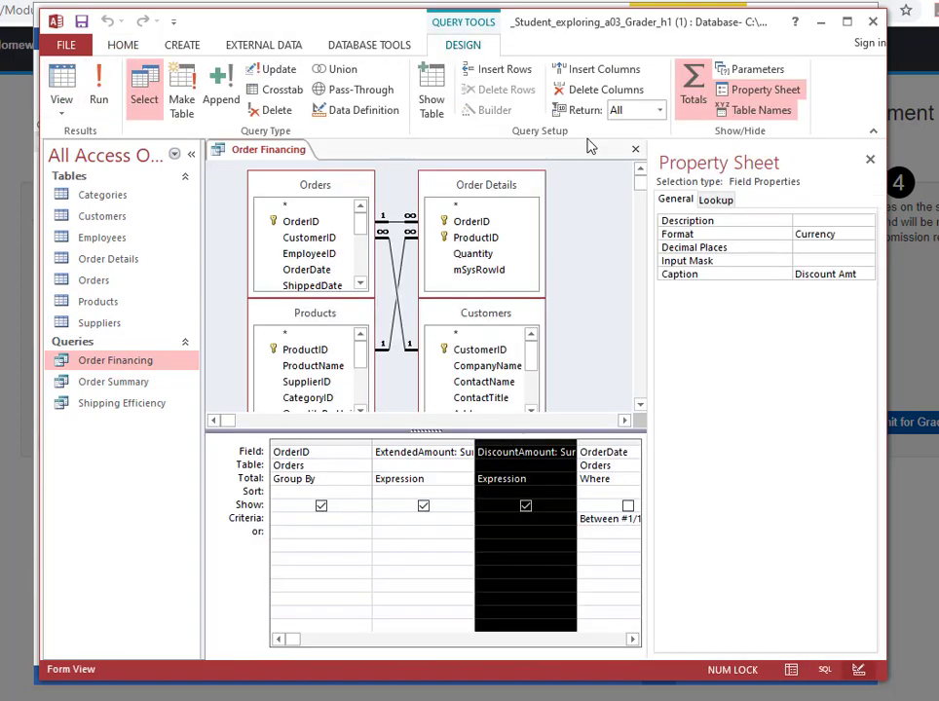
{"action": "left_click", "coordinate": [596, 90]}
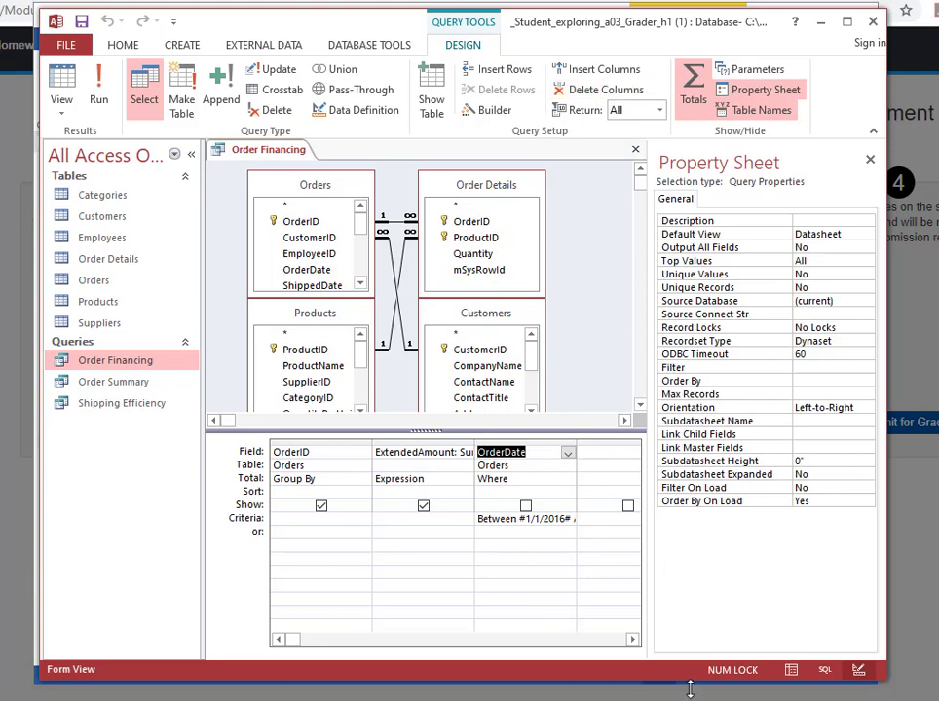
Switch to the Word notes and read step 12 on adding the SamplePayment field with the Pmt function
{"action": "key", "text": "alt+Tab"}
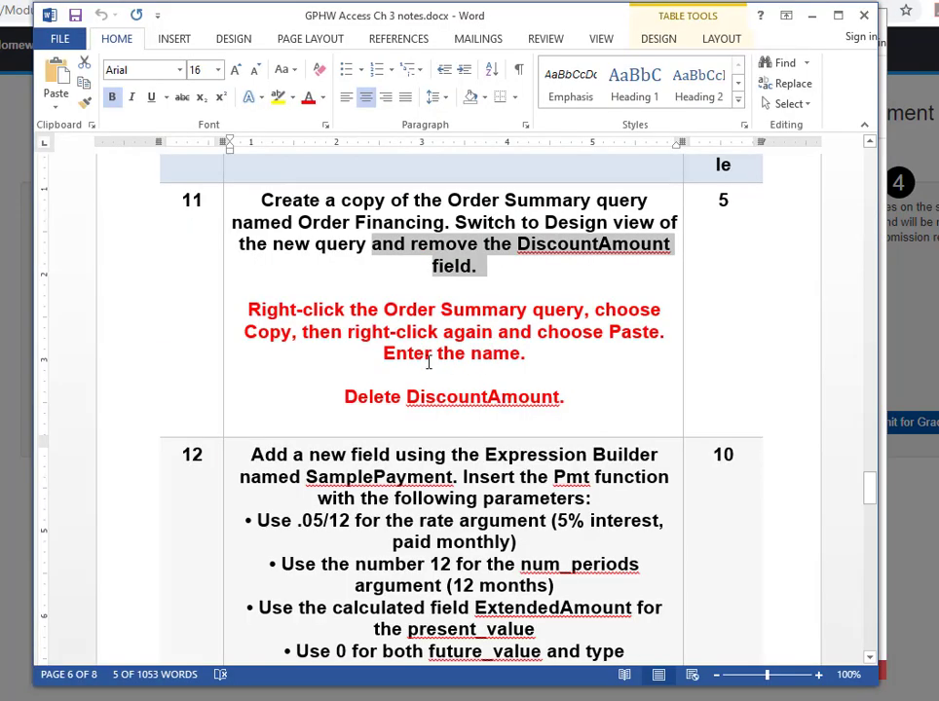
{"action": "scroll", "coordinate": [429, 362], "scroll_direction": "down", "scroll_amount": 5}
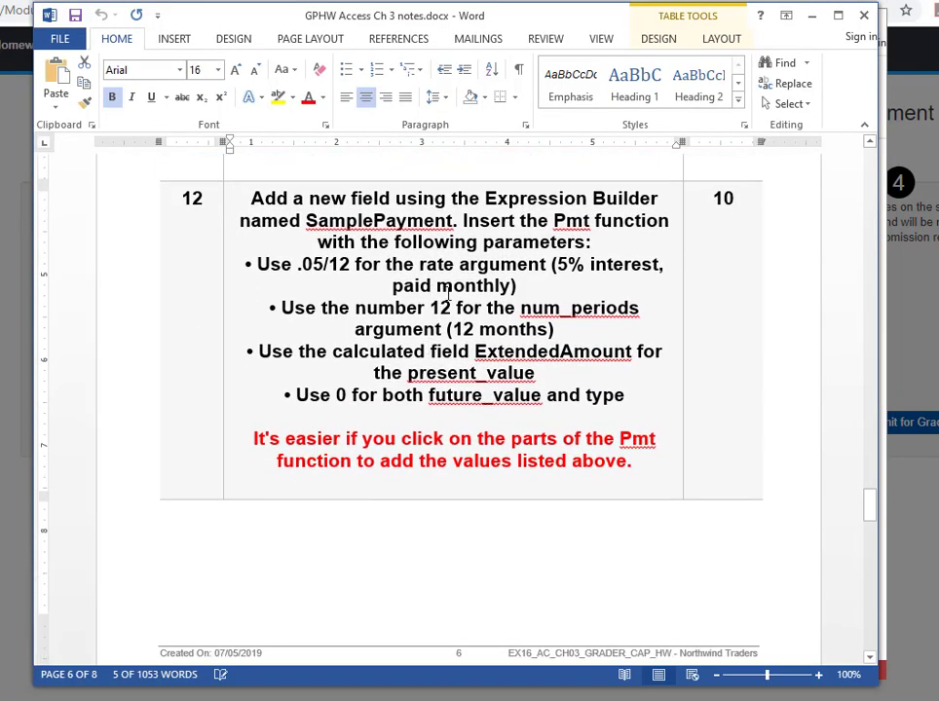